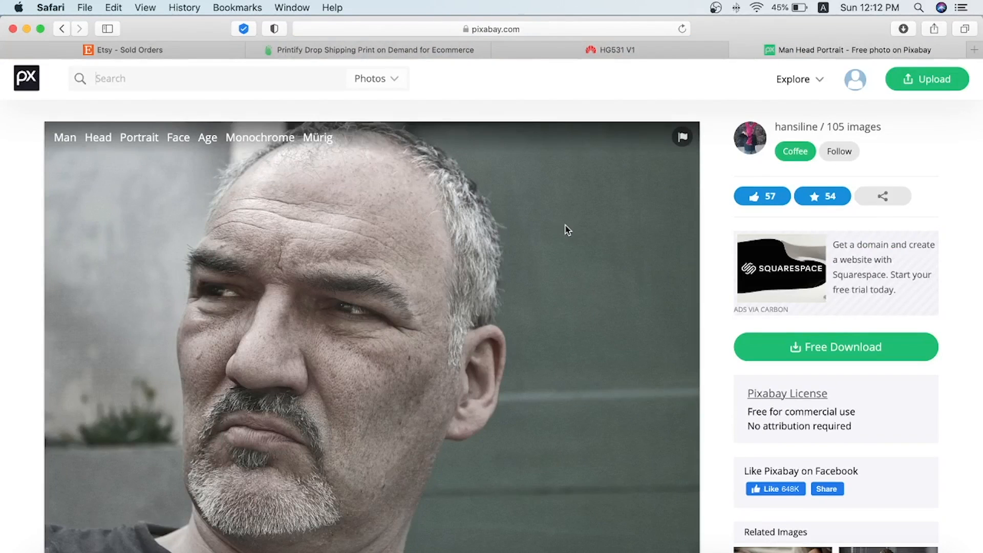
Download the man's portrait photo from Pixabay as a 1920×1280 JPG.
{"action": "left_click", "coordinate": [798, 347]}
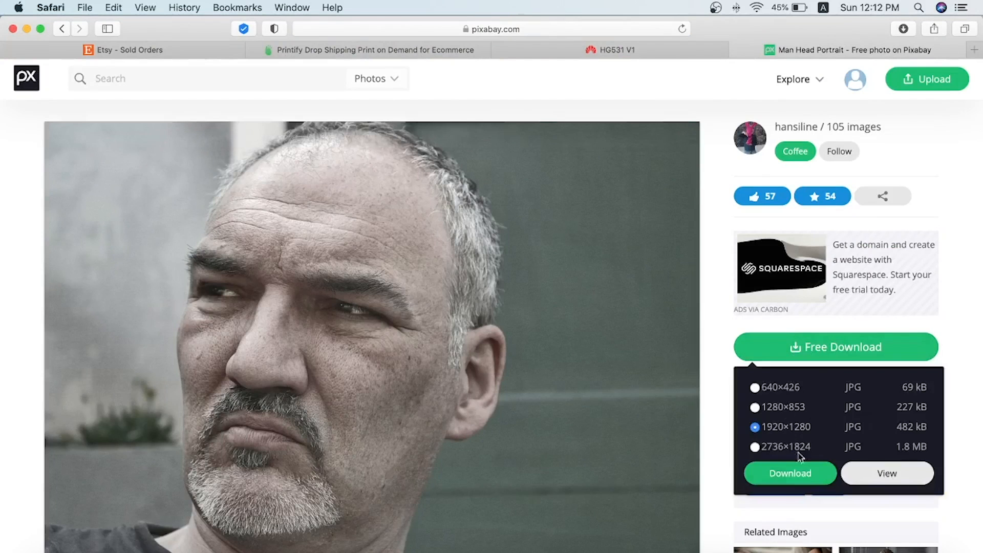
{"action": "left_click", "coordinate": [788, 473]}
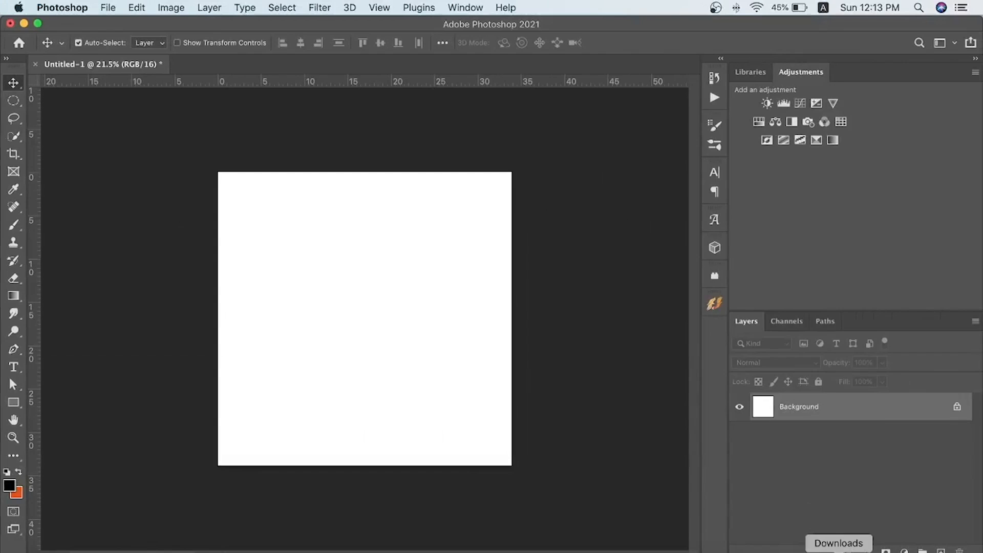
Switch to Photoshop, place the downloaded portrait in the blank document and scale it to 62.49% so it reaches the canvas's lower edge.
{"action": "left_click", "coordinate": [811, 546]}
{"action": "left_click_drag", "start_coordinate": [839, 522], "coordinate": [414, 347]}
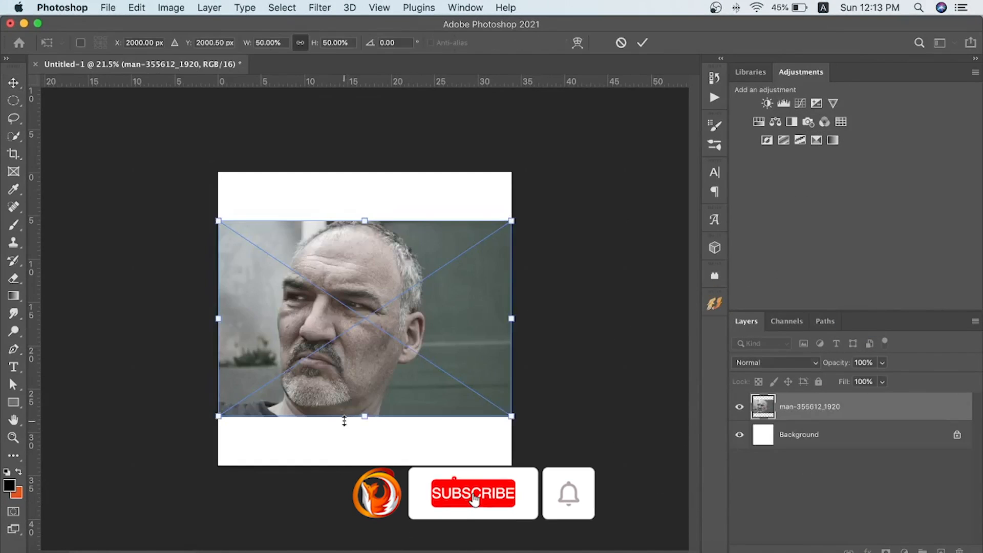
{"action": "left_click_drag", "start_coordinate": [363, 414], "coordinate": [364, 464]}
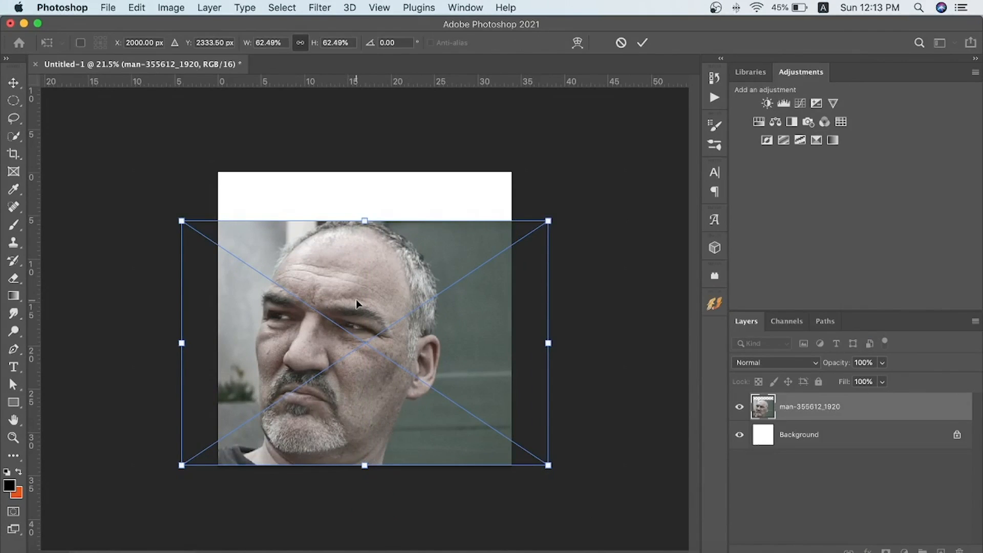
{"action": "key", "text": "Return"}
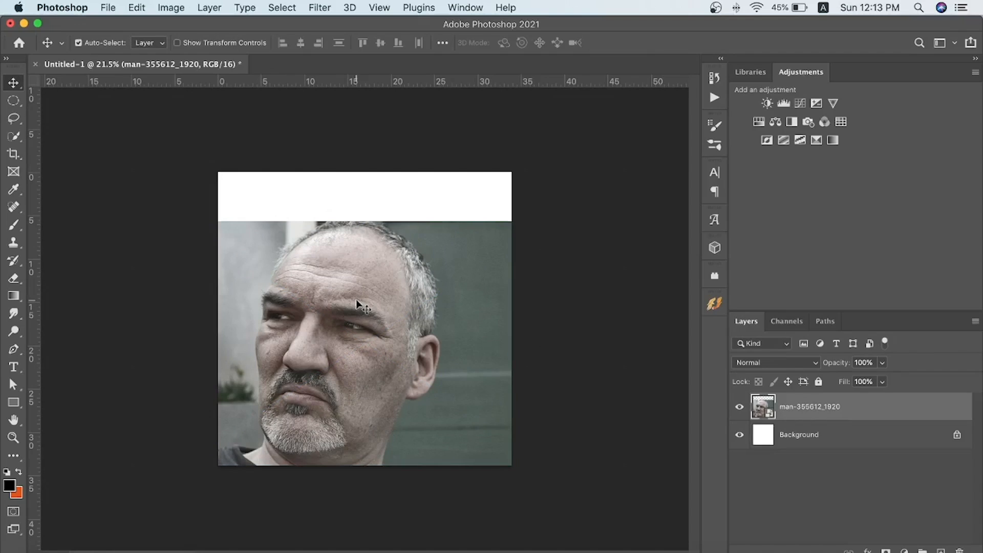
Select the man's head and neck with the Quick Selection tool.
{"action": "left_click", "coordinate": [14, 136]}
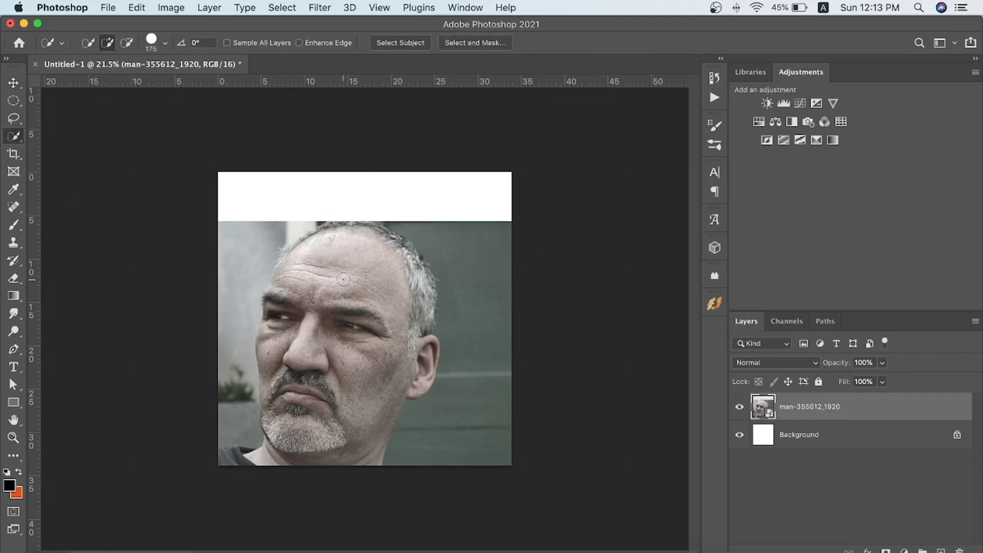
{"action": "mouse_move", "coordinate": [339, 250]}
{"action": "left_mouse_down"}
{"action": "mouse_move", "coordinate": [314, 266]}
{"action": "mouse_move", "coordinate": [302, 366]}
{"action": "mouse_move", "coordinate": [363, 307]}
{"action": "mouse_move", "coordinate": [358, 366]}
{"action": "mouse_move", "coordinate": [310, 473]}
{"action": "mouse_move", "coordinate": [367, 369]}
{"action": "mouse_move", "coordinate": [297, 317]}
{"action": "mouse_move", "coordinate": [272, 432]}
{"action": "mouse_move", "coordinate": [290, 485]}
{"action": "left_mouse_up"}
{"action": "mouse_move", "coordinate": [404, 271]}
{"action": "left_mouse_down"}
{"action": "mouse_move", "coordinate": [411, 350]}
{"action": "mouse_move", "coordinate": [418, 296]}
{"action": "mouse_move", "coordinate": [409, 256]}
{"action": "left_mouse_up"}
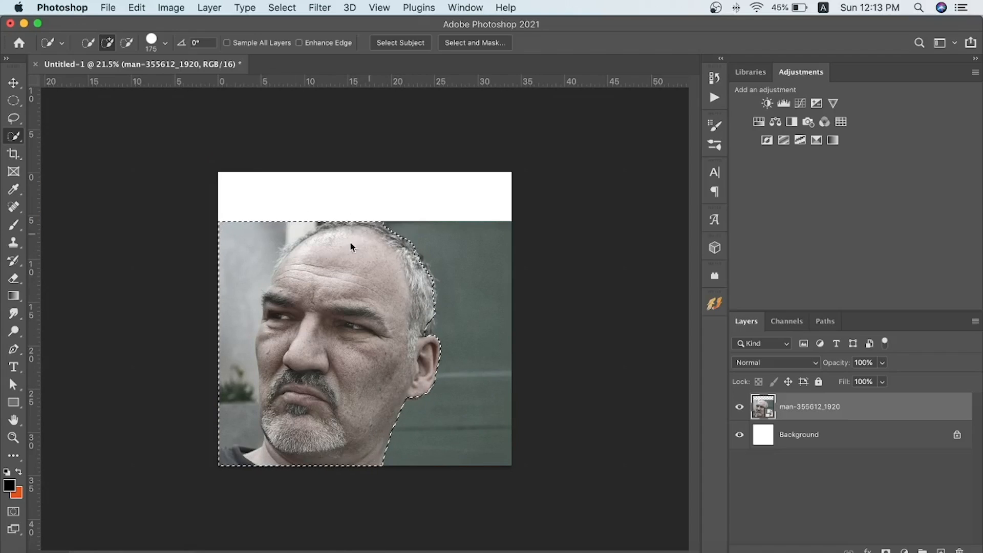
Enlarge the selection brush to 400 and subtract the grey wall and white strip beside the face and hair from the selection.
{"action": "key", "text": "bracketright"}
{"action": "key", "text": "bracketright"}
{"action": "key", "text": "bracketright"}
{"action": "key", "text": "bracketright"}
{"action": "mouse_move", "coordinate": [250, 230]}
{"action": "left_mouse_down"}
{"action": "mouse_move", "coordinate": [214, 305]}
{"action": "mouse_move", "coordinate": [211, 398]}
{"action": "mouse_move", "coordinate": [218, 375]}
{"action": "left_mouse_up"}
{"action": "scroll", "coordinate": [278, 314], "scroll_direction": "up", "scroll_amount": 5}
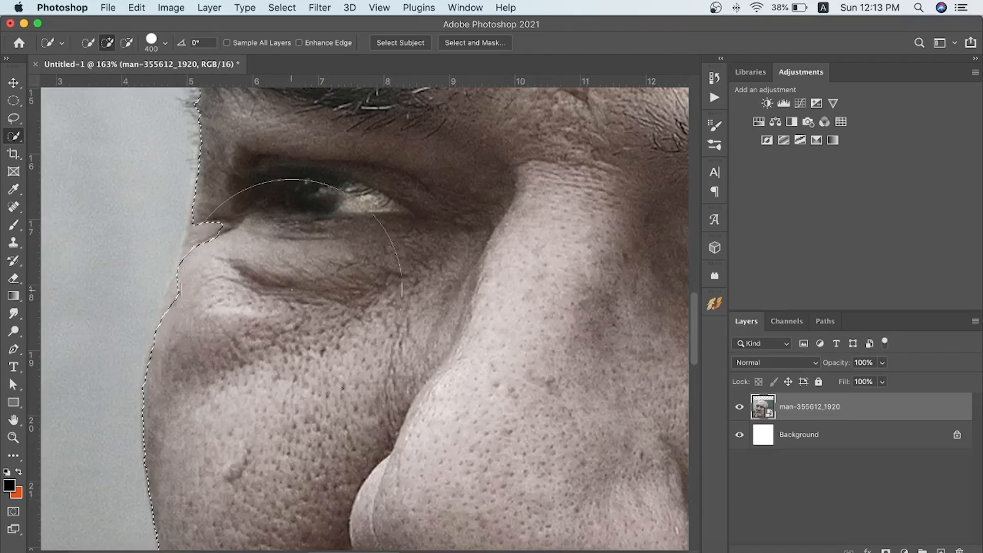
{"action": "scroll", "coordinate": [278, 315], "scroll_direction": "up", "scroll_amount": 12}
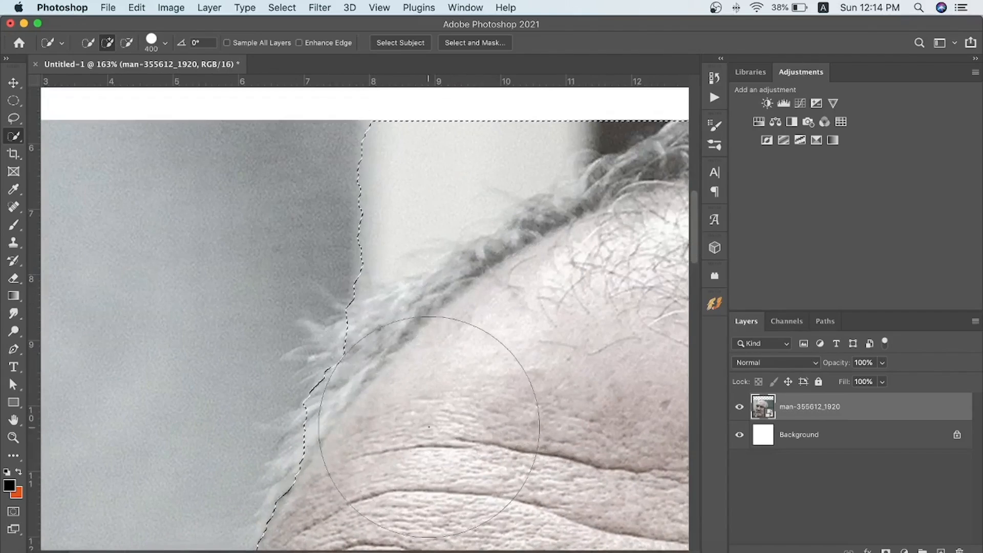
{"action": "scroll", "coordinate": [512, 405], "scroll_direction": "up", "scroll_amount": 3}
{"action": "scroll", "coordinate": [512, 404], "scroll_direction": "right", "scroll_amount": 3}
{"action": "left_click", "coordinate": [322, 191], "text": "alt"}
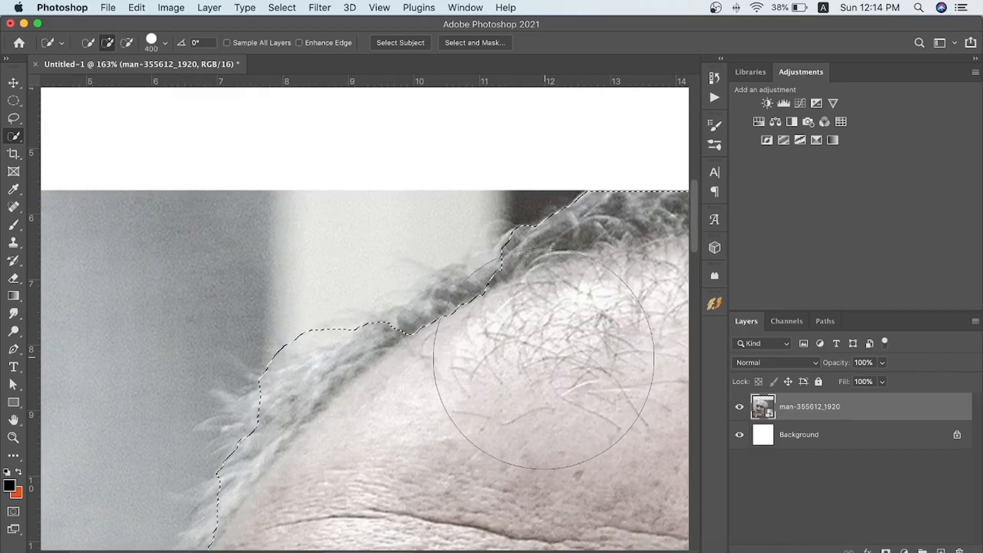
Reduce the selection brush to 175 and refine the selection edge around the head, especially along the eyebrow and cheek facing the grey wall.
{"action": "scroll", "coordinate": [476, 361], "scroll_direction": "down", "scroll_amount": 5}
{"action": "scroll", "coordinate": [500, 354], "scroll_direction": "down", "scroll_amount": 3}
{"action": "scroll", "coordinate": [500, 354], "scroll_direction": "right", "scroll_amount": 3}
{"action": "scroll", "coordinate": [512, 302], "scroll_direction": "up", "scroll_amount": 3}
{"action": "scroll", "coordinate": [528, 317], "scroll_direction": "down", "scroll_amount": 2}
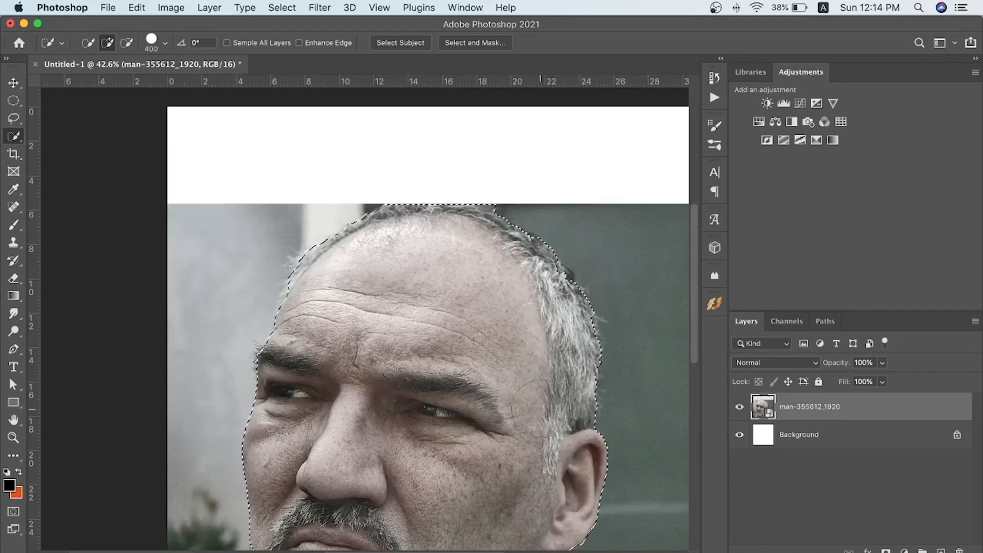
{"action": "scroll", "coordinate": [476, 169], "scroll_direction": "down", "scroll_amount": 10}
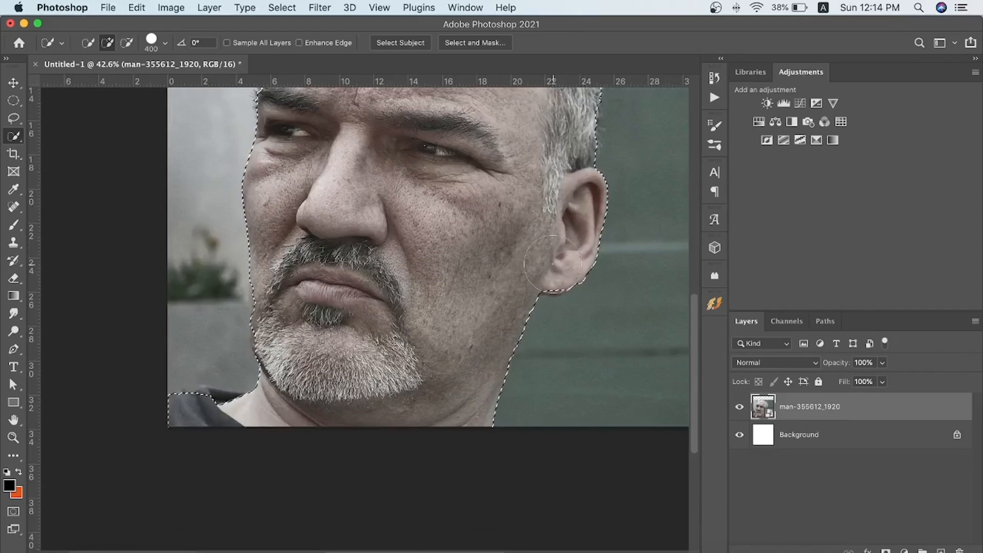
{"action": "key", "text": "bracketleft"}
{"action": "key", "text": "bracketleft"}
{"action": "key", "text": "bracketleft"}
{"action": "key", "text": "bracketleft"}
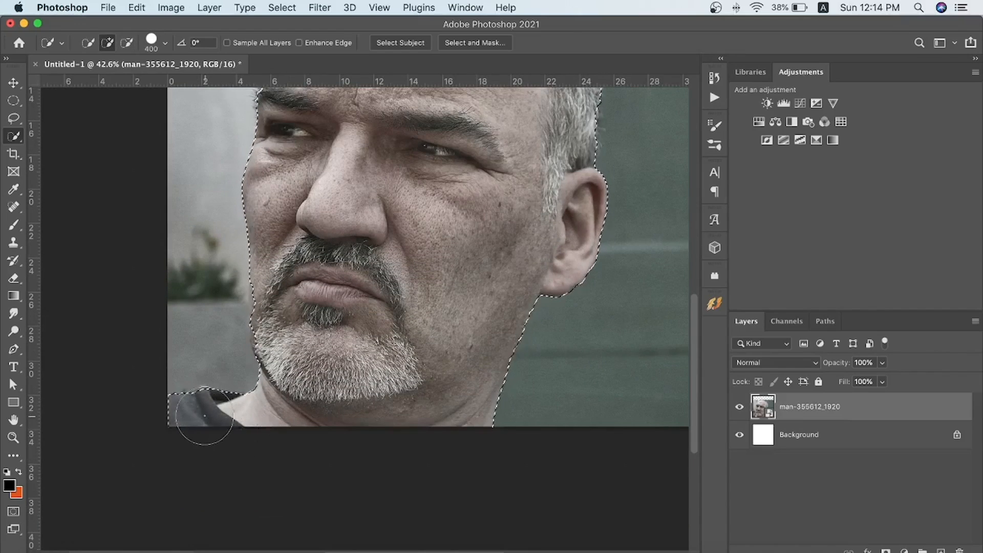
{"action": "scroll", "coordinate": [204, 401], "scroll_direction": "up", "scroll_amount": 7}
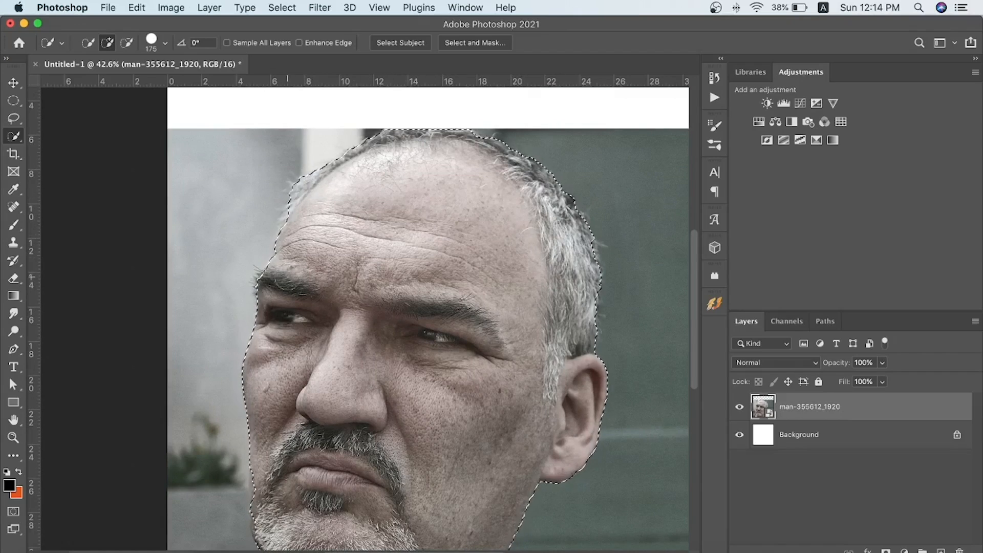
{"action": "scroll", "coordinate": [385, 303], "scroll_direction": "down", "scroll_amount": 2}
{"action": "scroll", "coordinate": [263, 496], "scroll_direction": "up", "scroll_amount": 10}
{"action": "left_click_drag", "start_coordinate": [254, 290], "coordinate": [238, 377]}
{"action": "left_click", "coordinate": [178, 336], "text": "alt"}
{"action": "left_click", "coordinate": [254, 392]}
{"action": "scroll", "coordinate": [263, 382], "scroll_direction": "down", "scroll_amount": 3}
{"action": "scroll", "coordinate": [264, 381], "scroll_direction": "down", "scroll_amount": 6}
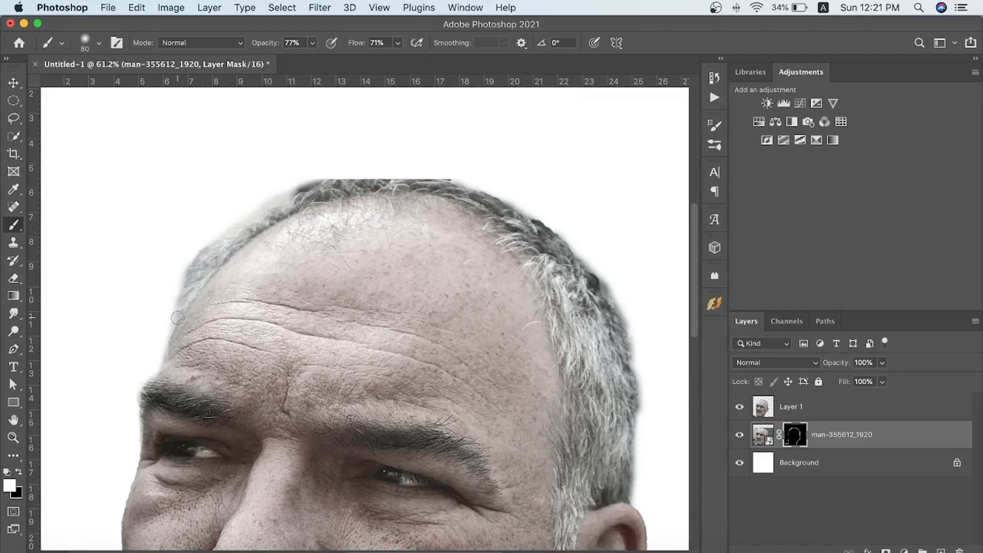
Merge Layer 1 and the masked man-355612_1920 layer into a single layer.
{"action": "scroll", "coordinate": [178, 318], "scroll_direction": "down", "scroll_amount": 10}
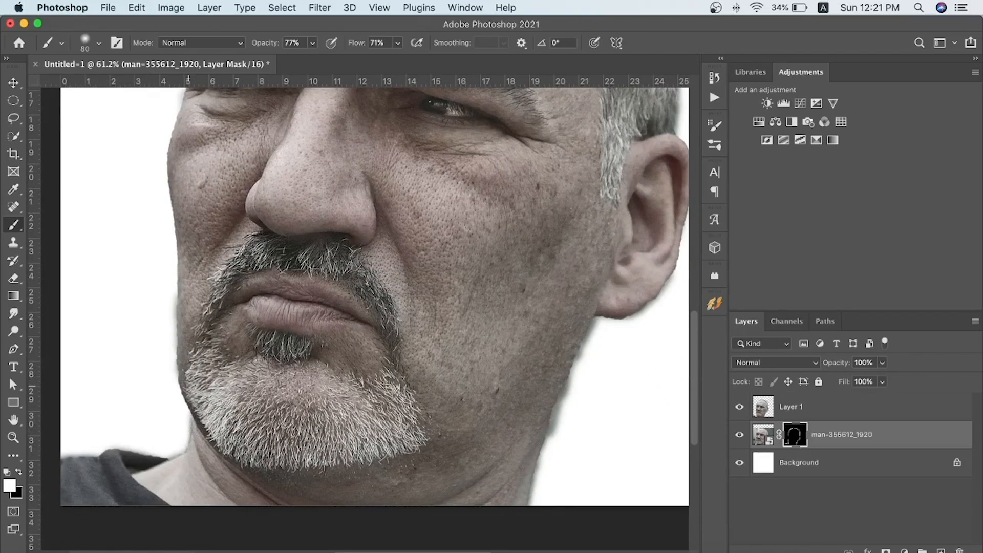
{"action": "scroll", "coordinate": [298, 424], "scroll_direction": "down", "scroll_amount": 5}
{"action": "key", "text": "v"}
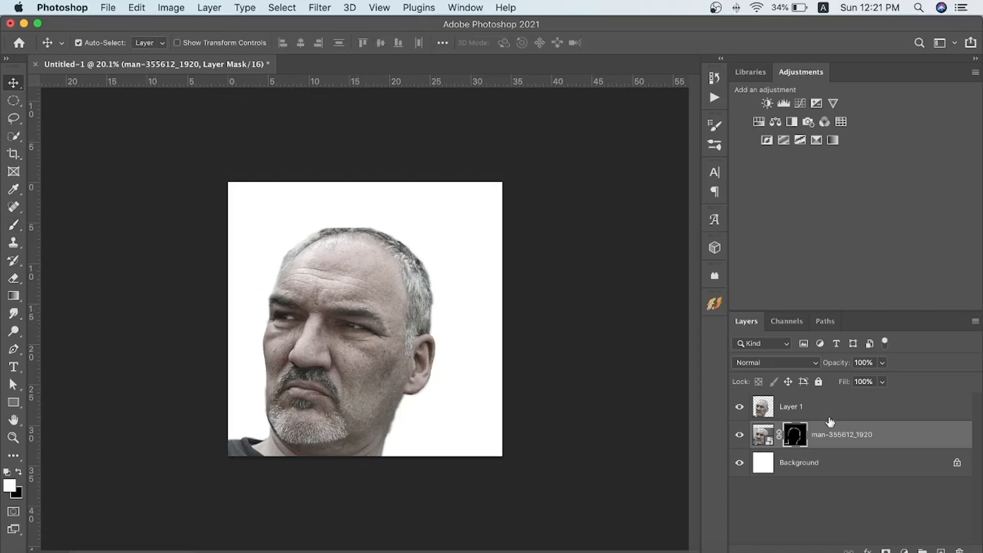
{"action": "left_click", "coordinate": [799, 407], "text": "shift"}
{"action": "mouse_move", "coordinate": [363, 370]}
{"action": "left_mouse_down"}
{"action": "mouse_move", "coordinate": [333, 369]}
{"action": "mouse_move", "coordinate": [397, 369]}
{"action": "mouse_move", "coordinate": [362, 369]}
{"action": "left_mouse_up"}
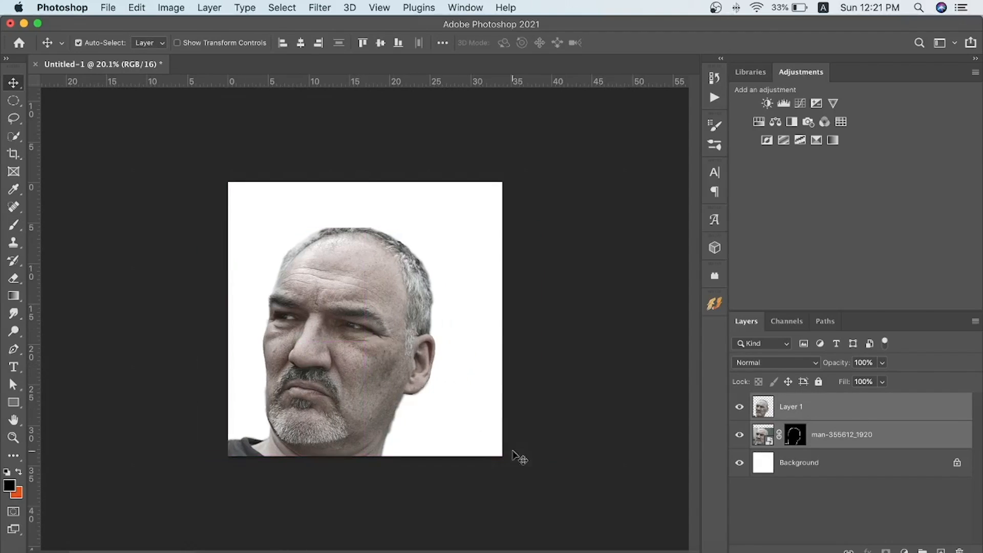
{"action": "key", "text": "super+t"}
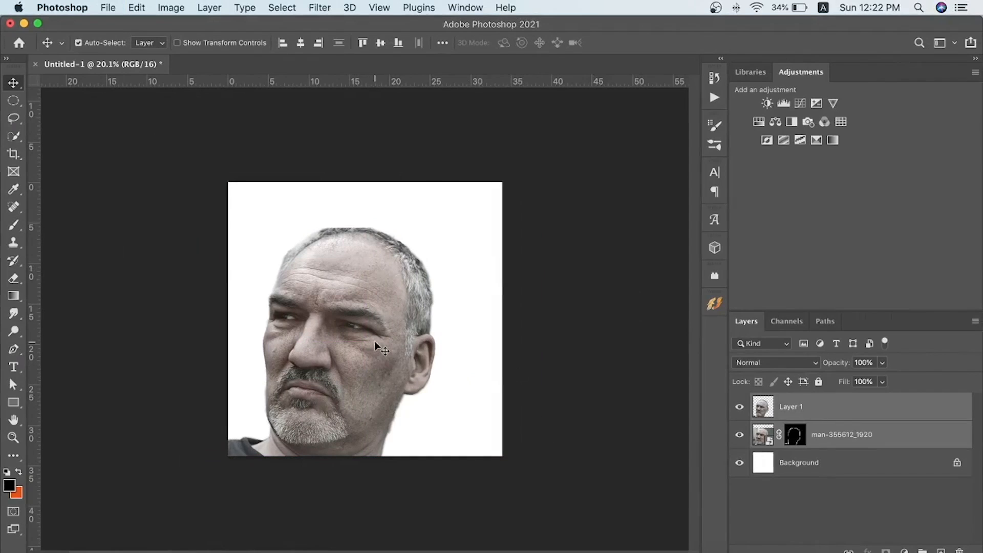
{"action": "left_click", "coordinate": [797, 410]}
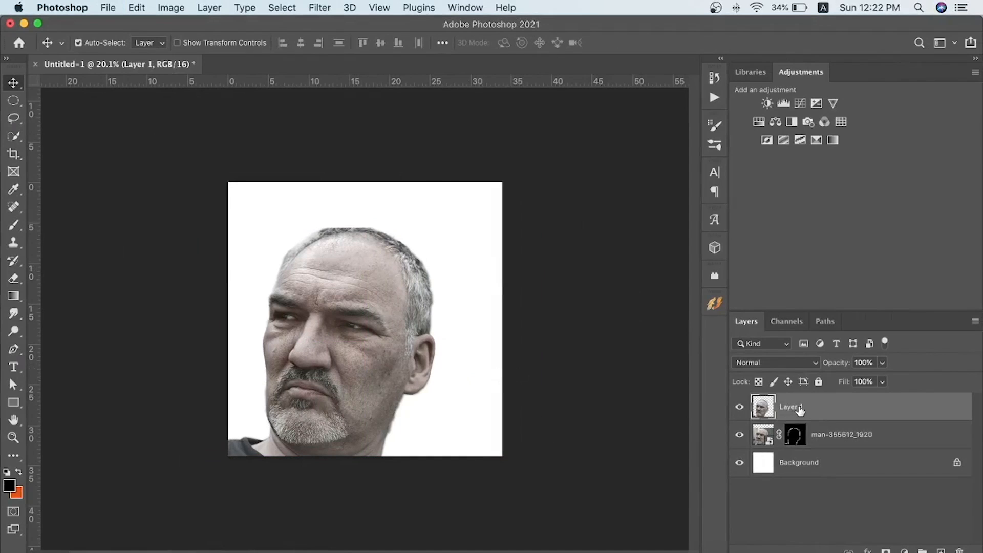
{"action": "left_click", "coordinate": [866, 434], "text": "shift"}
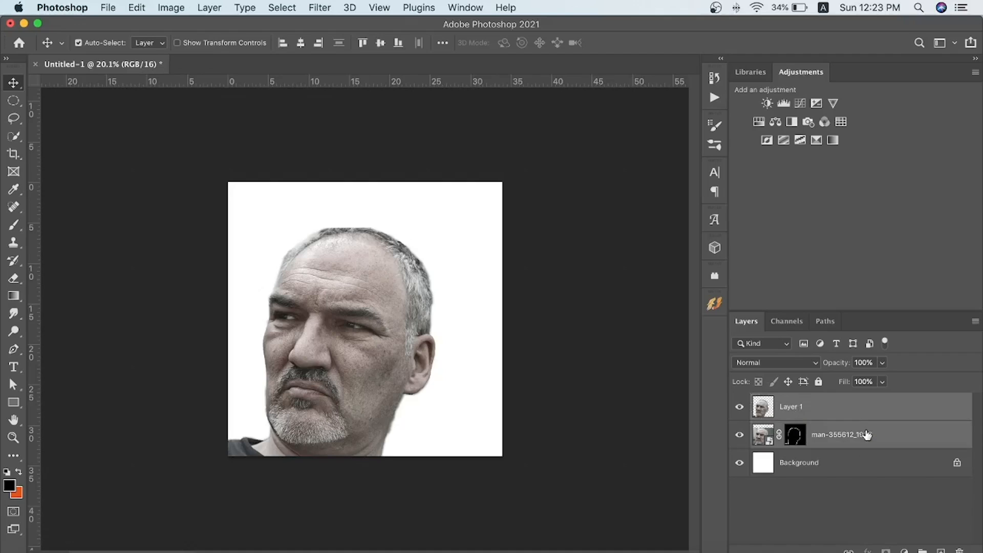
{"action": "right_click", "coordinate": [843, 433]}
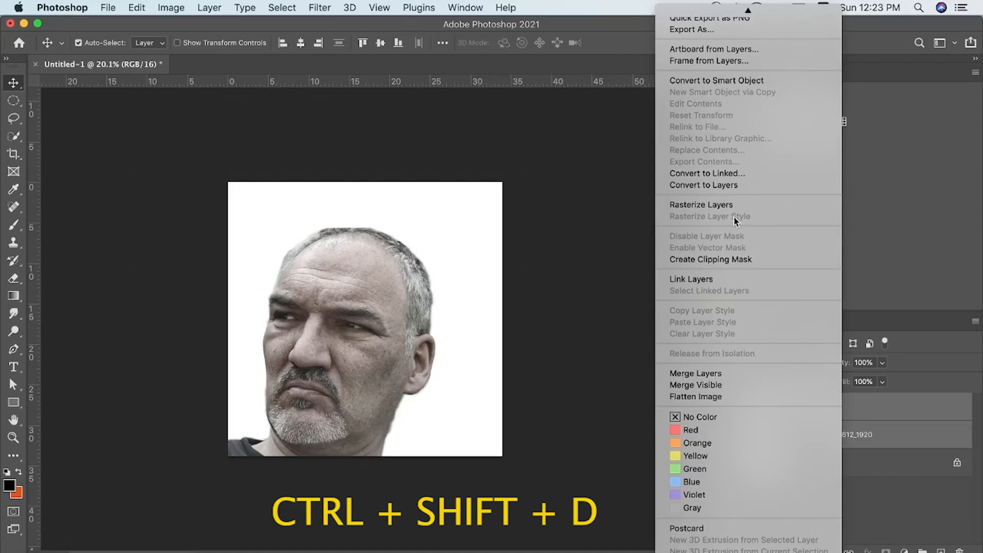
{"action": "left_click", "coordinate": [731, 373]}
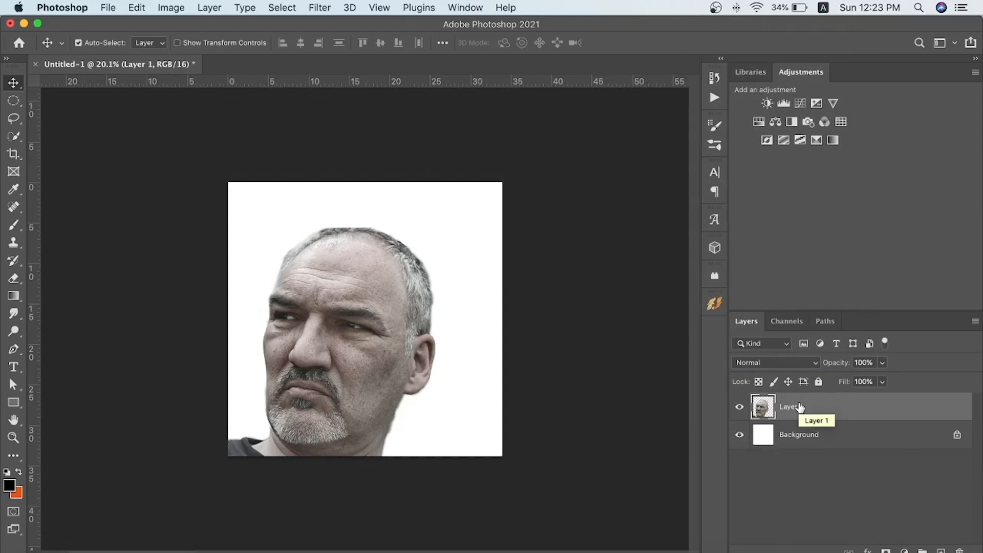
Desaturate the merged portrait layer and add a new empty layer directly beneath it.
{"action": "key", "text": "super+shift+u"}
{"action": "left_click", "coordinate": [941, 550]}
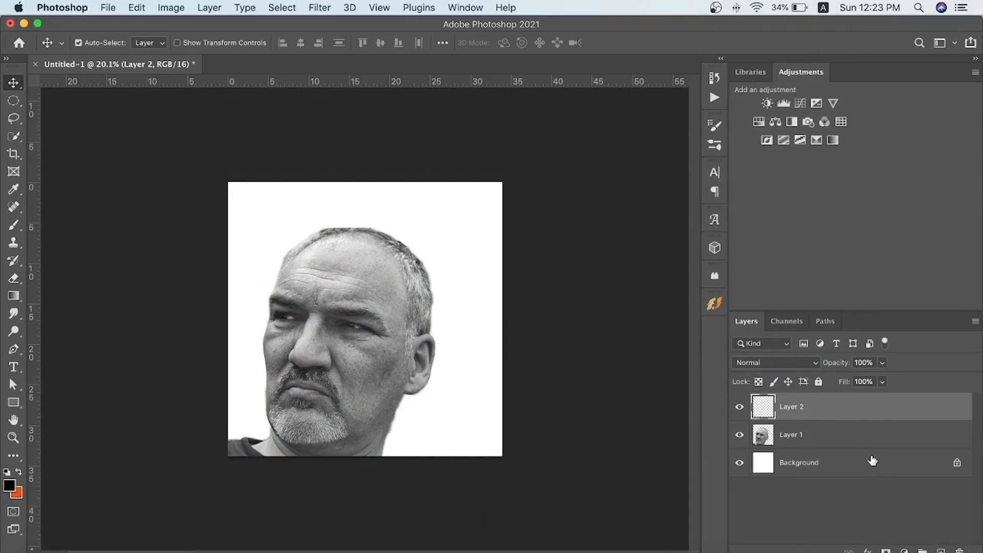
{"action": "left_click_drag", "start_coordinate": [851, 406], "coordinate": [872, 456]}
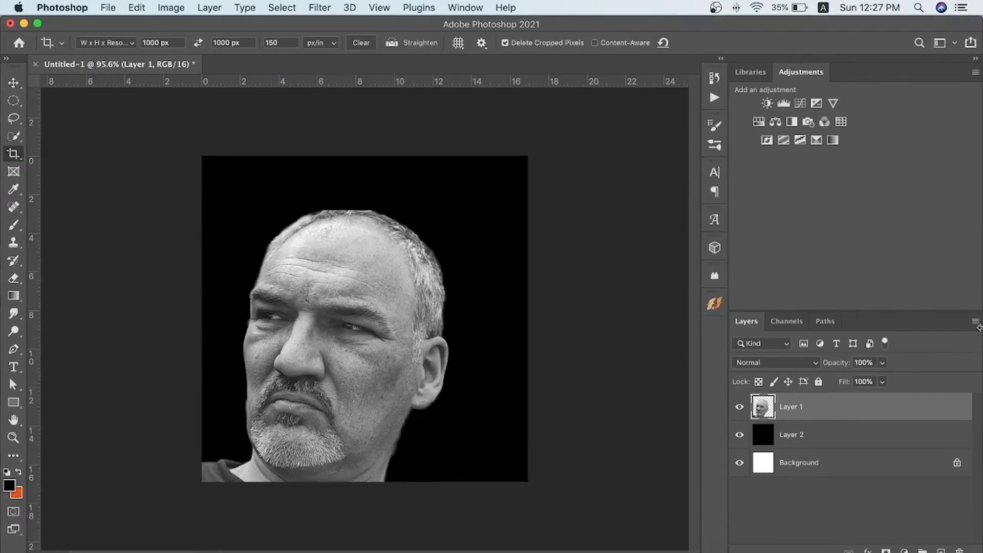
Duplicate Layer 1 into a new document named Displacement, naming the copied layer Background Layer.
{"action": "left_click", "coordinate": [975, 321]}
{"action": "left_click", "coordinate": [891, 87]}
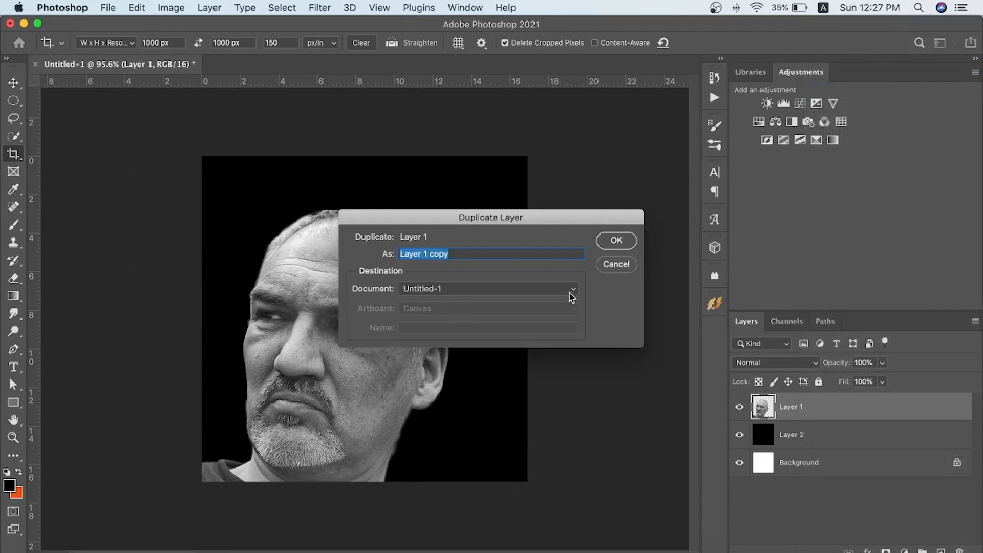
{"action": "left_click", "coordinate": [572, 290]}
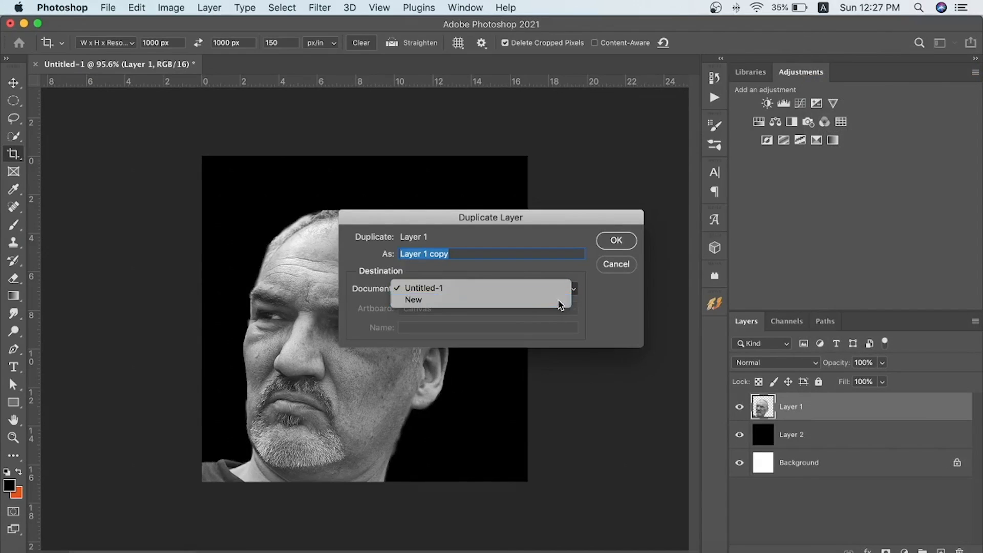
{"action": "left_click", "coordinate": [562, 301]}
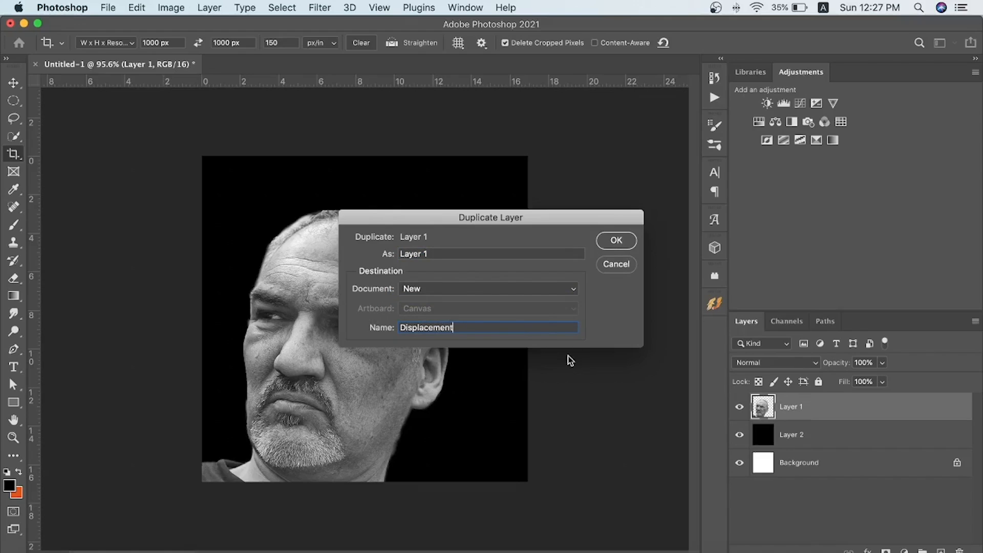
{"action": "key", "text": "super+a"}
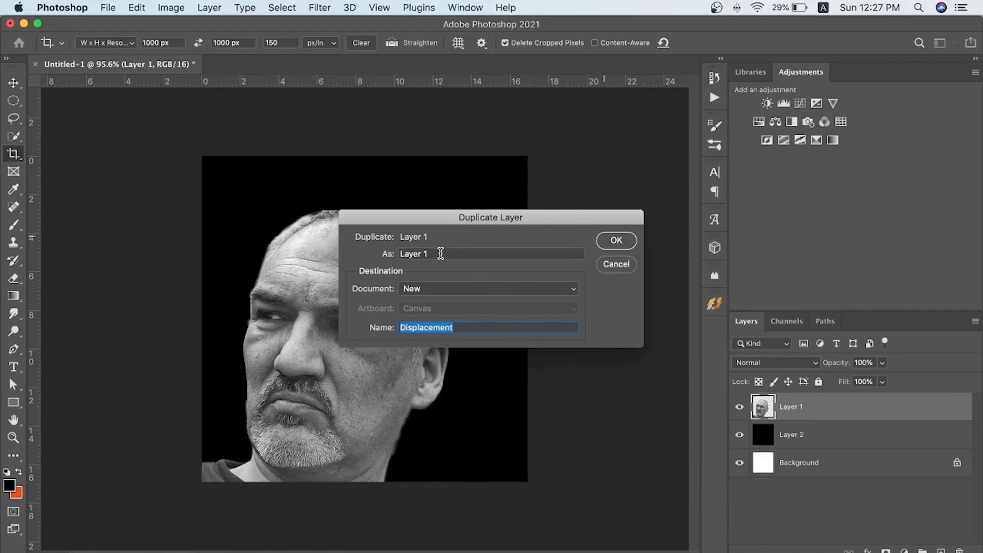
{"action": "left_click_drag", "start_coordinate": [441, 253], "coordinate": [387, 250]}
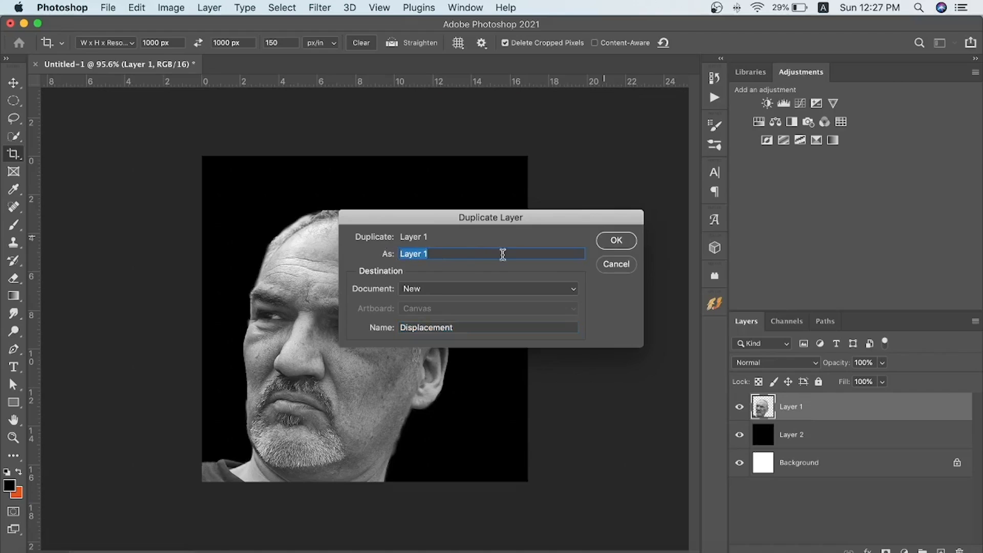
{"action": "type", "text": "Background"}
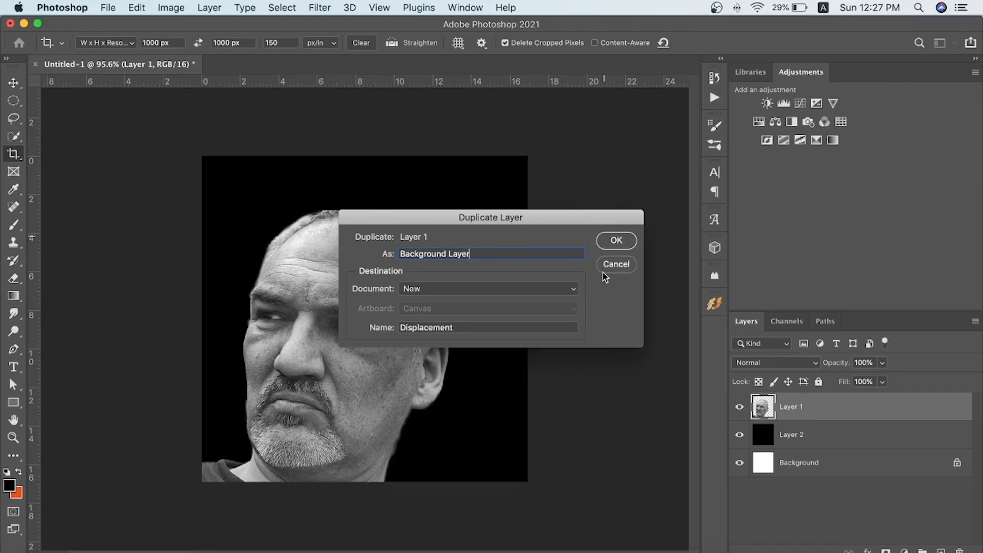
{"action": "left_click", "coordinate": [616, 242]}
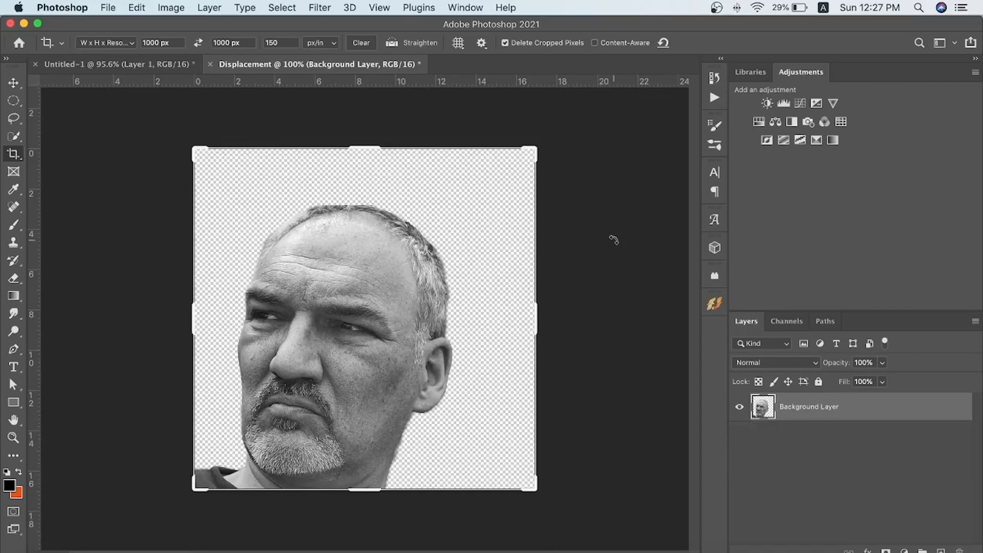
Apply a Gaussian Blur with a radius of 3 pixels to the Background Layer in the Displacement document.
{"action": "left_click", "coordinate": [13, 83]}
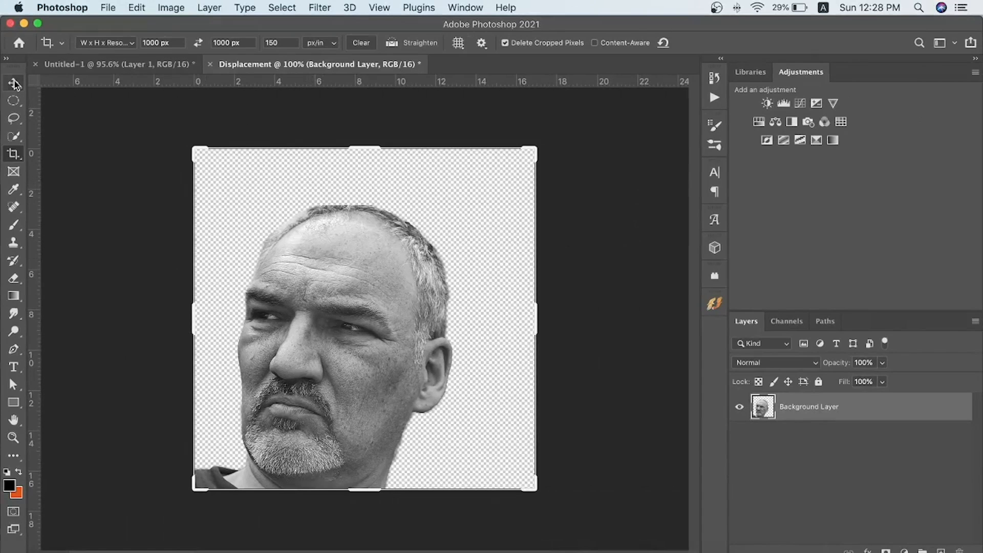
{"action": "left_click", "coordinate": [324, 7]}
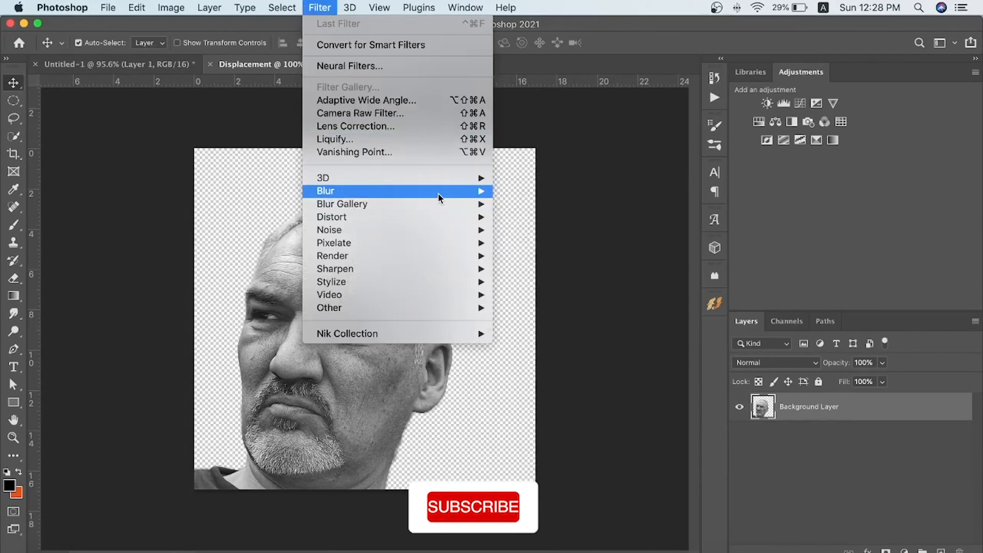
{"action": "mouse_move", "coordinate": [438, 192]}
{"action": "left_click", "coordinate": [561, 245]}
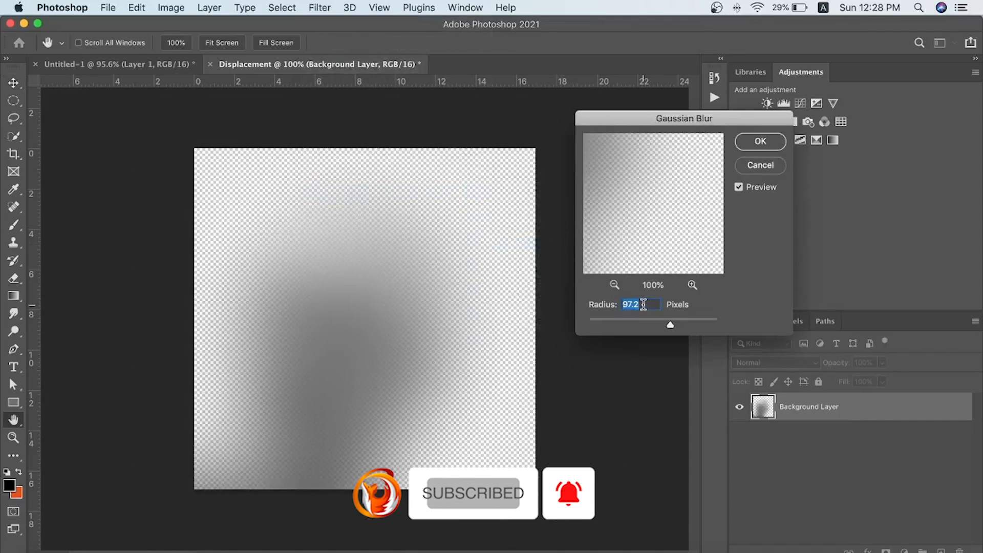
{"action": "type", "text": "3"}
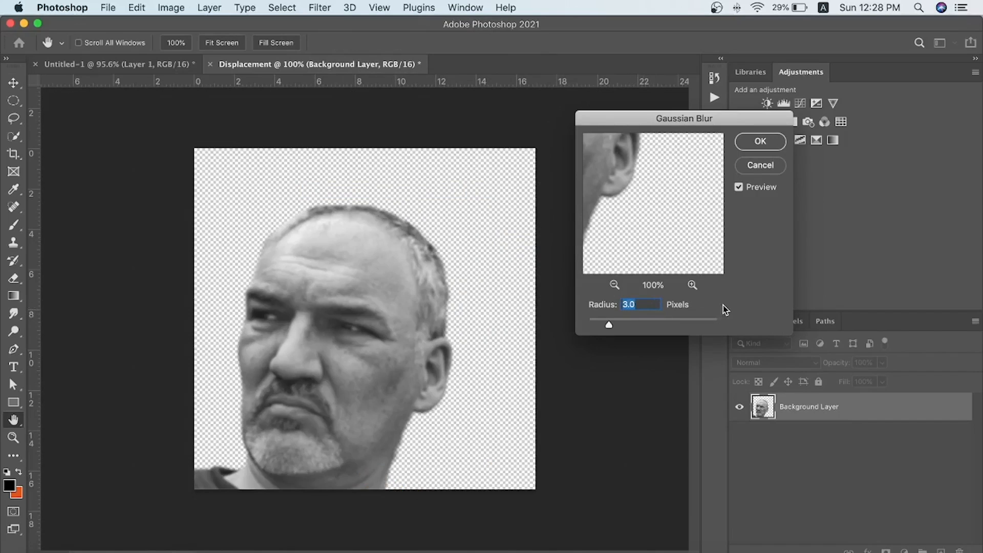
{"action": "left_click", "coordinate": [753, 146]}
Save the blurred Displacement document as a Photoshop file with Maximize Compatibility enabled.
{"action": "left_click", "coordinate": [108, 7]}
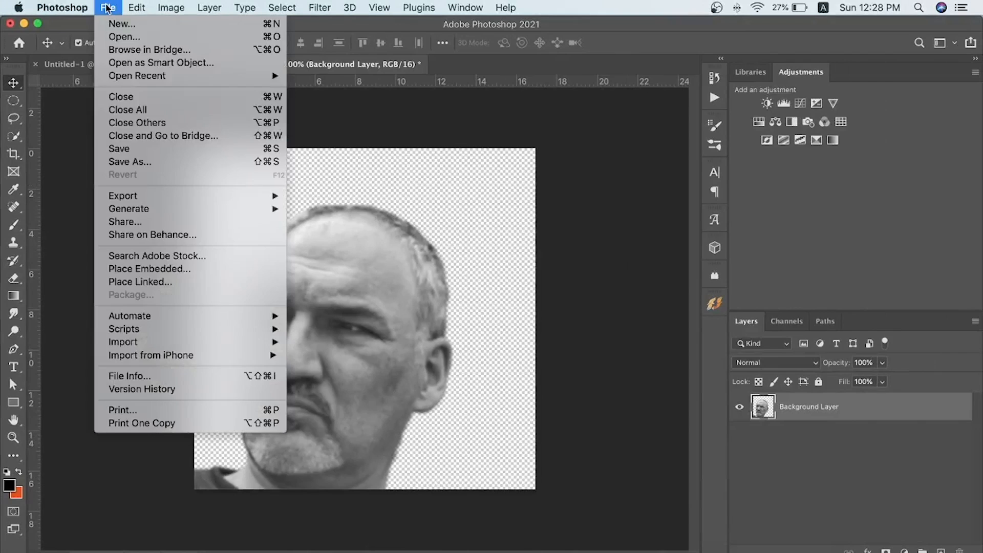
{"action": "left_click", "coordinate": [169, 162]}
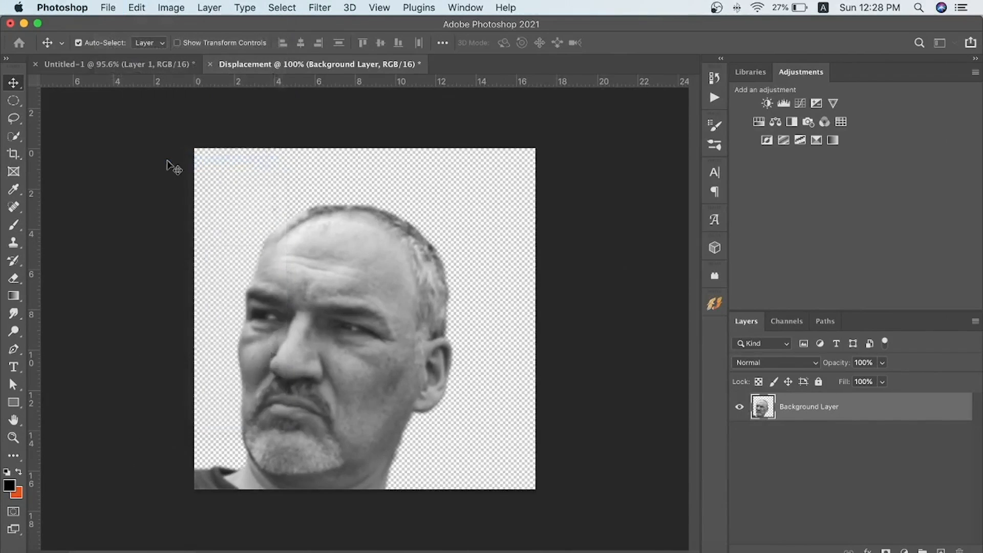
{"action": "left_click", "coordinate": [568, 409]}
{"action": "left_click", "coordinate": [743, 496]}
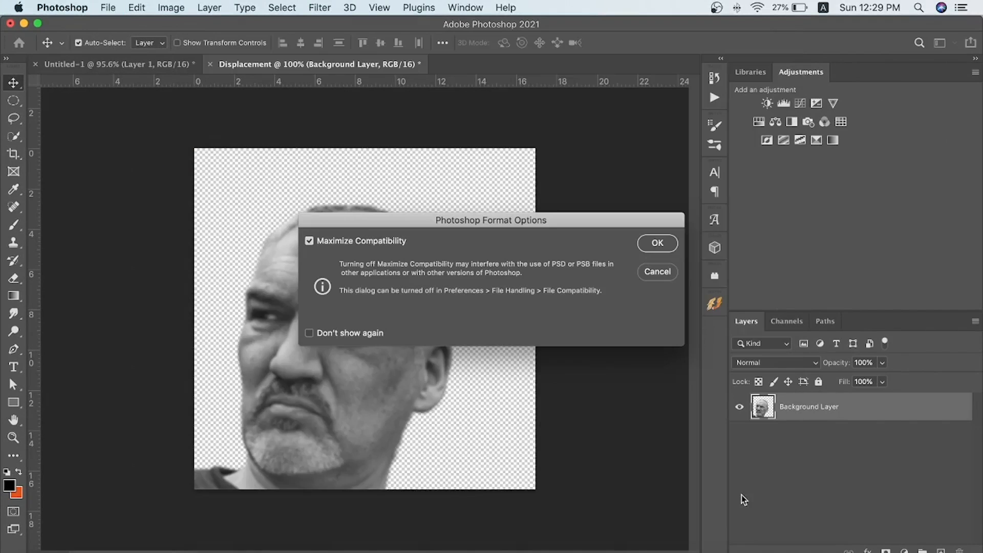
{"action": "left_click", "coordinate": [656, 244]}
Switch to Safari and copy a passage of text from the CNN article about Mike Pence.
{"action": "left_click_drag", "start_coordinate": [116, 396], "coordinate": [396, 454]}
{"action": "key", "text": "super+c"}
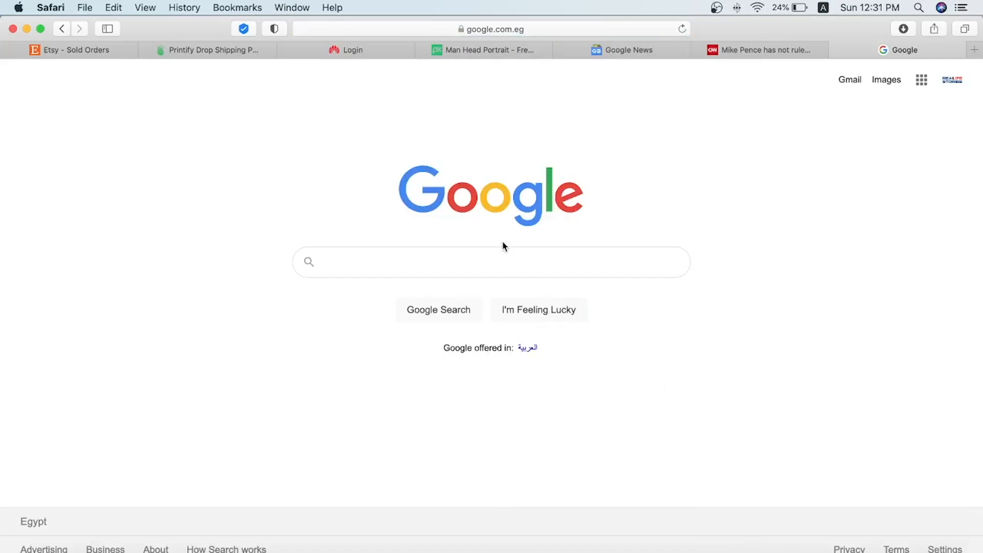
{"action": "type", "text": "cr"}
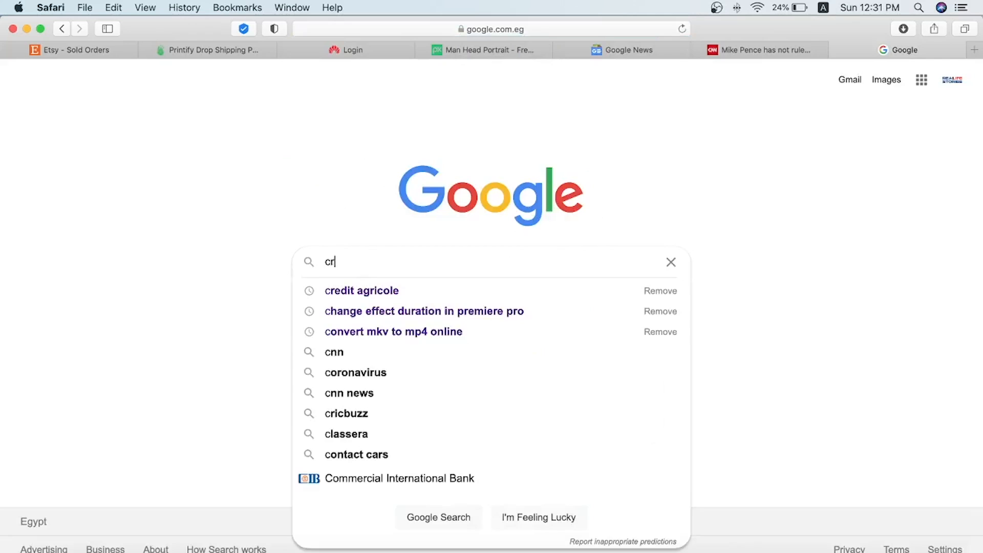
{"action": "type", "text": "eate word"}
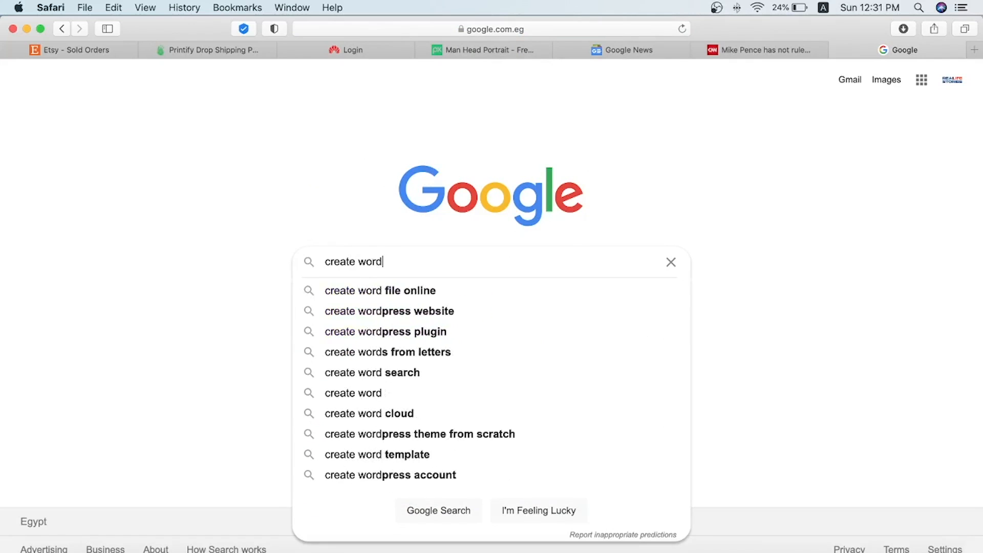
{"action": "type", "text": " c"}
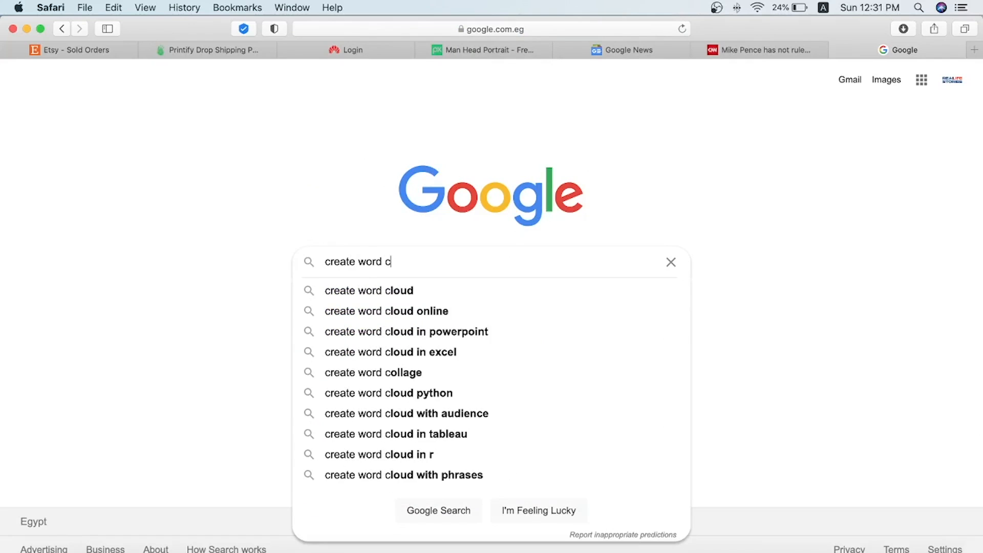
{"action": "left_click", "coordinate": [441, 310]}
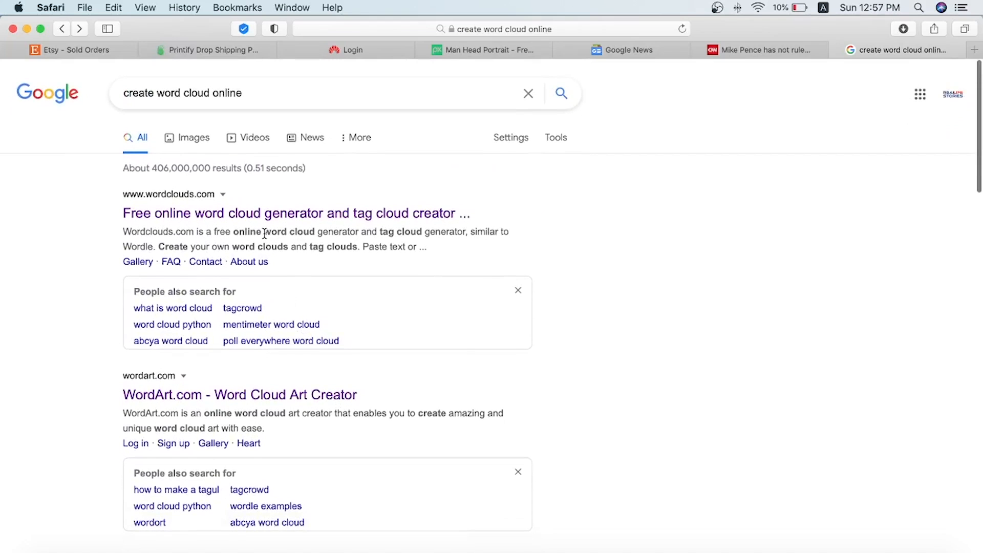
{"action": "left_click", "coordinate": [248, 214]}
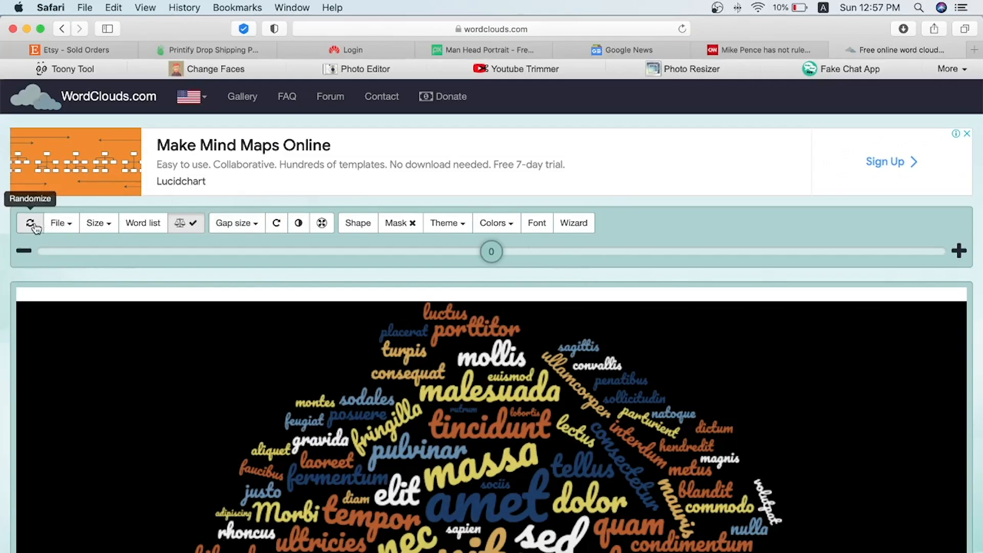
Generate a word cloud from the copied article text by pasting it as the source text.
{"action": "left_click", "coordinate": [68, 228]}
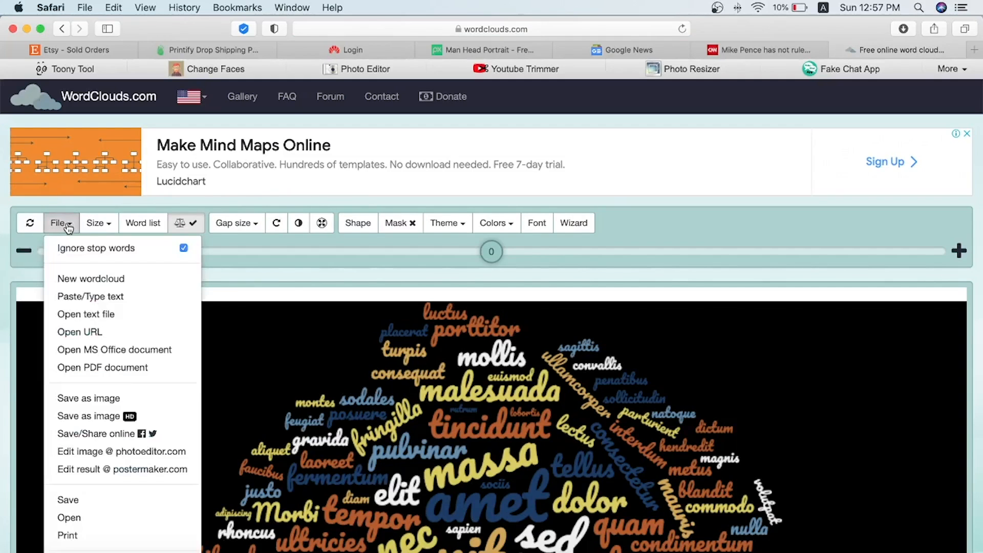
{"action": "left_click", "coordinate": [118, 296]}
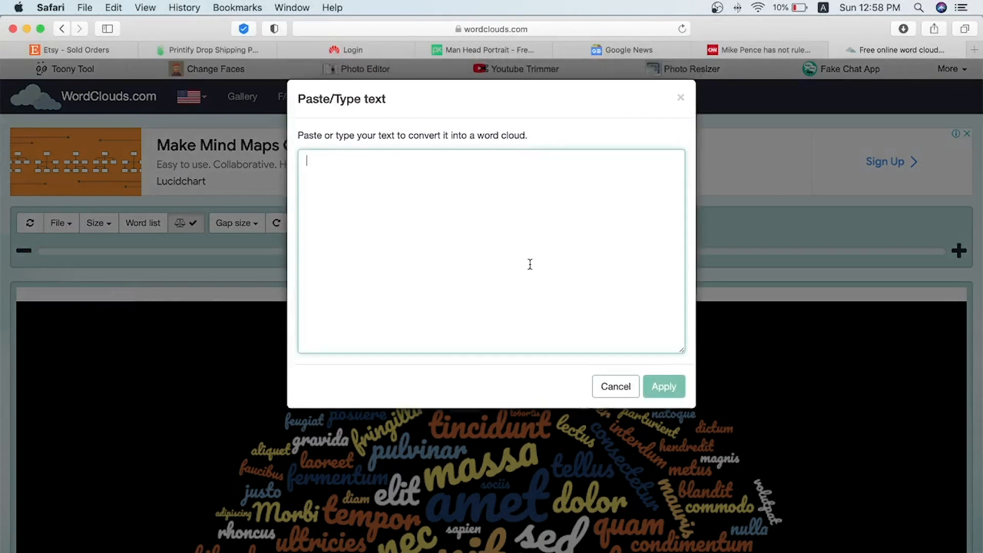
{"action": "key", "text": "super+v"}
{"action": "left_click", "coordinate": [664, 387]}
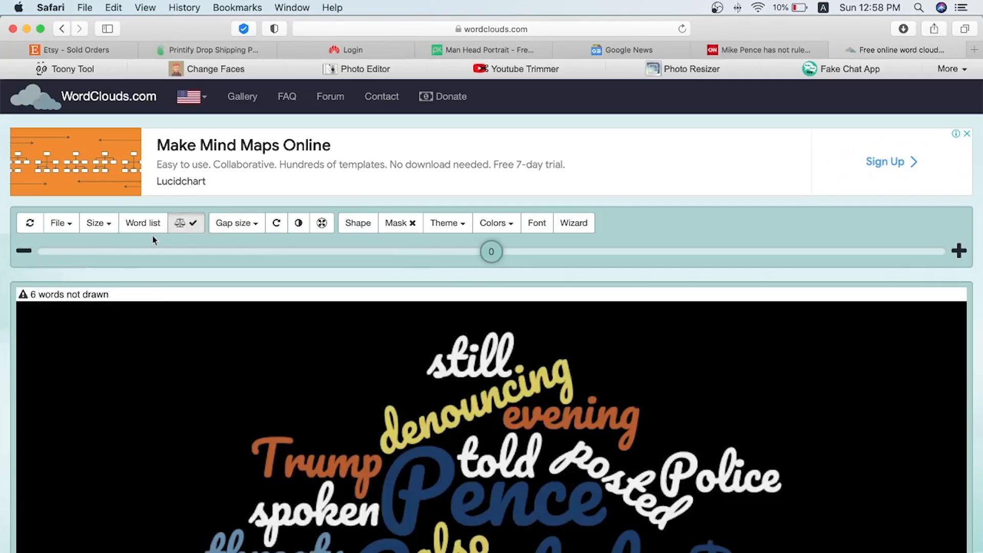
Look over the word cloud's size options, word list and gap size options.
{"action": "left_click", "coordinate": [105, 227]}
{"action": "left_click", "coordinate": [105, 228]}
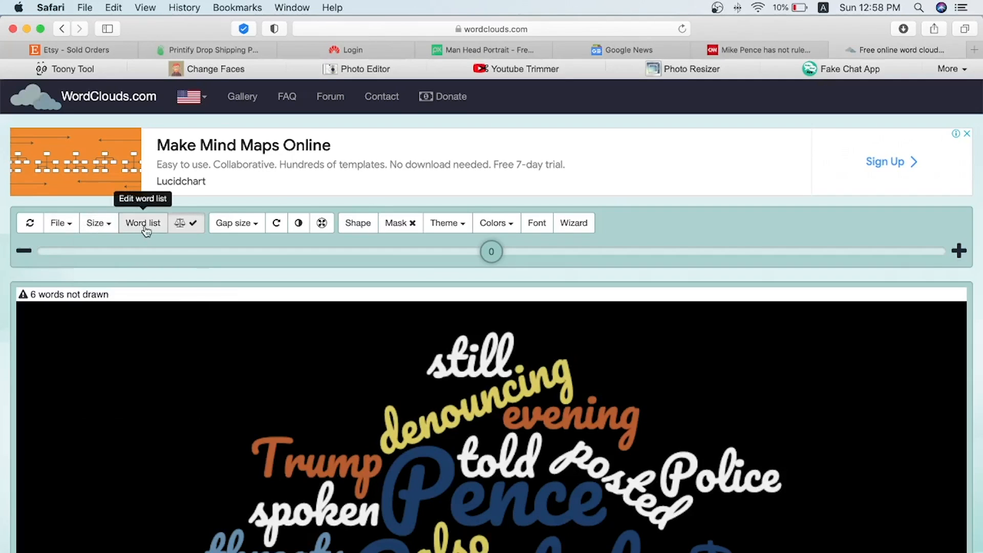
{"action": "left_click", "coordinate": [145, 225]}
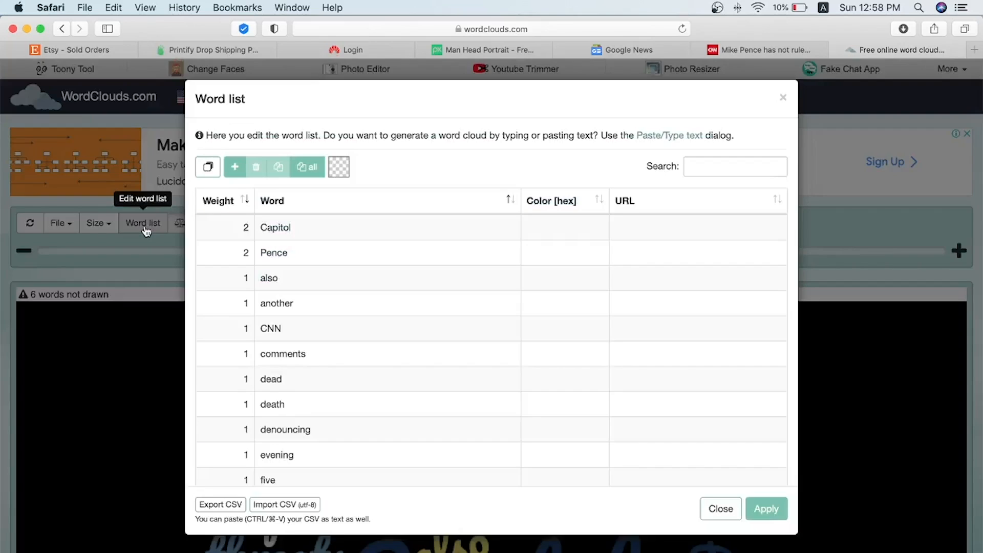
{"action": "left_click", "coordinate": [723, 509]}
{"action": "left_click", "coordinate": [253, 225]}
{"action": "left_click", "coordinate": [253, 226]}
Set the direction of words to a horizontal and vertical mix, and apply the dark grey theme with light grey words.
{"action": "left_click", "coordinate": [276, 224]}
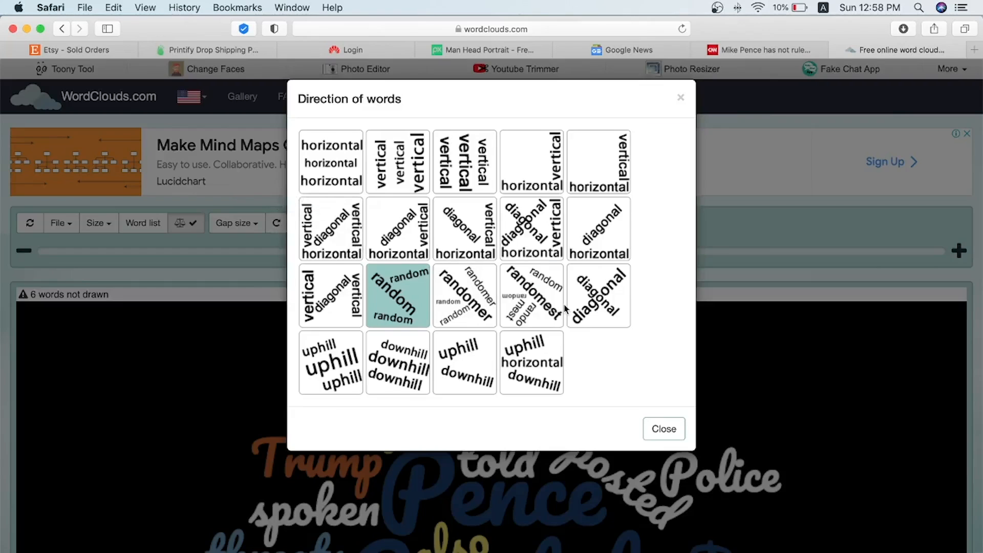
{"action": "left_click", "coordinate": [247, 239]}
{"action": "left_click", "coordinate": [446, 224]}
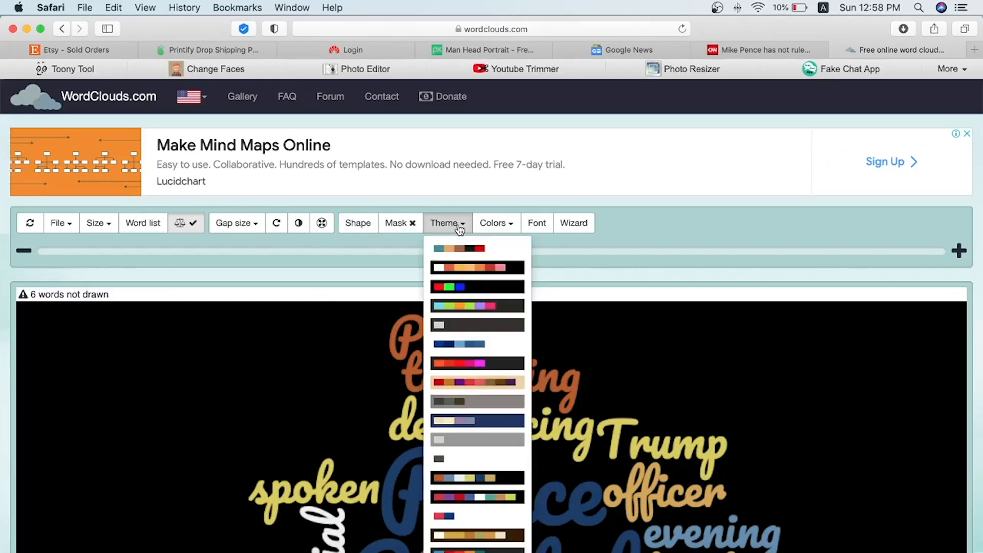
{"action": "scroll", "coordinate": [464, 464], "scroll_direction": "down", "scroll_amount": 4}
{"action": "scroll", "coordinate": [458, 465], "scroll_direction": "up", "scroll_amount": 4}
{"action": "left_click", "coordinate": [481, 328]}
Set the word cloud's background colour to black, and look at the colour picker of the first cloud colour.
{"action": "left_click", "coordinate": [494, 223]}
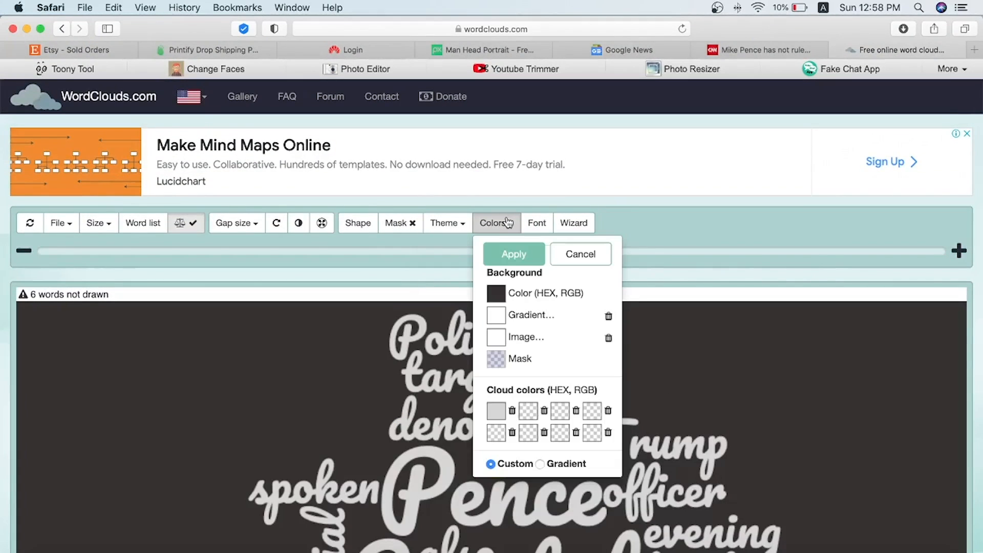
{"action": "left_click", "coordinate": [496, 293]}
{"action": "left_click_drag", "start_coordinate": [474, 401], "coordinate": [476, 410]}
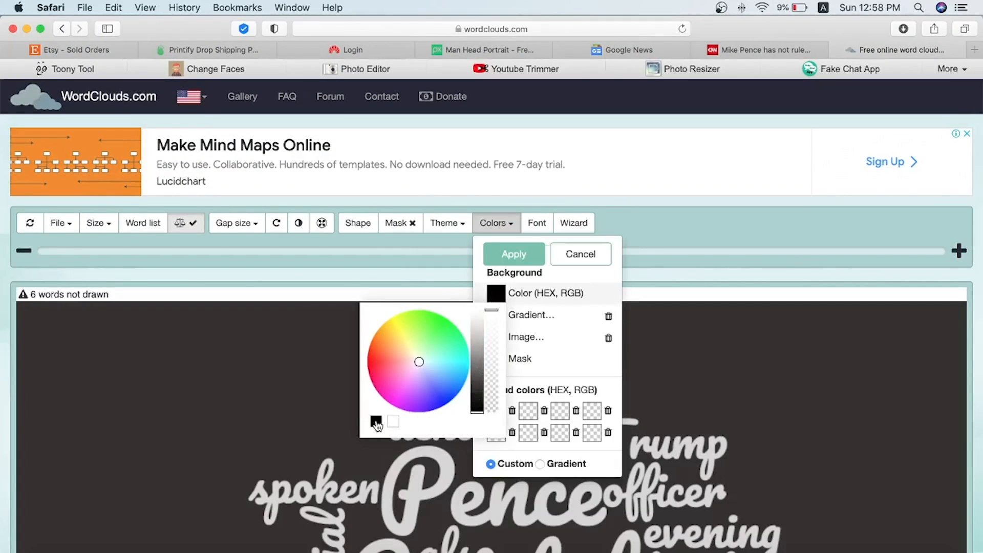
{"action": "left_click", "coordinate": [514, 253]}
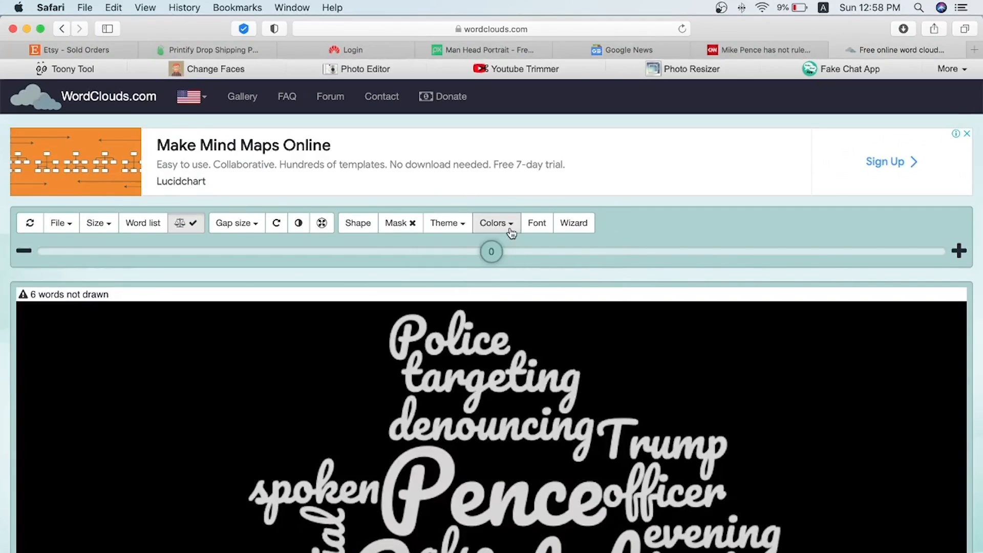
{"action": "left_click", "coordinate": [494, 223]}
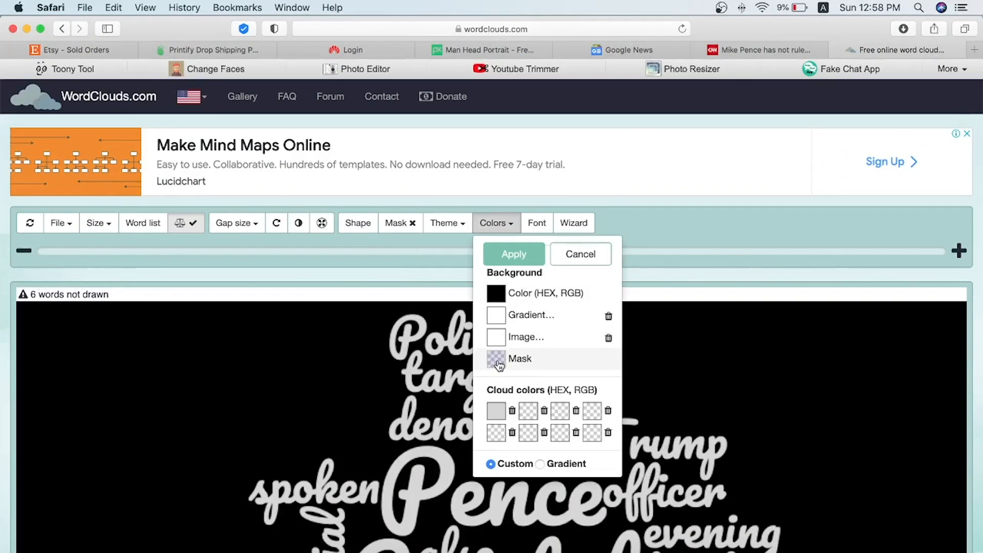
{"action": "left_click", "coordinate": [496, 409]}
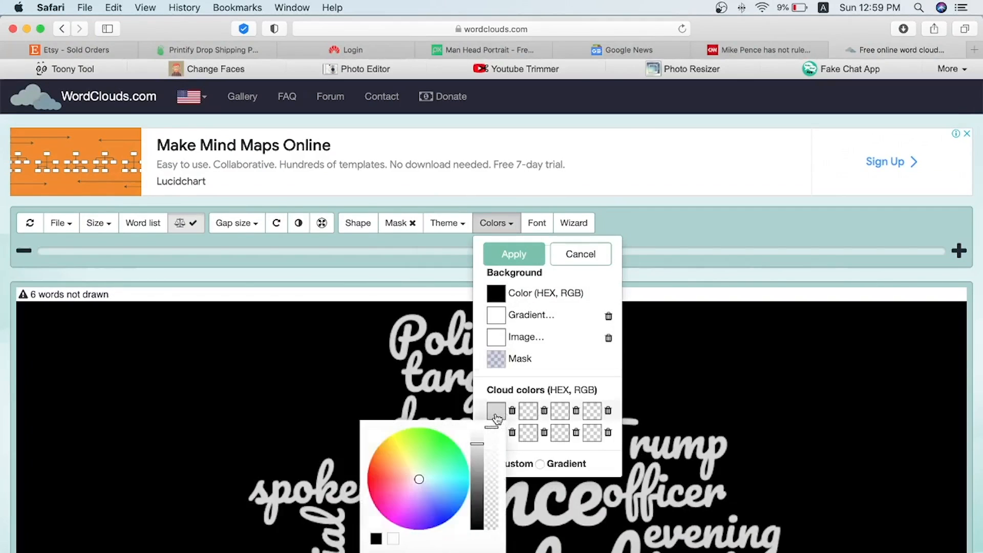
{"action": "left_click", "coordinate": [535, 223]}
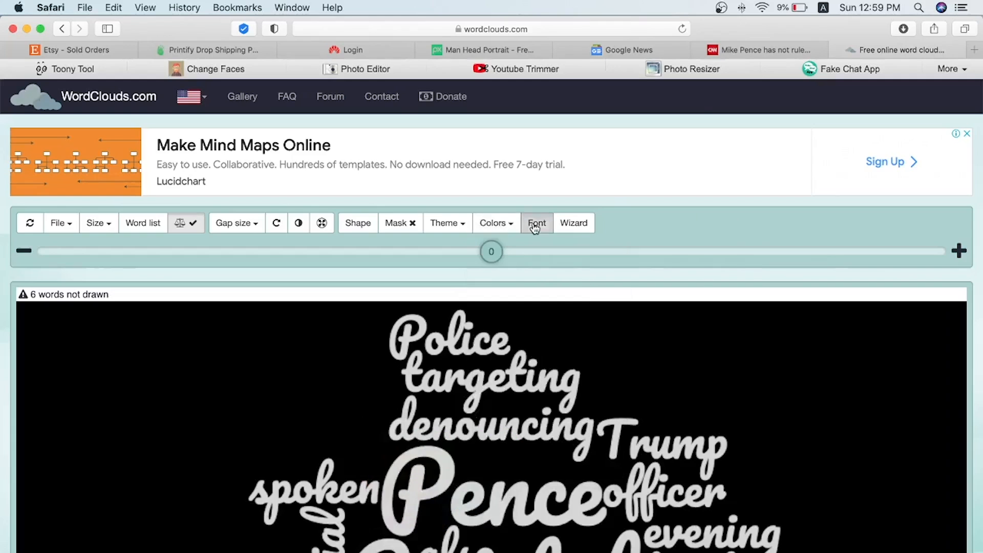
Set the word cloud's font to Overlock 400 and check the redrawn cloud.
{"action": "left_click", "coordinate": [536, 222]}
{"action": "left_click", "coordinate": [365, 143]}
{"action": "left_click", "coordinate": [389, 229]}
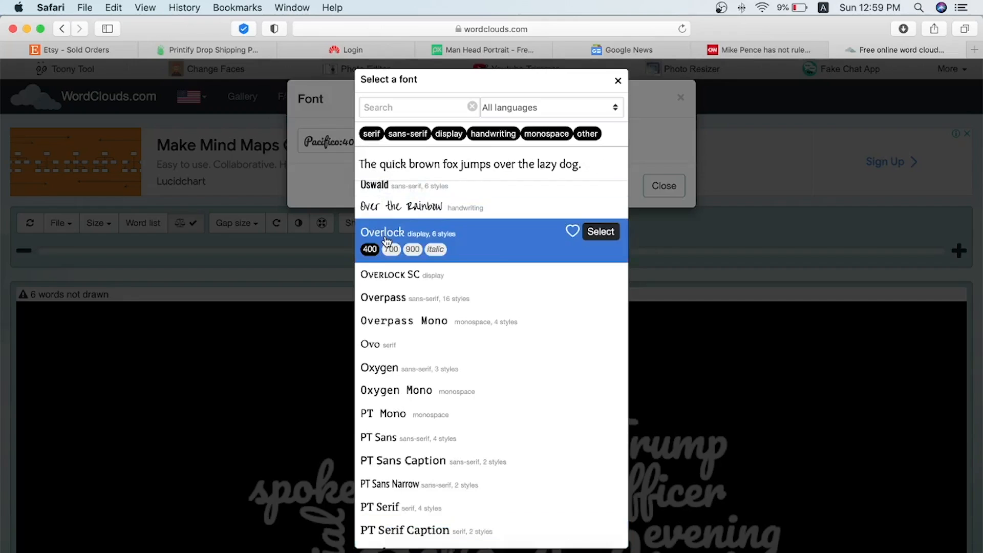
{"action": "left_click", "coordinate": [606, 233]}
{"action": "left_click", "coordinate": [625, 370]}
{"action": "scroll", "coordinate": [471, 367], "scroll_direction": "down", "scroll_amount": 8}
{"action": "scroll", "coordinate": [507, 362], "scroll_direction": "up", "scroll_amount": 7}
Change the word cloud's font to Georgia 400.
{"action": "left_click", "coordinate": [536, 201]}
{"action": "left_click", "coordinate": [374, 141]}
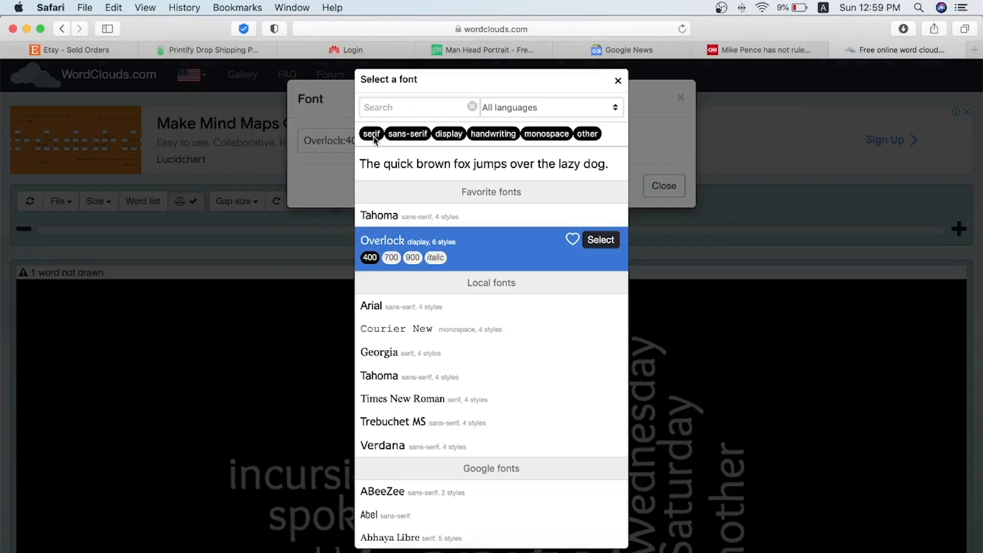
{"action": "left_click", "coordinate": [407, 357]}
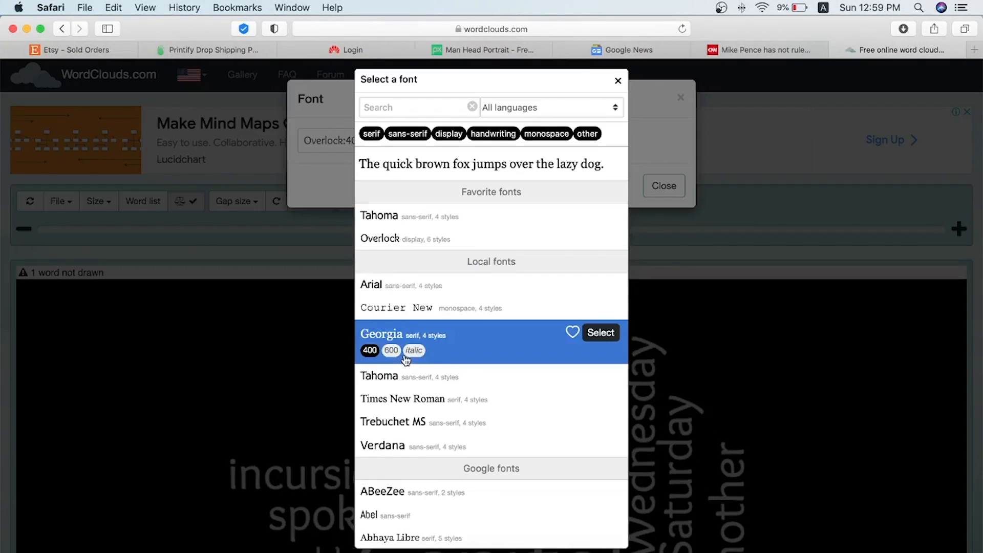
{"action": "left_click", "coordinate": [599, 333]}
{"action": "left_click", "coordinate": [623, 250]}
{"action": "left_click", "coordinate": [467, 201]}
{"action": "left_click", "coordinate": [667, 187]}
{"action": "left_click", "coordinate": [577, 202]}
{"action": "left_click", "coordinate": [649, 247]}
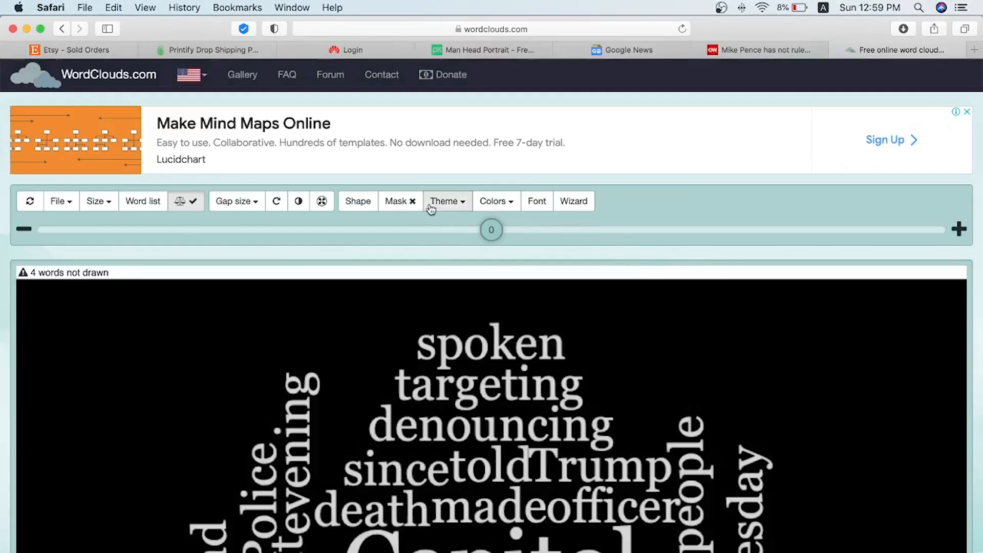
Turn on the word cloud's mask and set its shape to the square.
{"action": "left_click", "coordinate": [394, 201]}
{"action": "left_click", "coordinate": [648, 306]}
{"action": "left_click", "coordinate": [358, 200]}
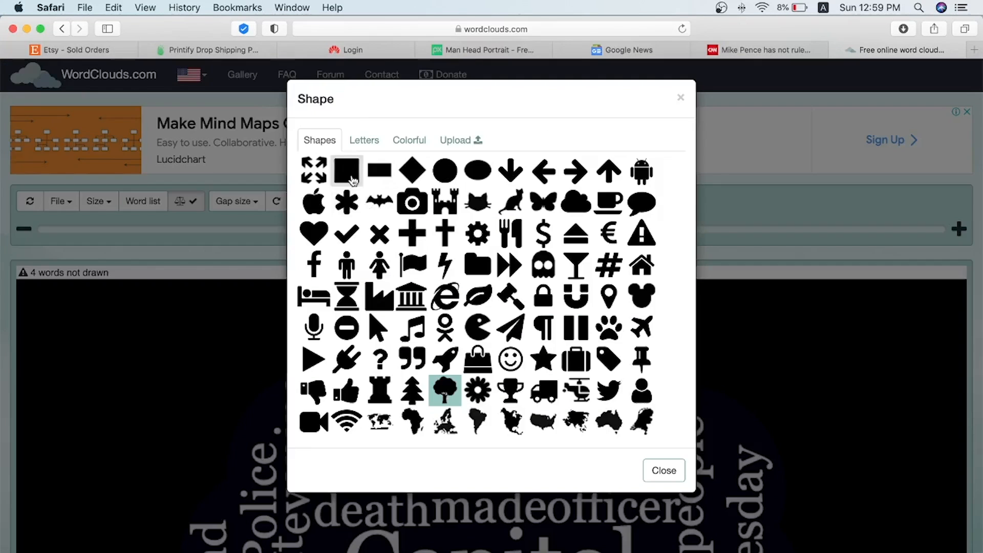
{"action": "left_click", "coordinate": [359, 177]}
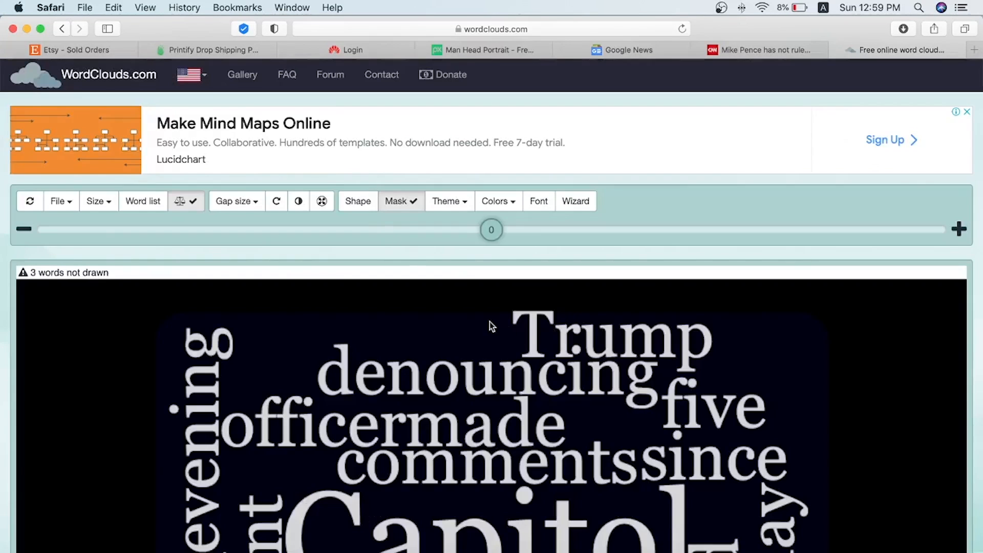
Change the word cloud's shape to the apple and toggle the inside out/outside in word arrangement.
{"action": "left_click", "coordinate": [359, 201]}
{"action": "left_click", "coordinate": [313, 202]}
{"action": "scroll", "coordinate": [702, 356], "scroll_direction": "down", "scroll_amount": 5}
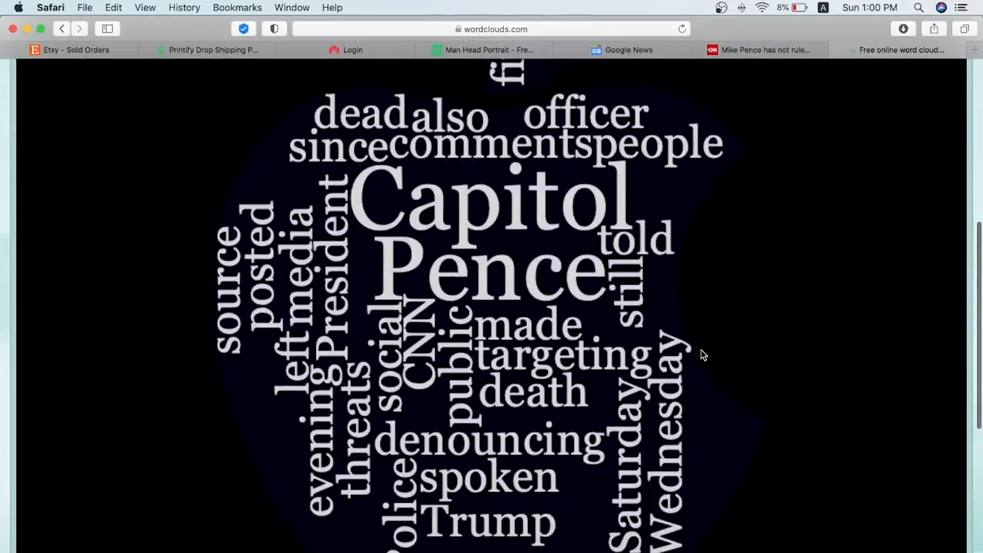
{"action": "scroll", "coordinate": [701, 354], "scroll_direction": "up", "scroll_amount": 10}
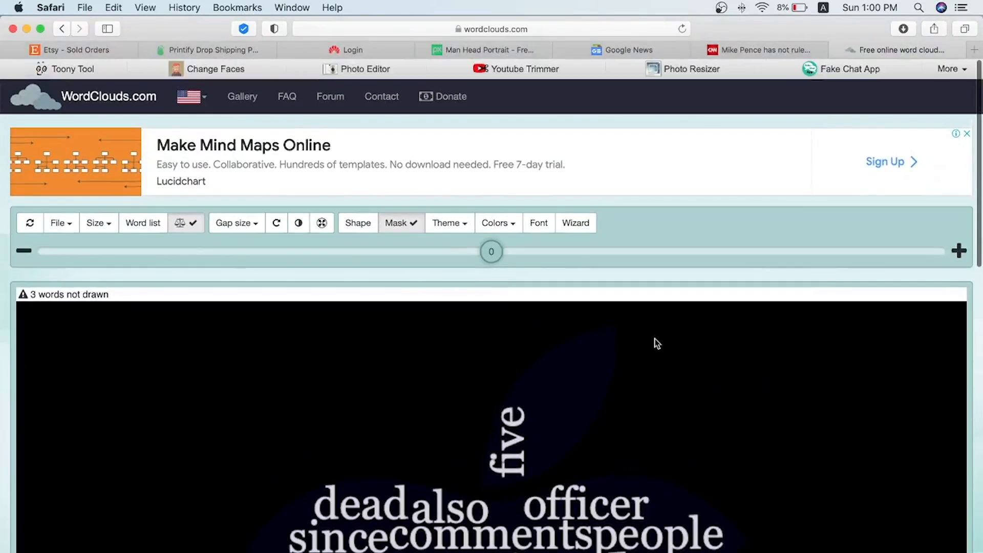
{"action": "left_click", "coordinate": [321, 224]}
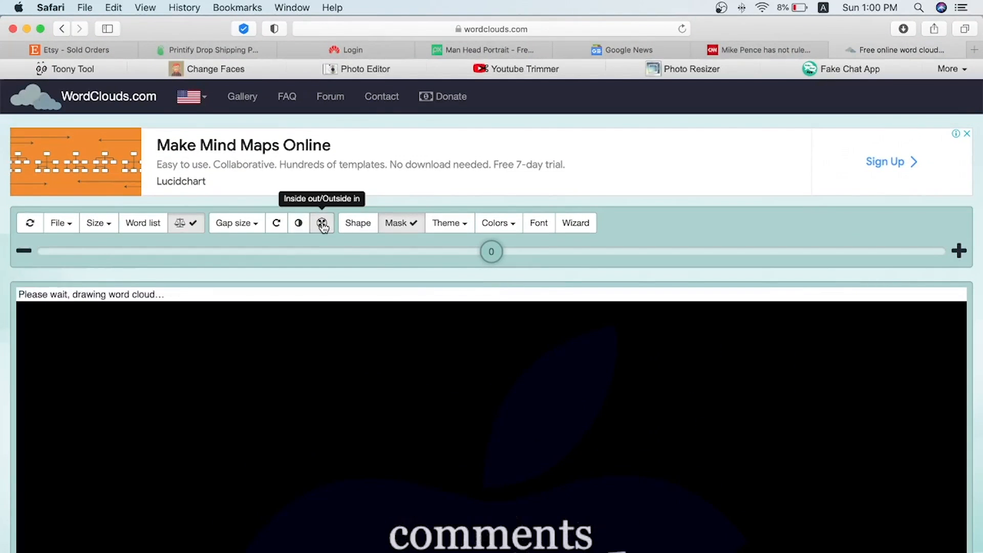
Review the available word direction options for the word cloud and keep the current one.
{"action": "left_click", "coordinate": [299, 225]}
{"action": "left_click", "coordinate": [276, 224]}
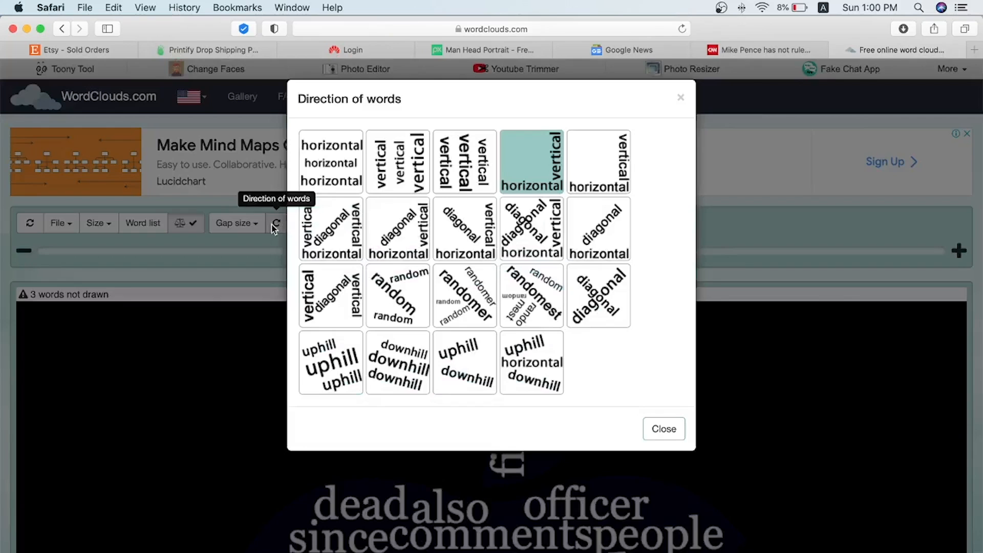
{"action": "left_click", "coordinate": [664, 428]}
Try a gap size of 8 between the words, settle on 6, and check the redrawn cloud.
{"action": "left_click", "coordinate": [236, 223]}
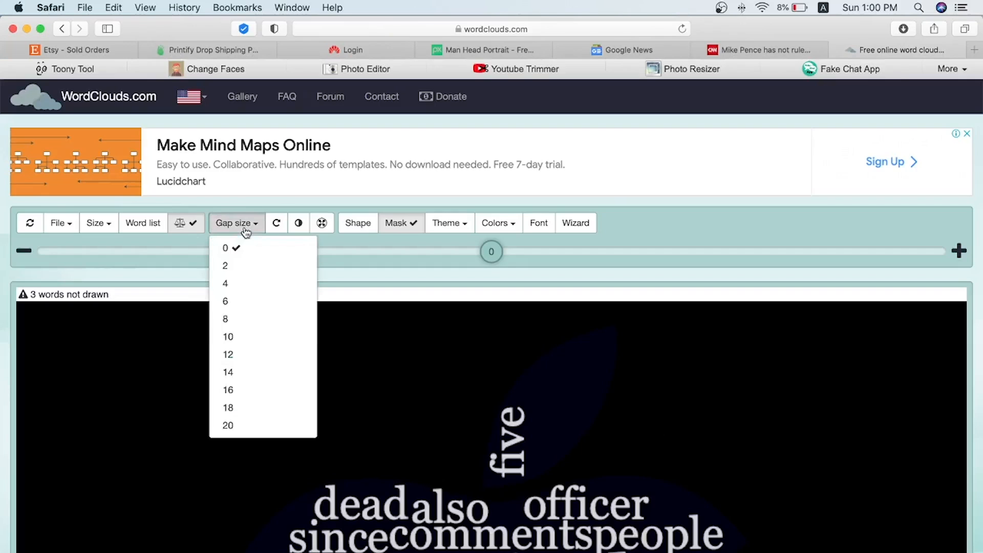
{"action": "left_click", "coordinate": [244, 322]}
{"action": "left_click", "coordinate": [252, 230]}
{"action": "left_click", "coordinate": [248, 300]}
{"action": "scroll", "coordinate": [473, 427], "scroll_direction": "down", "scroll_amount": 10}
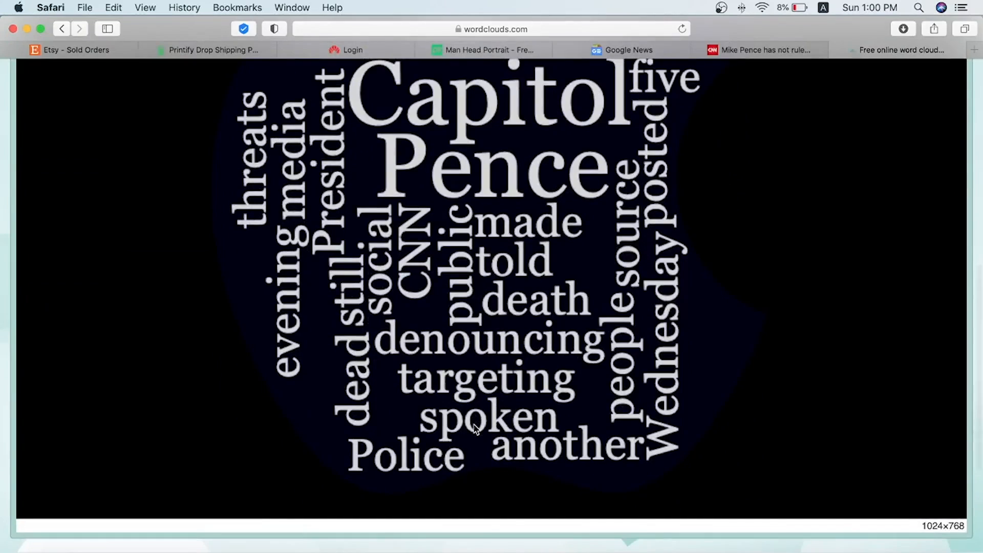
{"action": "scroll", "coordinate": [474, 427], "scroll_direction": "up", "scroll_amount": 10}
Set the word cloud's size to 1024×1024 [1:1] and check the redrawn cloud.
{"action": "left_click", "coordinate": [97, 223]}
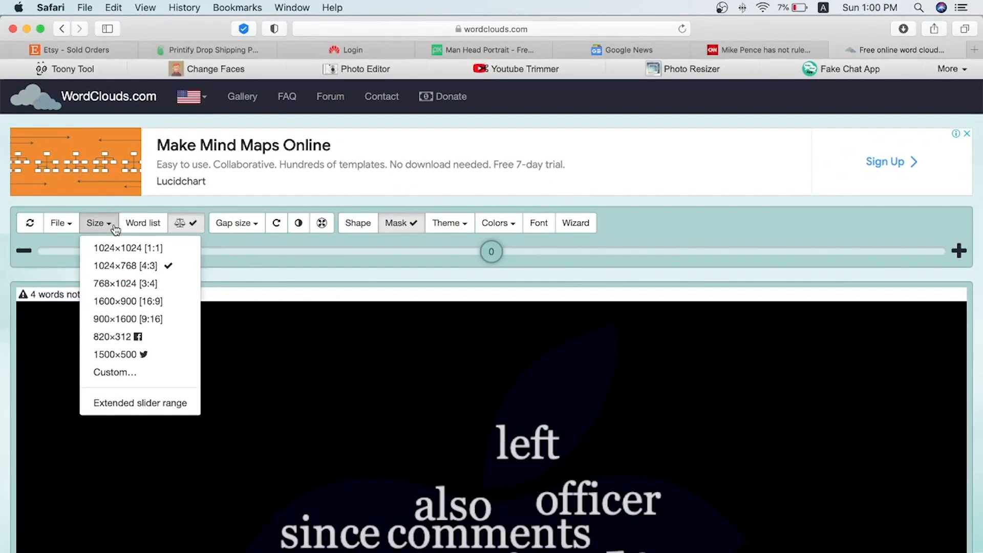
{"action": "left_click", "coordinate": [138, 249]}
{"action": "scroll", "coordinate": [446, 388], "scroll_direction": "down", "scroll_amount": 10}
{"action": "scroll", "coordinate": [447, 389], "scroll_direction": "up", "scroll_amount": 10}
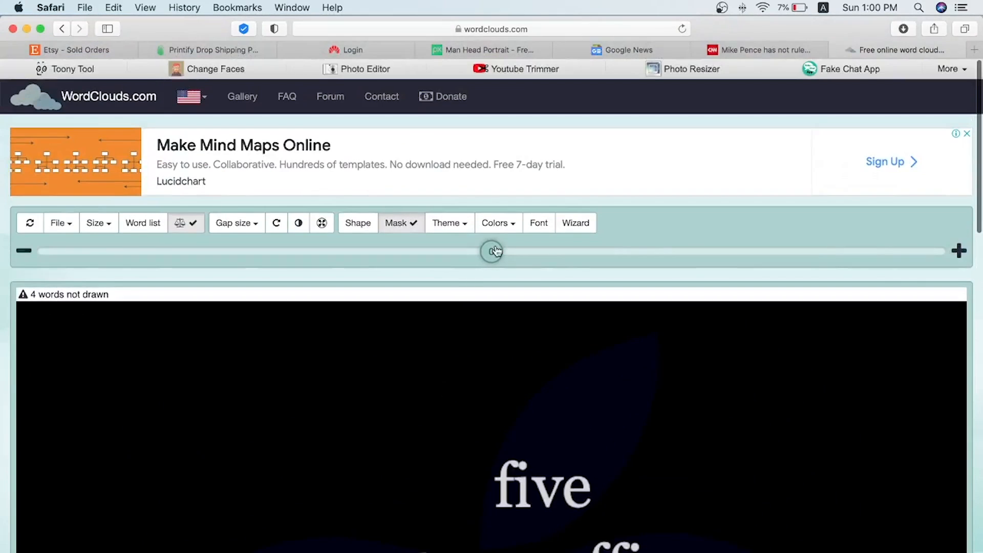
Save the word cloud as an HD image in PNG format named wordcloud and download it.
{"action": "left_click", "coordinate": [60, 223]}
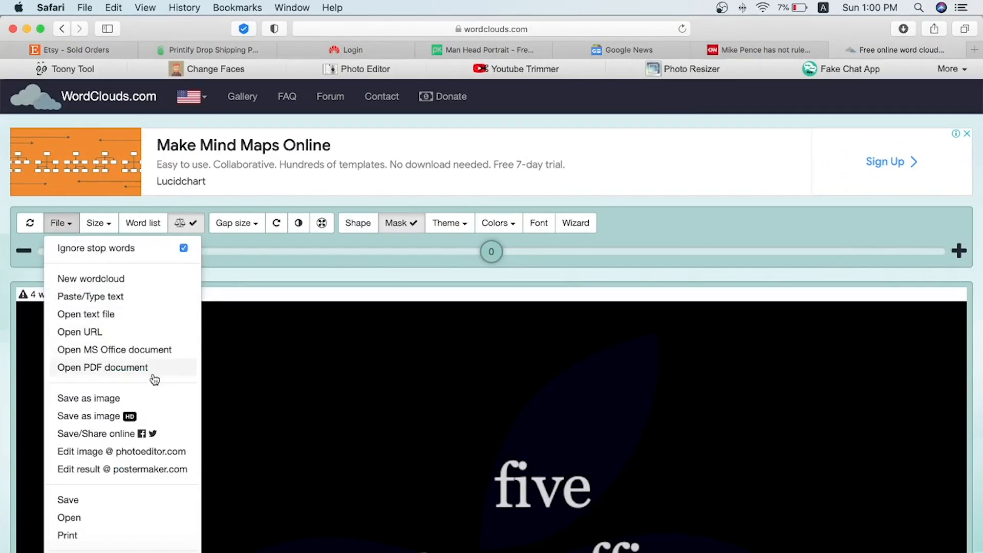
{"action": "left_click", "coordinate": [121, 415]}
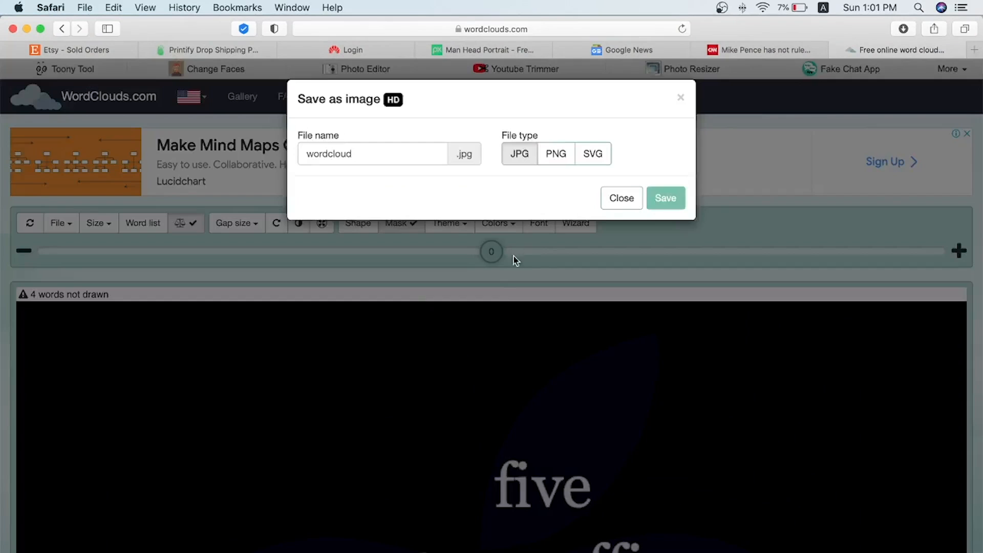
{"action": "left_click", "coordinate": [556, 155]}
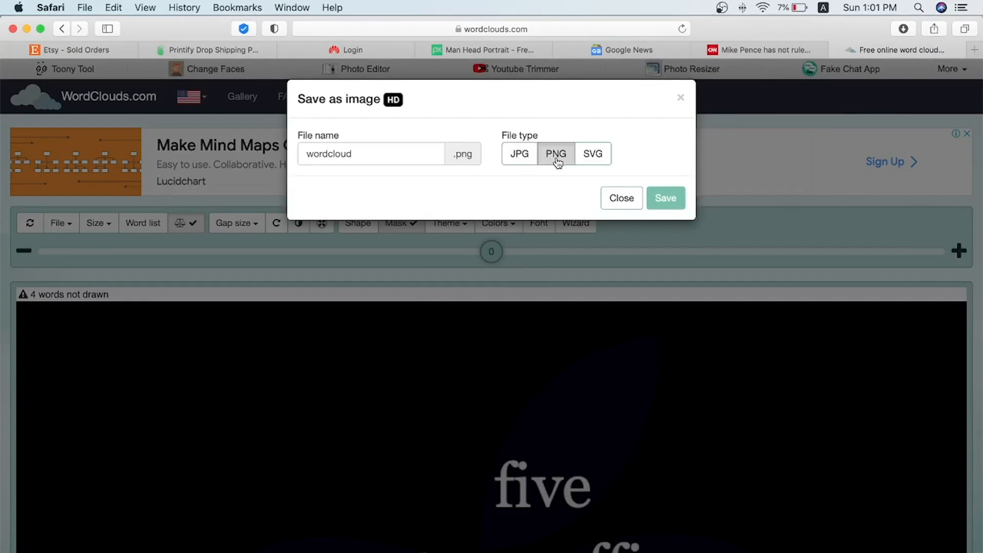
{"action": "left_click", "coordinate": [665, 197]}
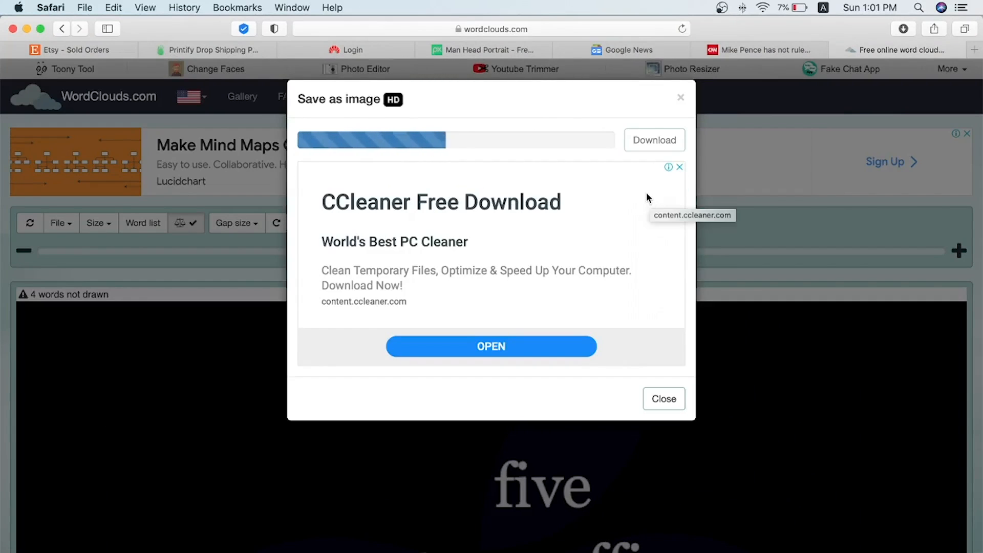
{"action": "left_click", "coordinate": [640, 143]}
Look at the standard-definition image saving options for the word cloud and close them.
{"action": "left_click", "coordinate": [60, 222]}
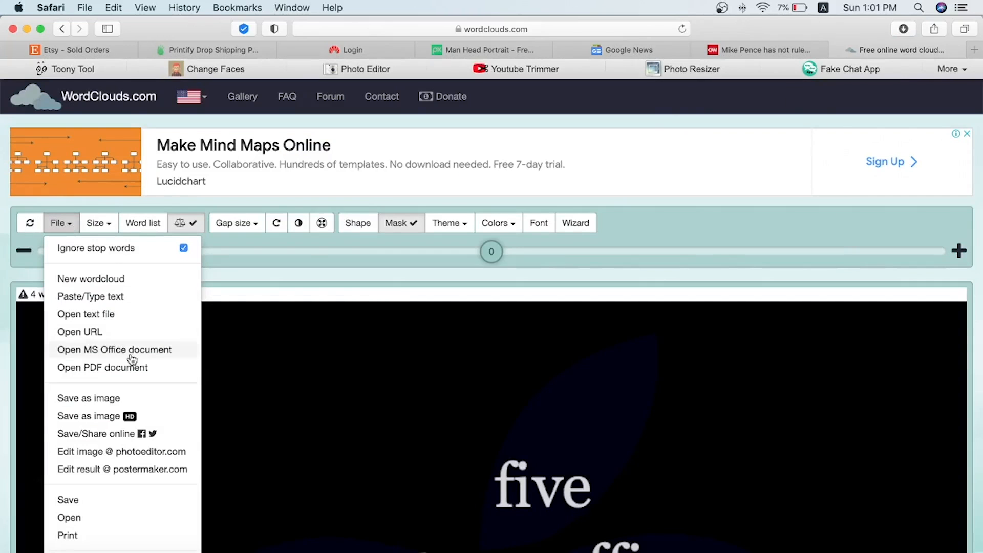
{"action": "left_click", "coordinate": [127, 399]}
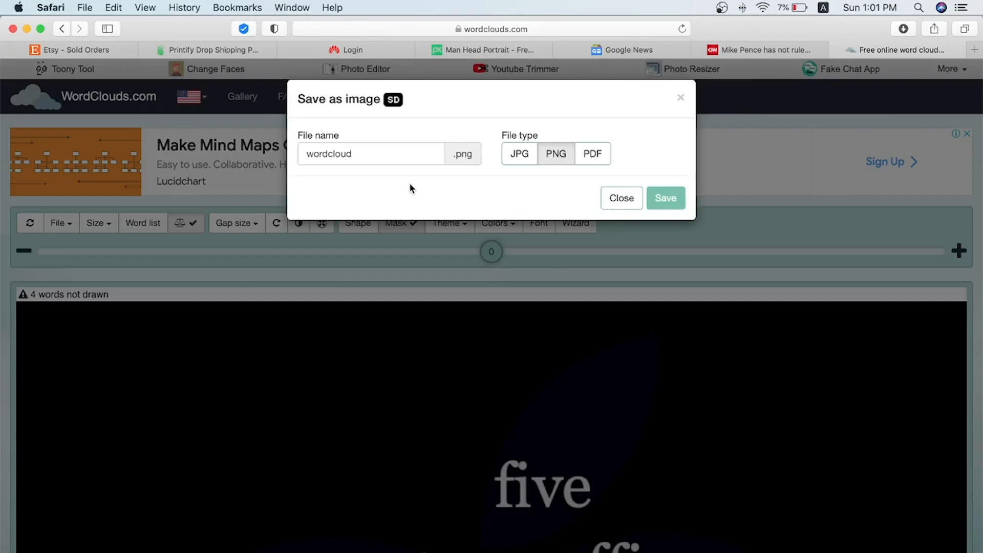
{"action": "left_click", "coordinate": [618, 198]}
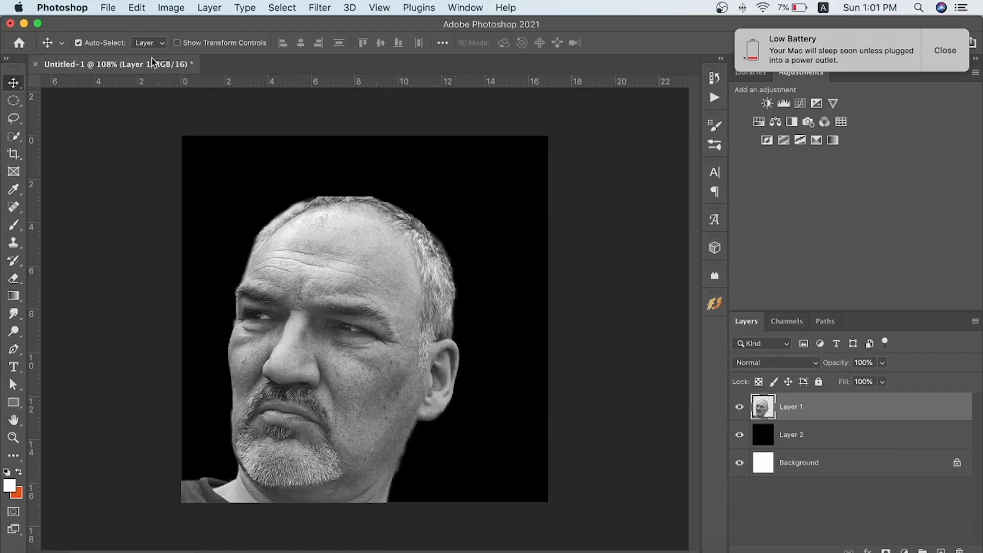
Switch to Photoshop and open wordcloud-2.png from the Downloads folder.
{"action": "left_click", "coordinate": [108, 8]}
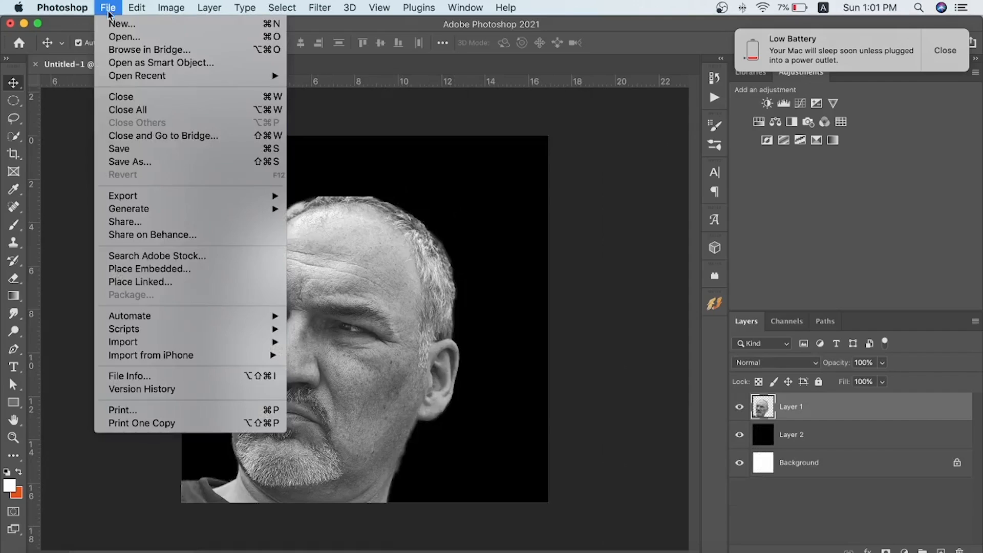
{"action": "left_click", "coordinate": [115, 38]}
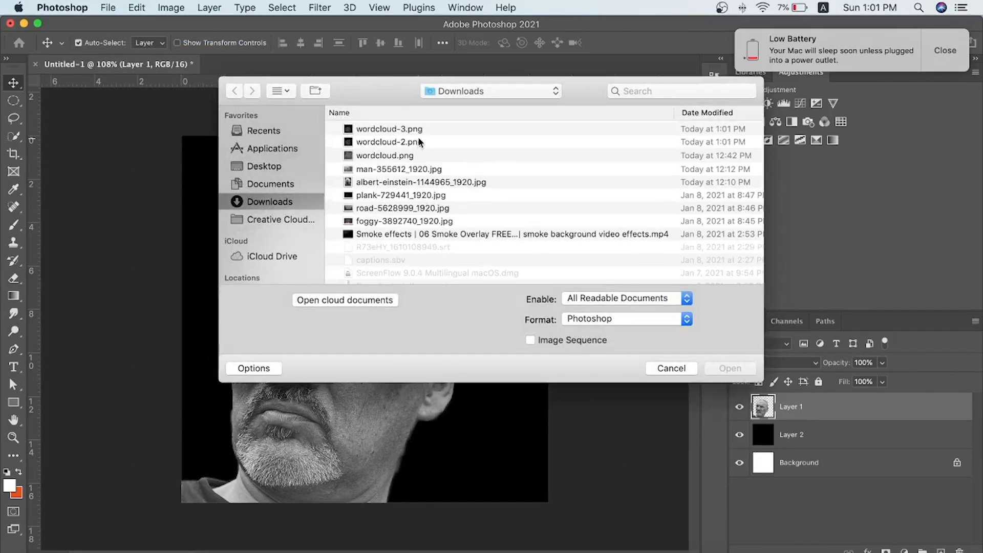
{"action": "left_click", "coordinate": [414, 142]}
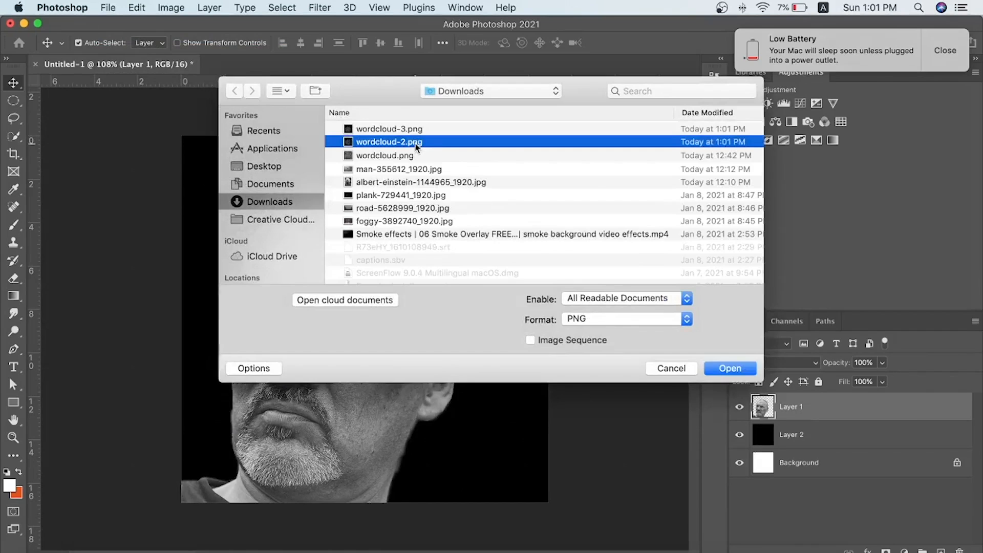
{"action": "left_click", "coordinate": [734, 372]}
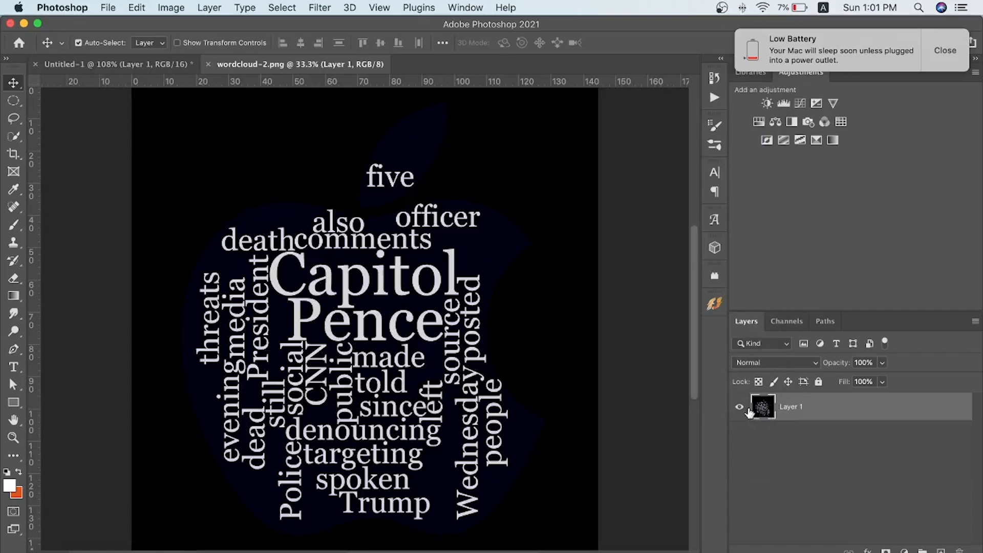
Load the RGB channel as a selection of the words and copy them to a new layer, hiding the original layer.
{"action": "left_click", "coordinate": [786, 321]}
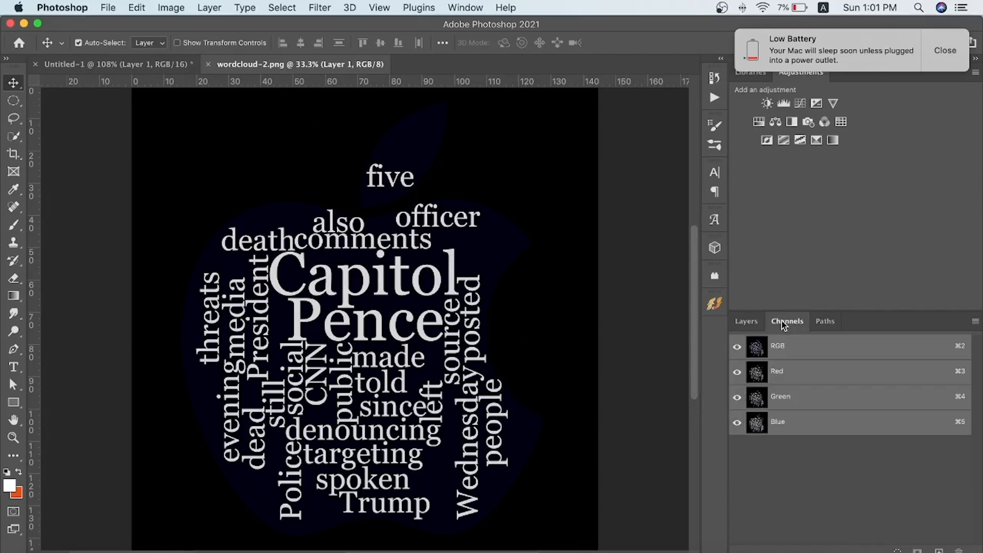
{"action": "left_click", "coordinate": [757, 353], "text": "super"}
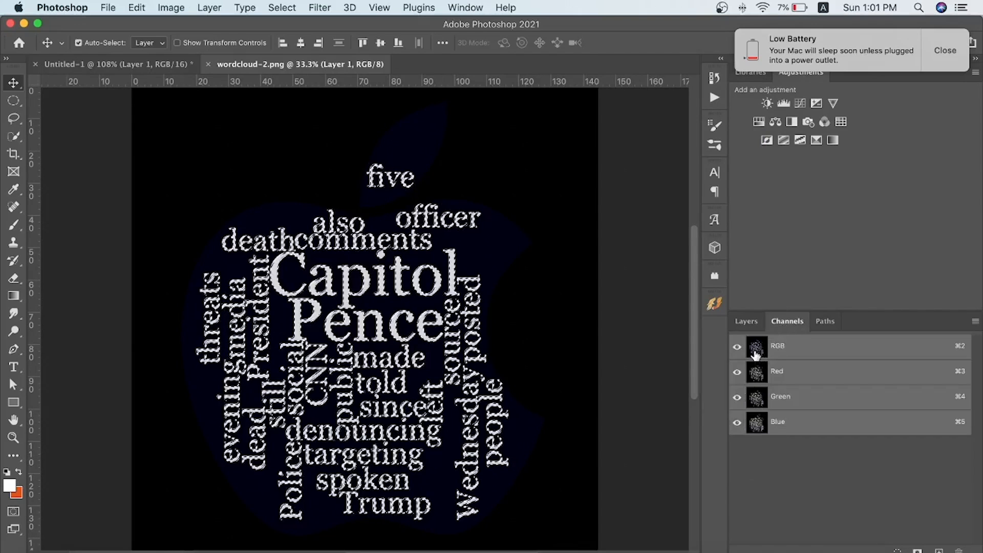
{"action": "left_click", "coordinate": [745, 321]}
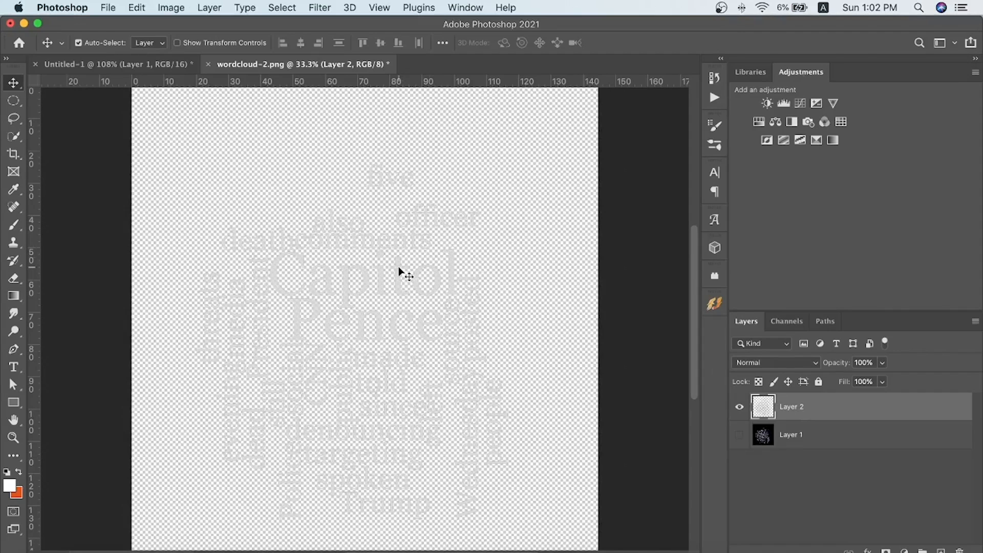
Copy the extracted words layer from wordcloud-2.png into the Untitled-1 portrait document.
{"action": "left_click_drag", "start_coordinate": [398, 270], "coordinate": [258, 125]}
{"action": "left_click_drag", "start_coordinate": [353, 367], "coordinate": [352, 362]}
{"action": "left_click", "coordinate": [581, 231]}
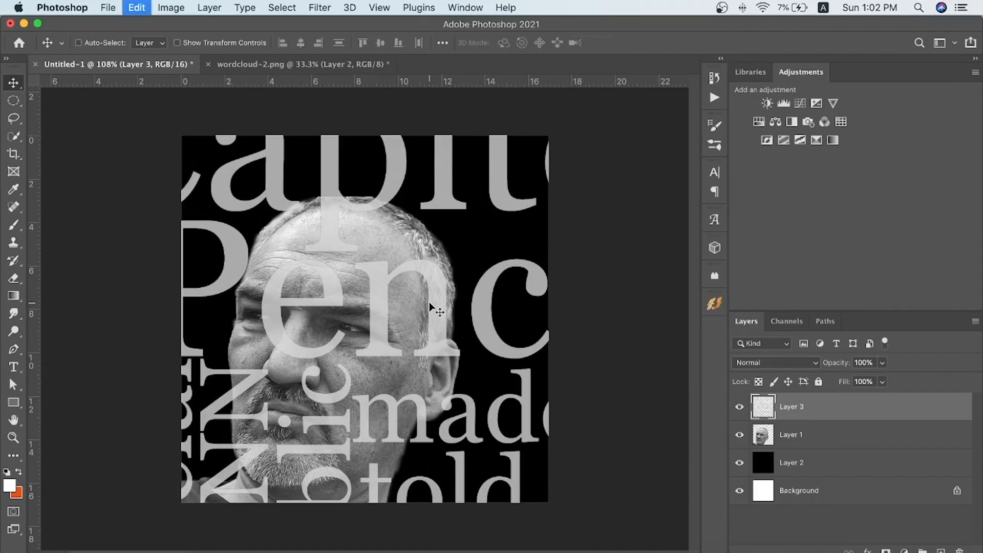
Scale the words layer down proportionally to about 28% with Free Transform and place it over the man's face.
{"action": "key", "text": "super+t"}
{"action": "key", "text": "super+0"}
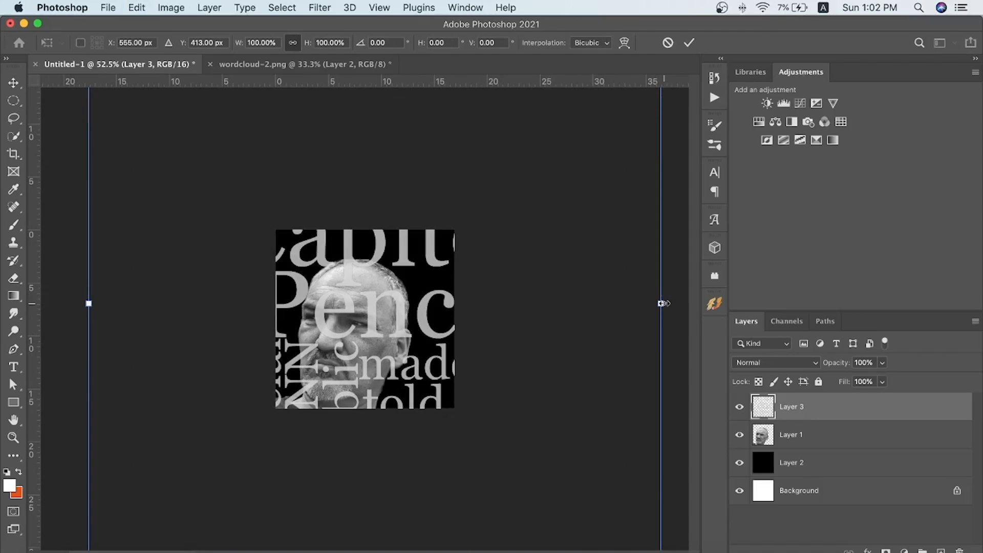
{"action": "left_click_drag", "start_coordinate": [662, 303], "coordinate": [376, 324]}
{"action": "key", "text": "super+z"}
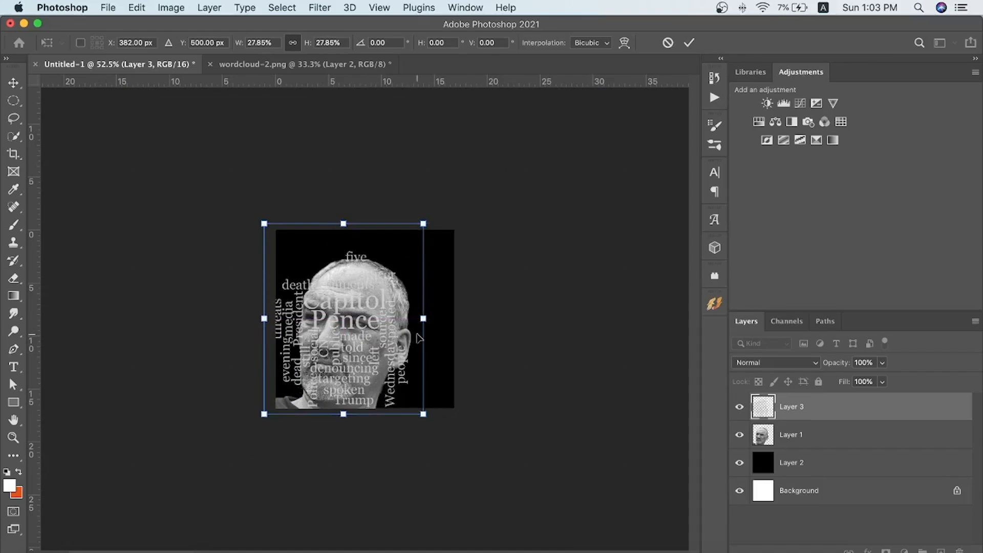
{"action": "scroll", "coordinate": [373, 330], "scroll_direction": "up", "scroll_amount": 5}
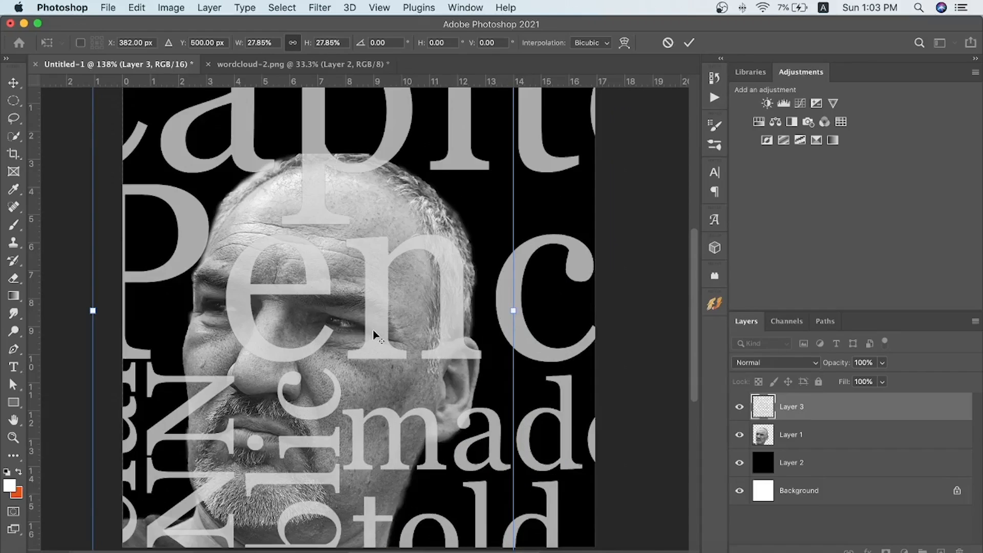
{"action": "scroll", "coordinate": [372, 330], "scroll_direction": "down", "scroll_amount": 3}
{"action": "scroll", "coordinate": [374, 333], "scroll_direction": "down", "scroll_amount": 1}
{"action": "scroll", "coordinate": [374, 333], "scroll_direction": "left", "scroll_amount": 2}
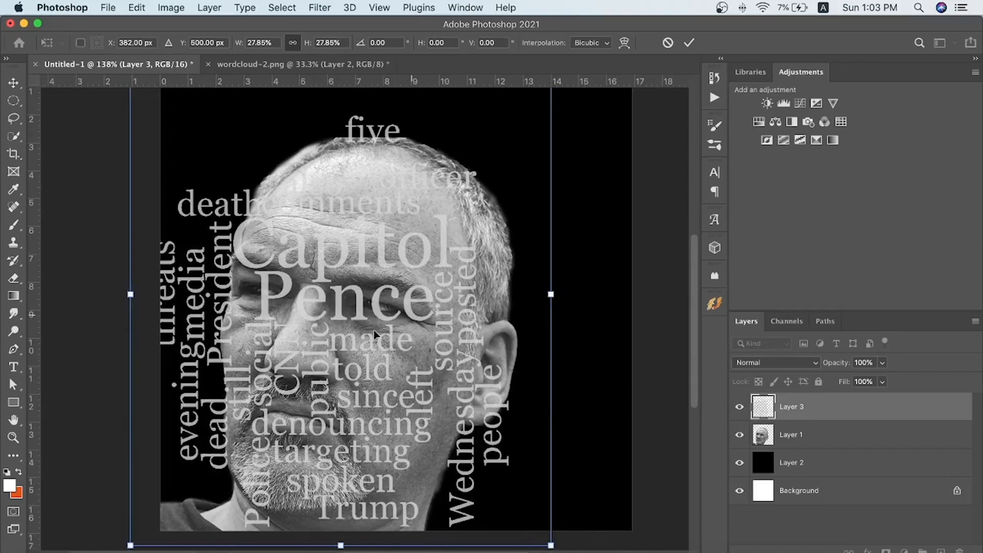
Rename the words layer as "word cloud".
{"action": "double_click", "coordinate": [791, 406]}
{"action": "type", "text": "word cl"}
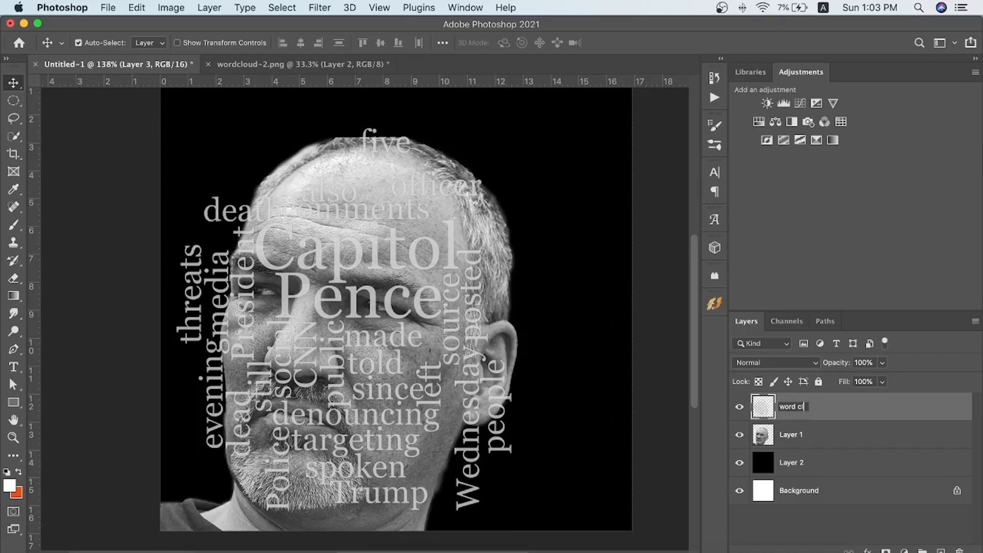
{"action": "type", "text": "oud"}
{"action": "key", "text": "Return"}
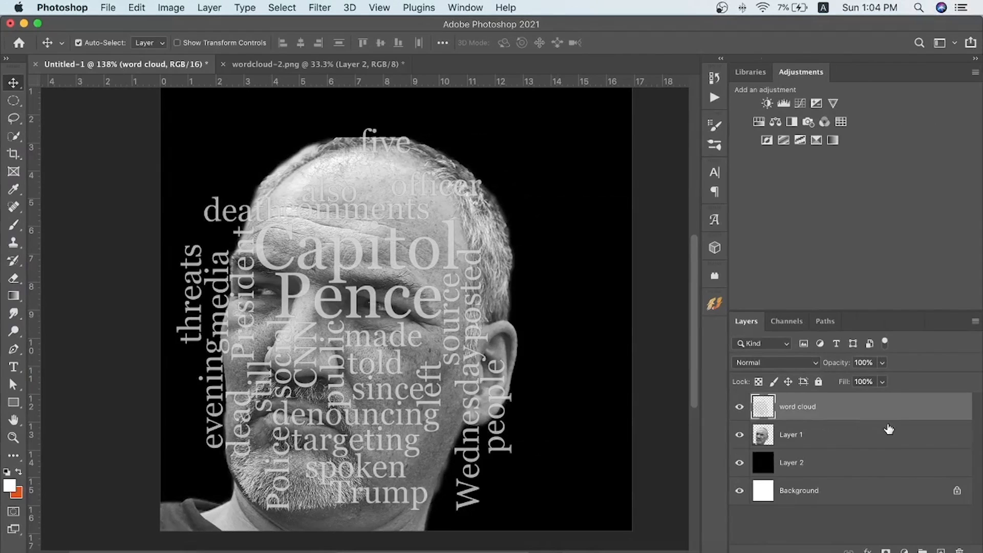
Duplicate the word cloud layer and add a drop shadow to the copy, trying the Screen and Overlay blend modes.
{"action": "key", "text": "super+j"}
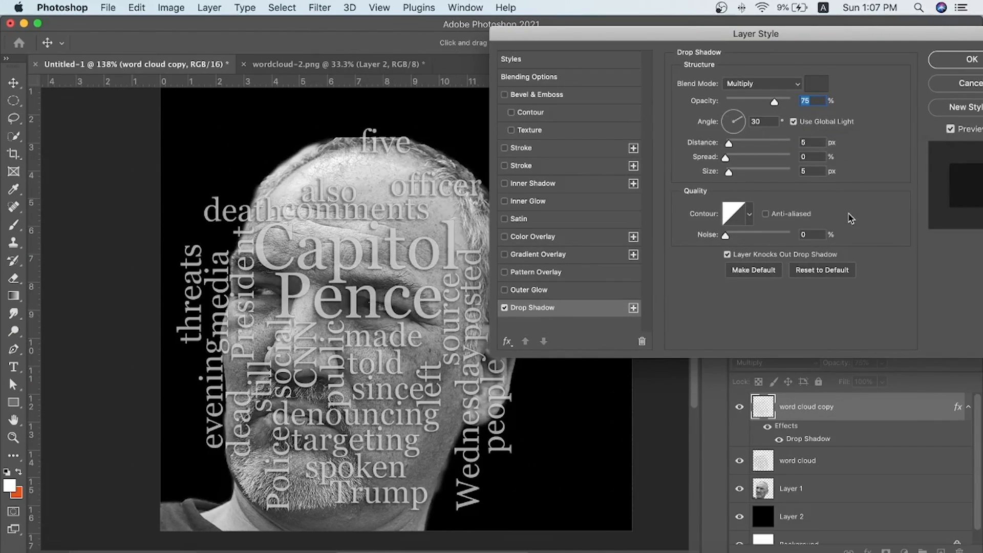
{"action": "left_click", "coordinate": [798, 84]}
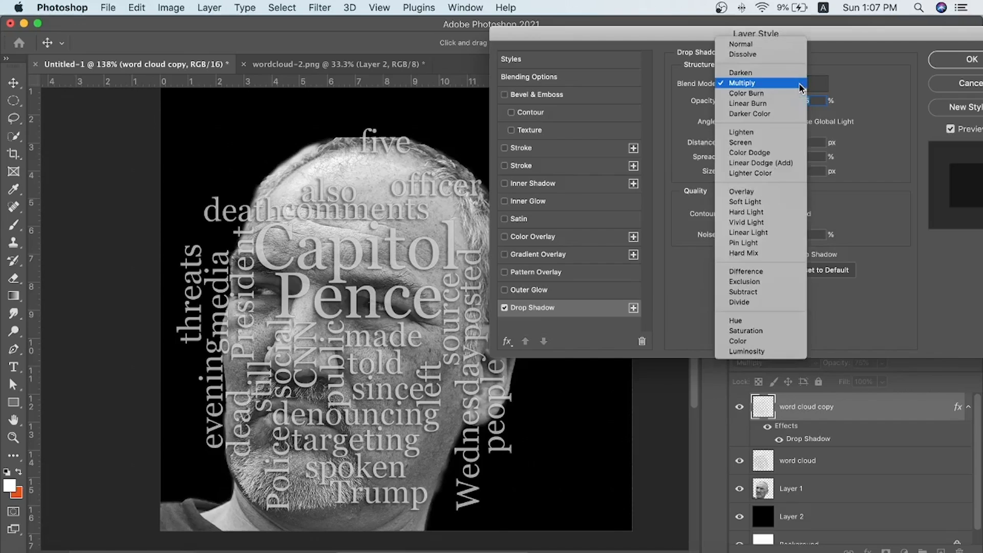
{"action": "left_click", "coordinate": [764, 147]}
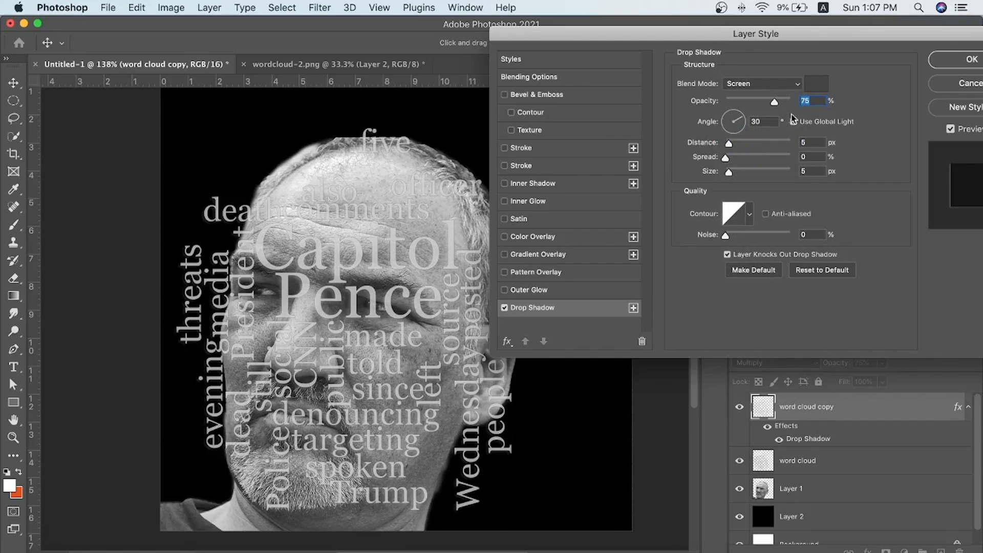
{"action": "left_click", "coordinate": [798, 84]}
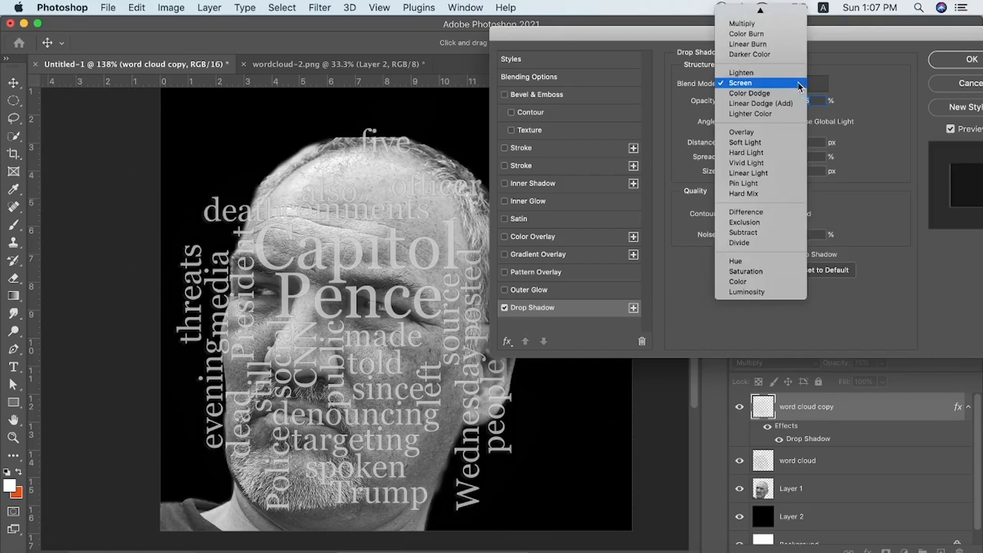
{"action": "left_click", "coordinate": [762, 134]}
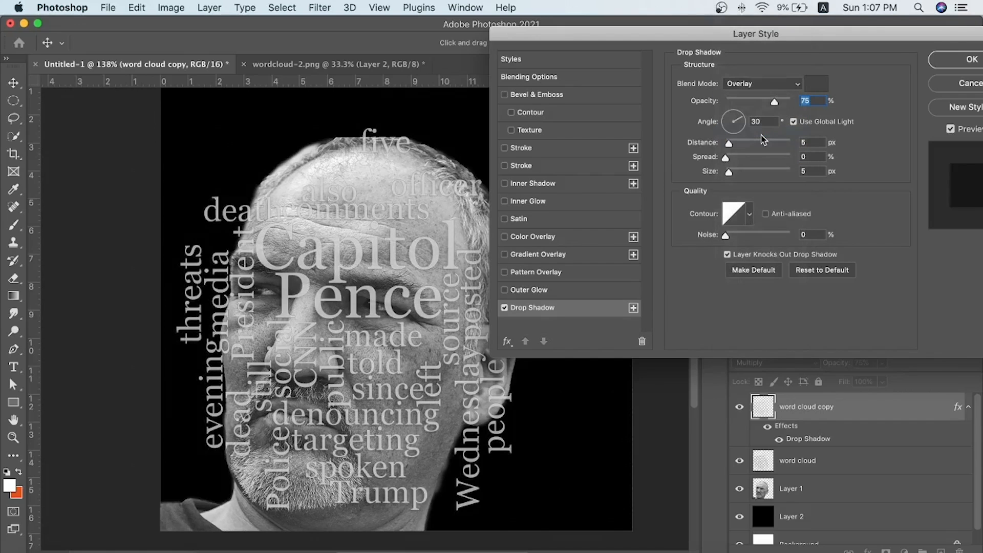
Set the drop shadow's blend mode to Multiply and apply the layer style to the word cloud copy.
{"action": "left_click", "coordinate": [794, 86]}
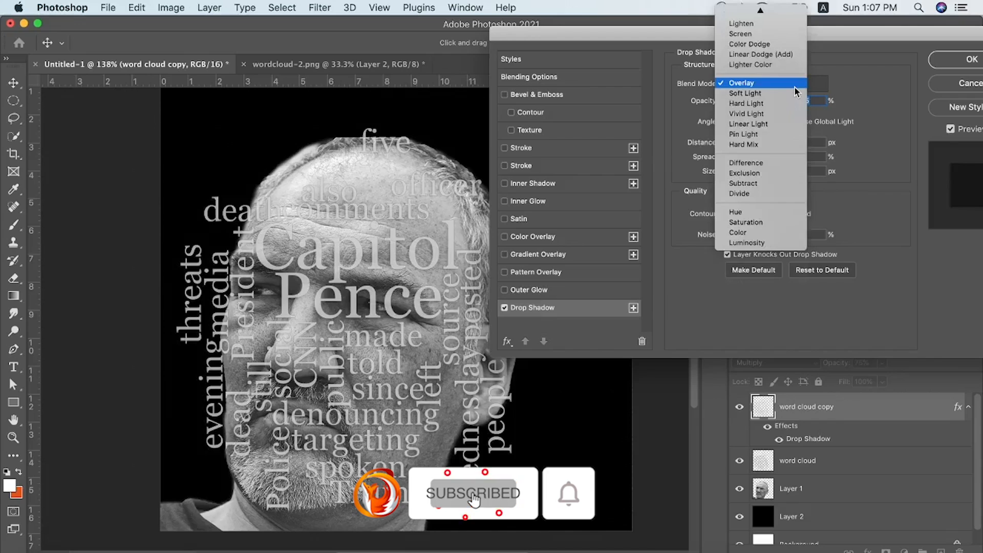
{"action": "scroll", "coordinate": [761, 51], "scroll_direction": "up", "scroll_amount": 3}
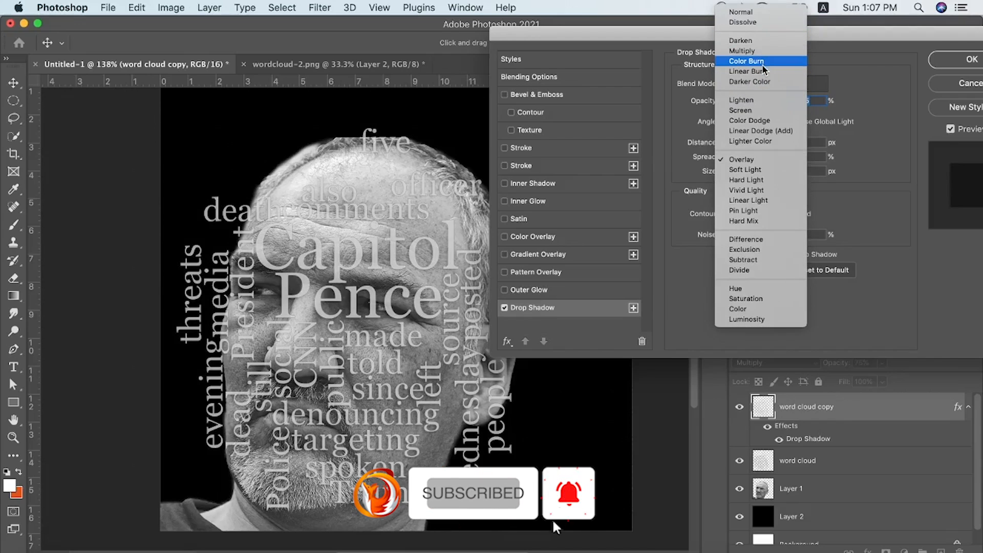
{"action": "left_click", "coordinate": [759, 51]}
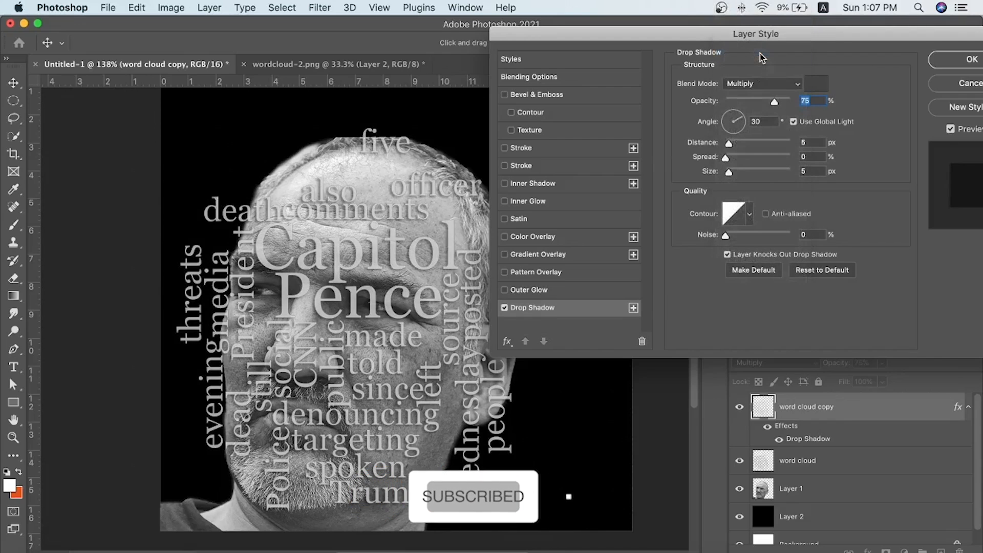
{"action": "left_click", "coordinate": [952, 60]}
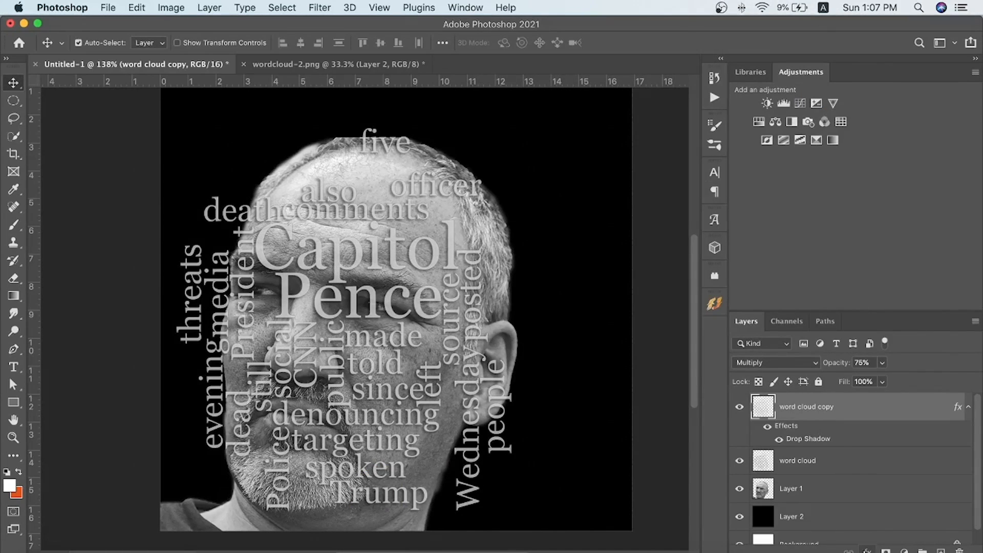
Open the word cloud copy's drop shadow settings and toggle the original word cloud layer's visibility.
{"action": "left_click", "coordinate": [867, 551]}
{"action": "left_click", "coordinate": [905, 403]}
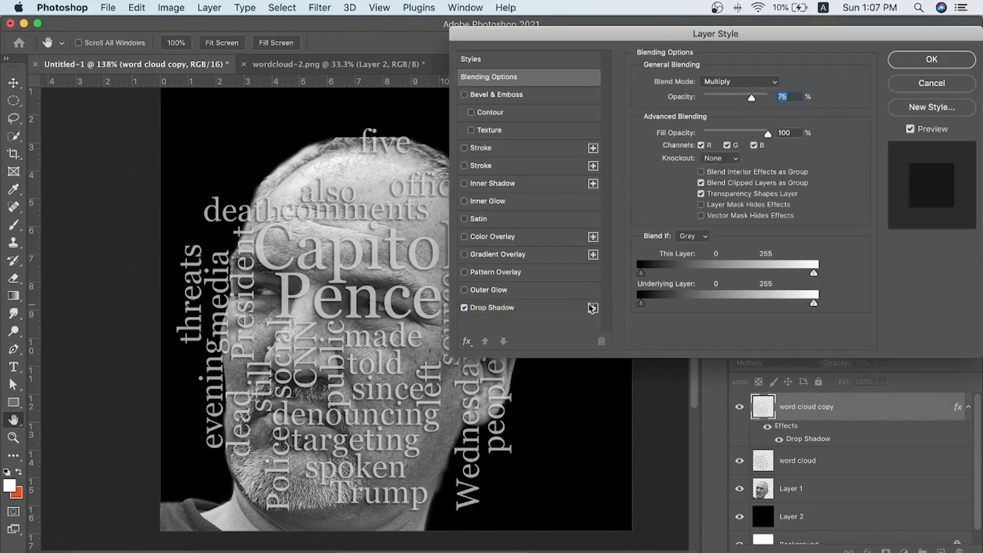
{"action": "left_click", "coordinate": [528, 310]}
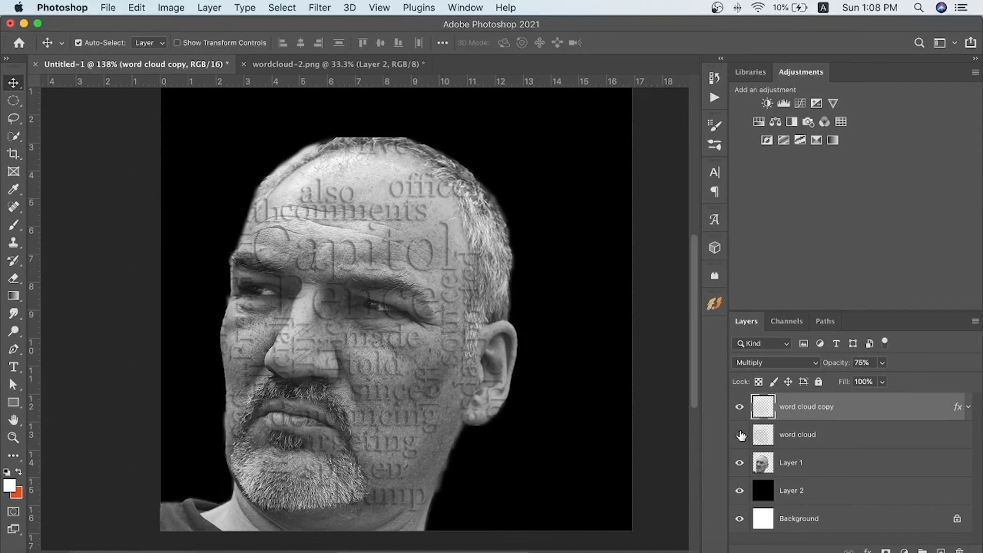
{"action": "left_click", "coordinate": [740, 435]}
{"action": "left_click", "coordinate": [739, 435]}
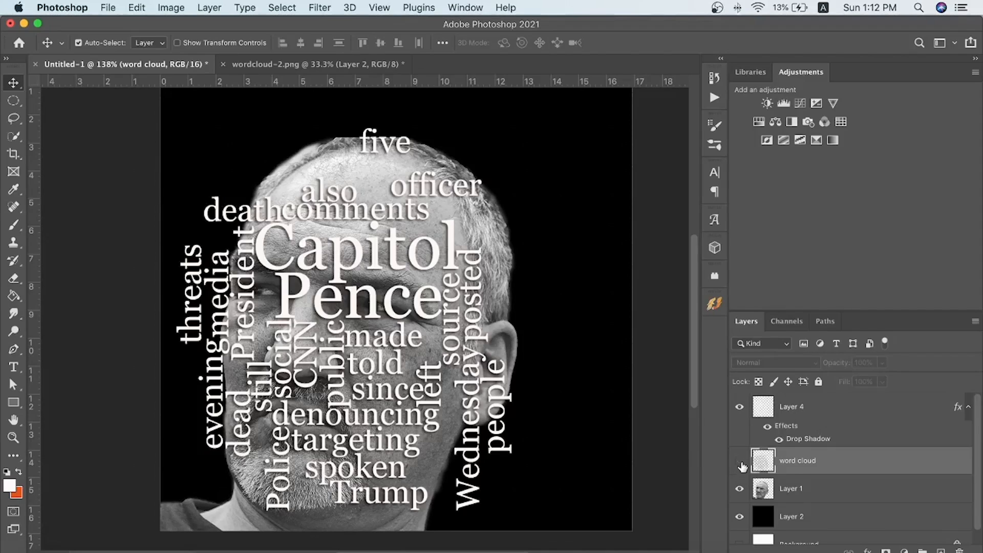
Rename Layer 4 as "word cloud".
{"action": "left_click", "coordinate": [808, 411]}
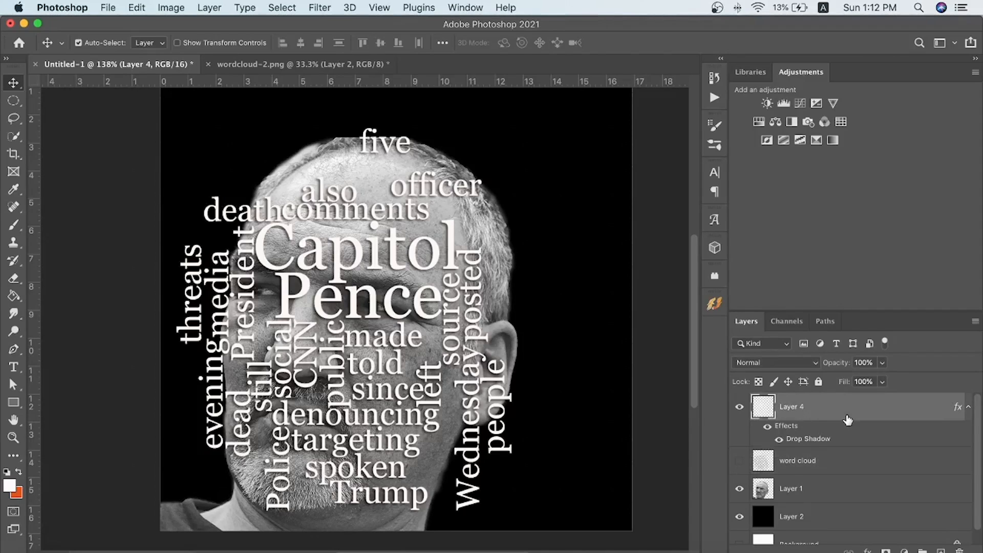
{"action": "key", "text": "super+j"}
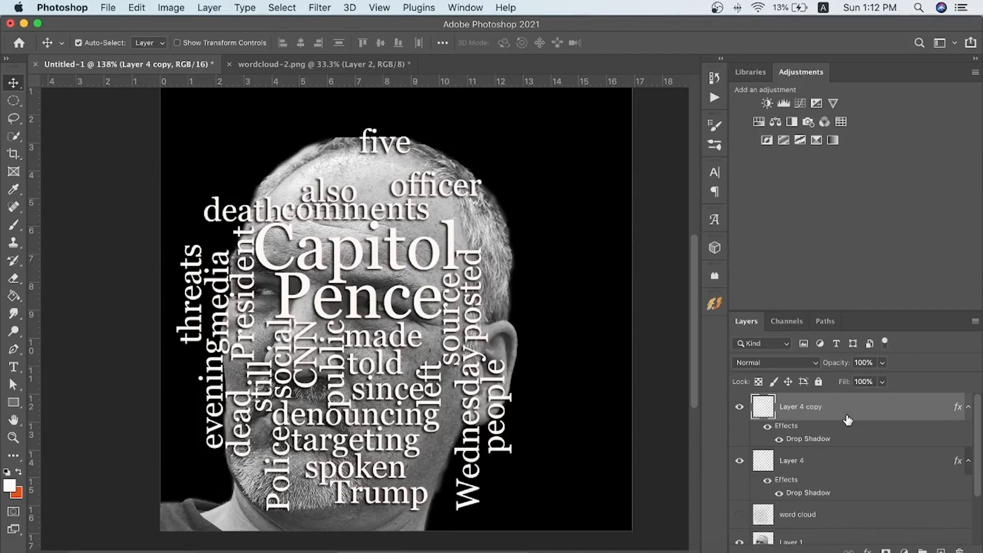
{"action": "key", "text": "super+z"}
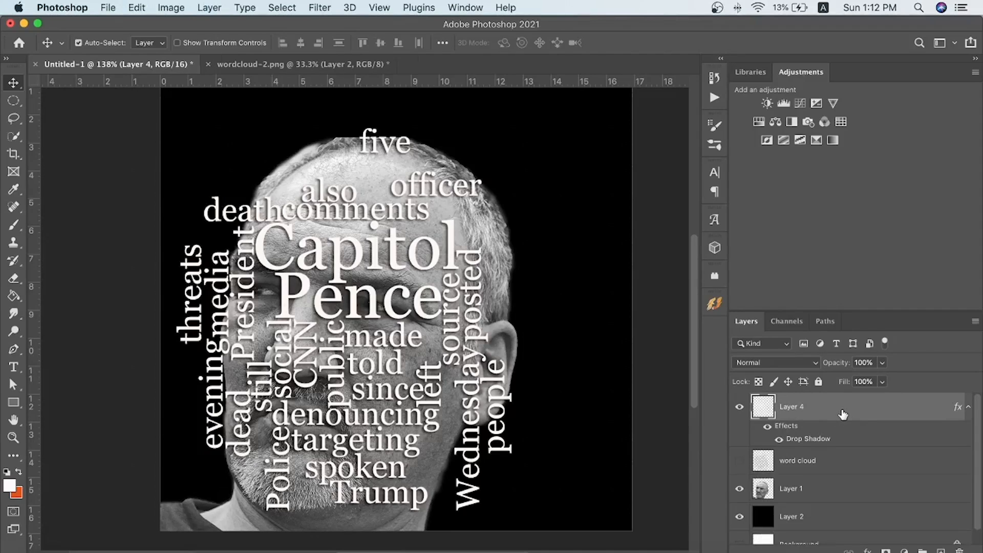
{"action": "double_click", "coordinate": [809, 410]}
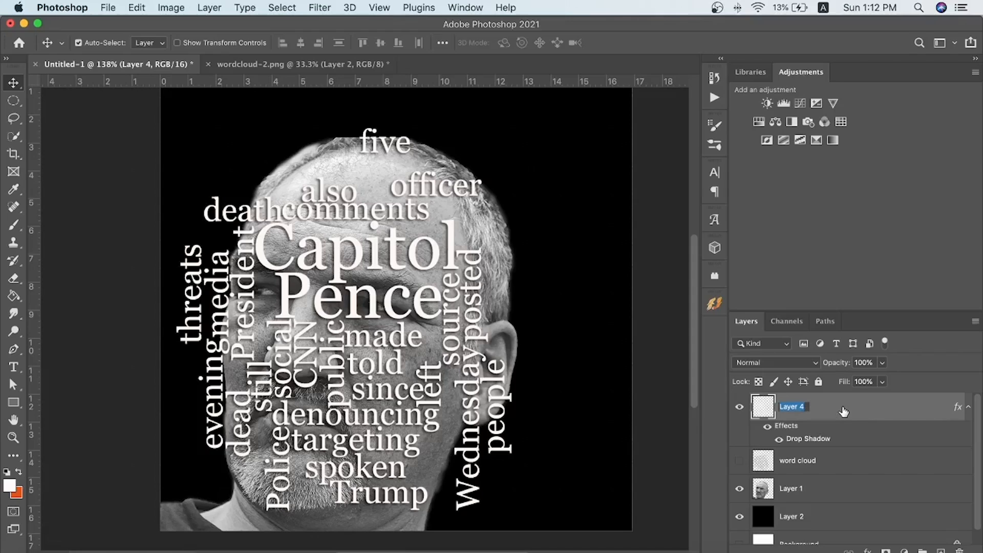
{"action": "type", "text": "word cloud"}
{"action": "key", "text": "Return"}
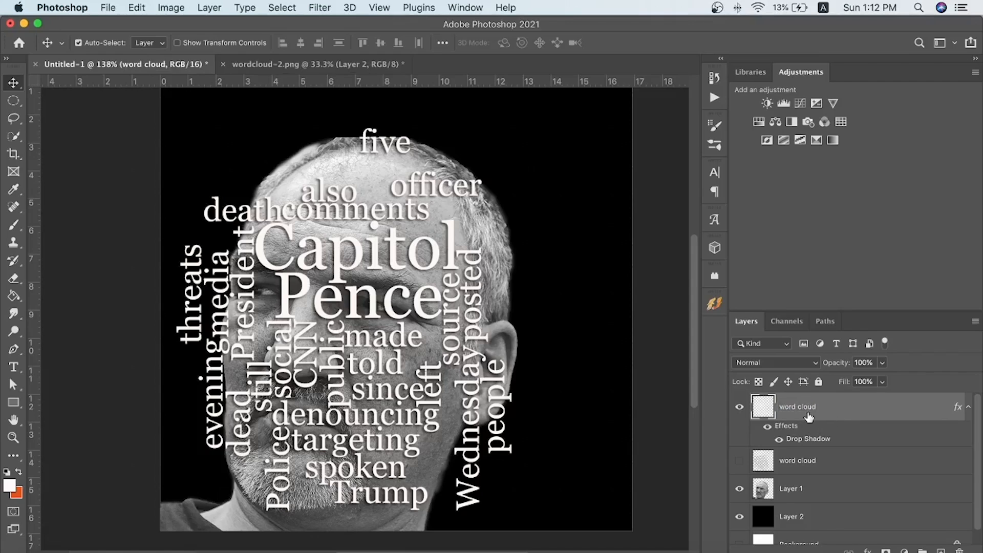
Duplicate the word cloud layer that has the drop shadow and turn off the shadow effect on the layer it was copied from.
{"action": "key", "text": "super+j"}
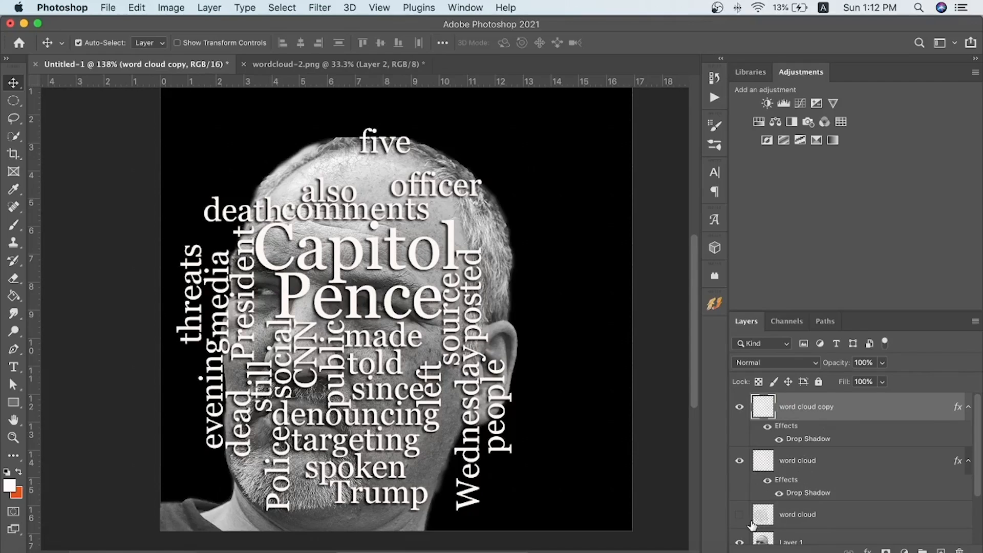
{"action": "left_click", "coordinate": [778, 493]}
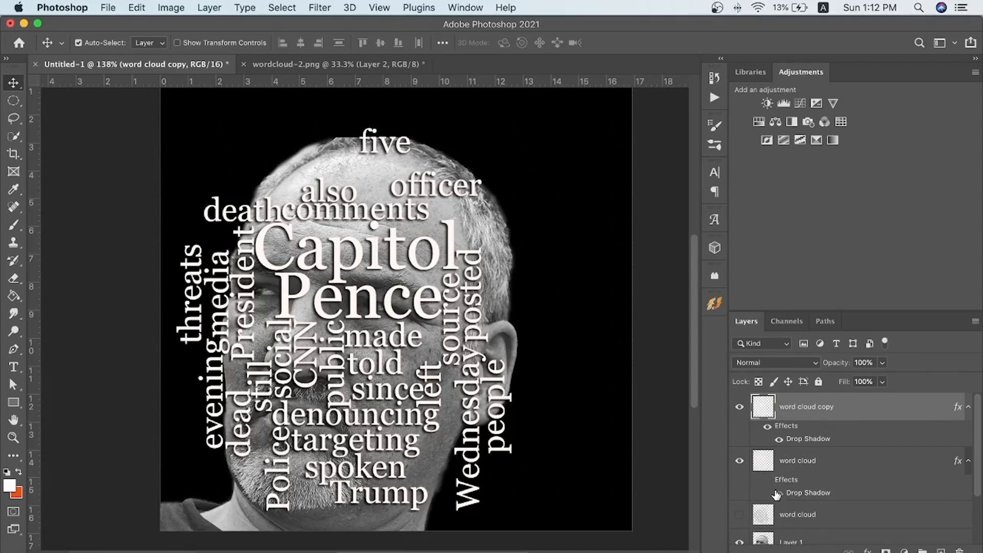
{"action": "double_click", "coordinate": [820, 441]}
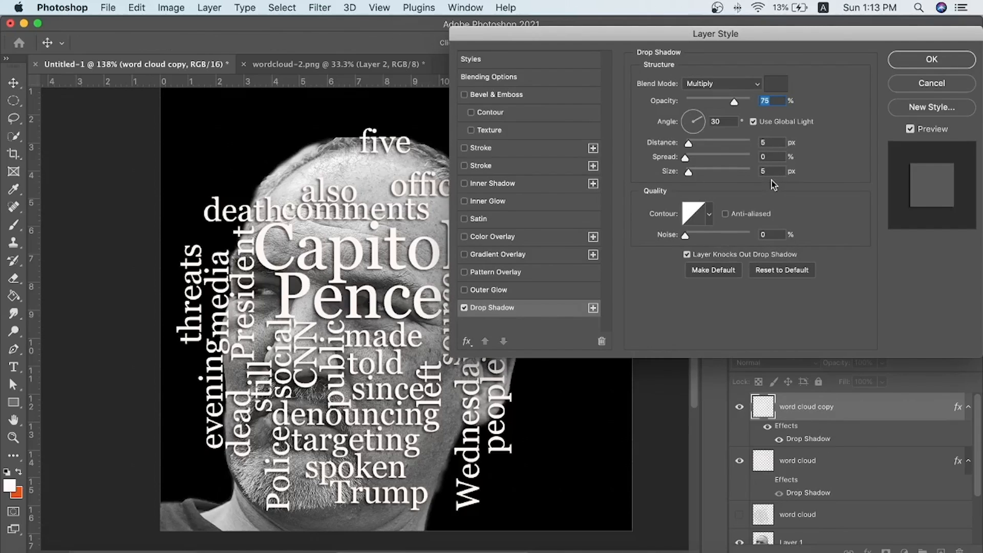
{"action": "left_click", "coordinate": [925, 61]}
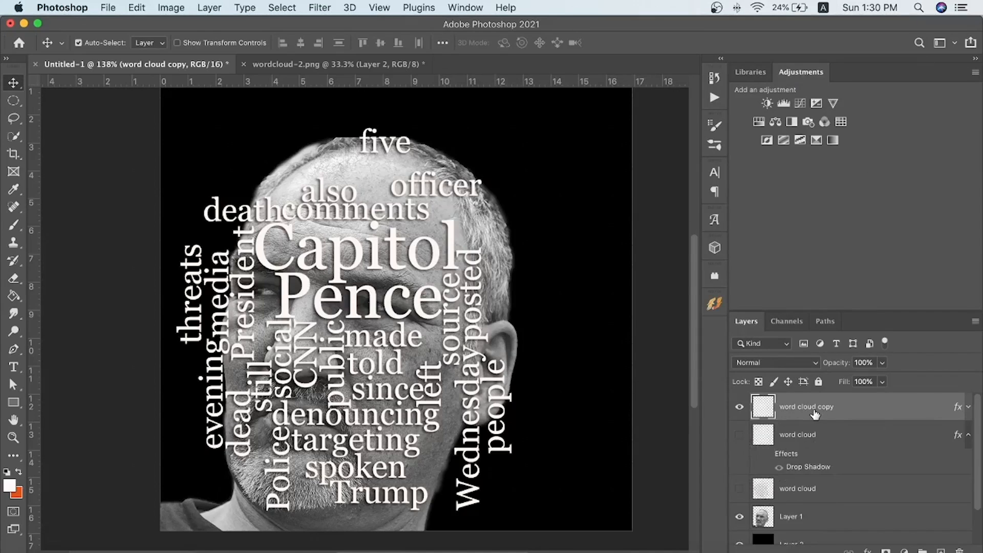
Scale the word cloud copy down to about half its size and place it over the upper-left part of the head.
{"action": "key", "text": "super+t"}
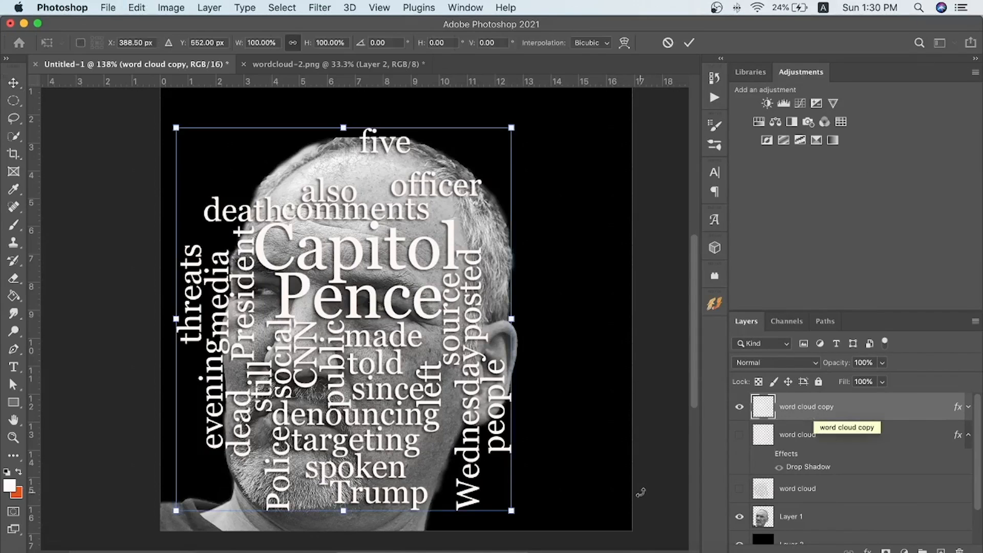
{"action": "left_click_drag", "start_coordinate": [510, 511], "coordinate": [355, 330]}
{"action": "left_click_drag", "start_coordinate": [280, 193], "coordinate": [290, 191]}
{"action": "key", "text": "Return"}
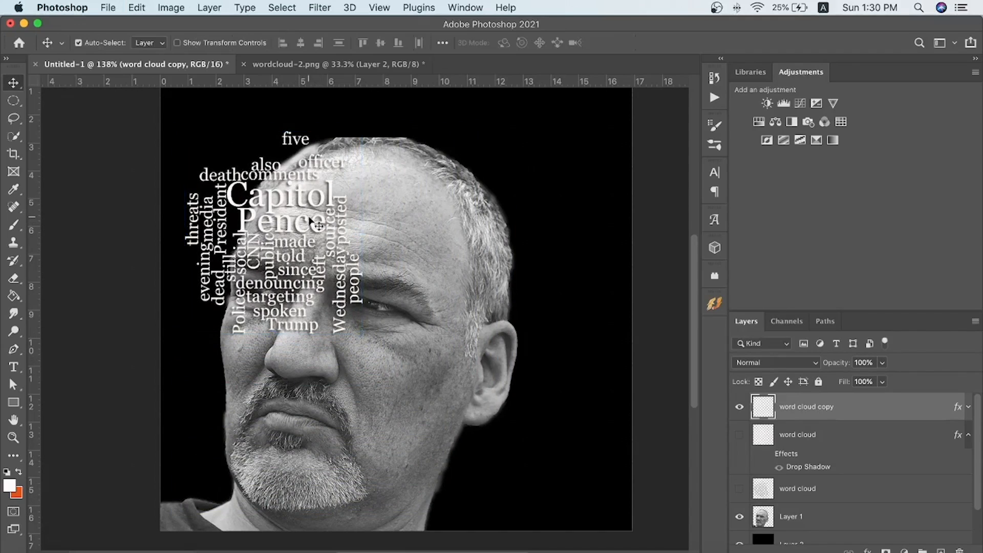
Duplicate the small word cloud onto the right side of the forehead and rotate the duplicate 90°.
{"action": "left_click_drag", "start_coordinate": [458, 222], "coordinate": [458, 222]}
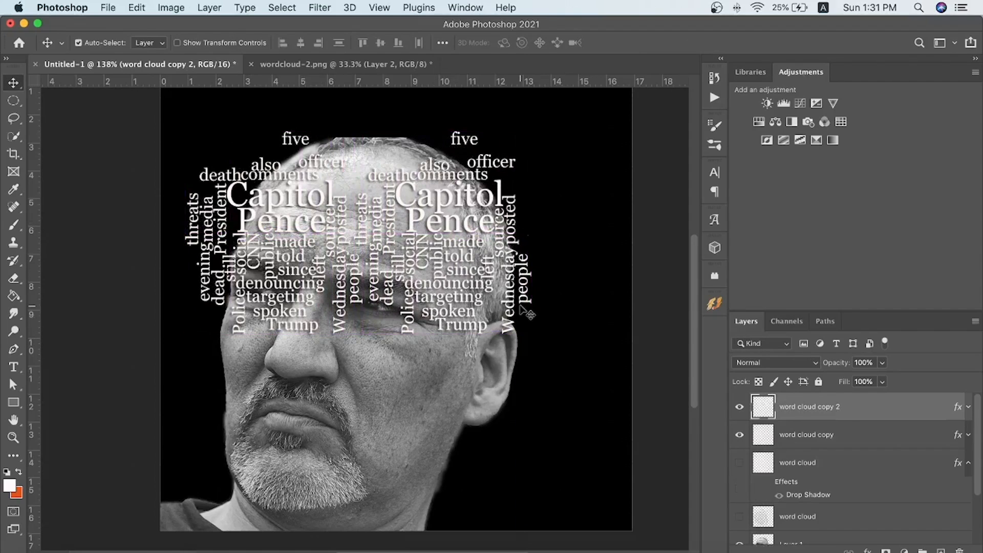
{"action": "key", "text": "ctrl+t"}
{"action": "left_click_drag", "start_coordinate": [578, 359], "coordinate": [395, 277]}
{"action": "left_click_drag", "start_coordinate": [468, 234], "coordinate": [481, 207]}
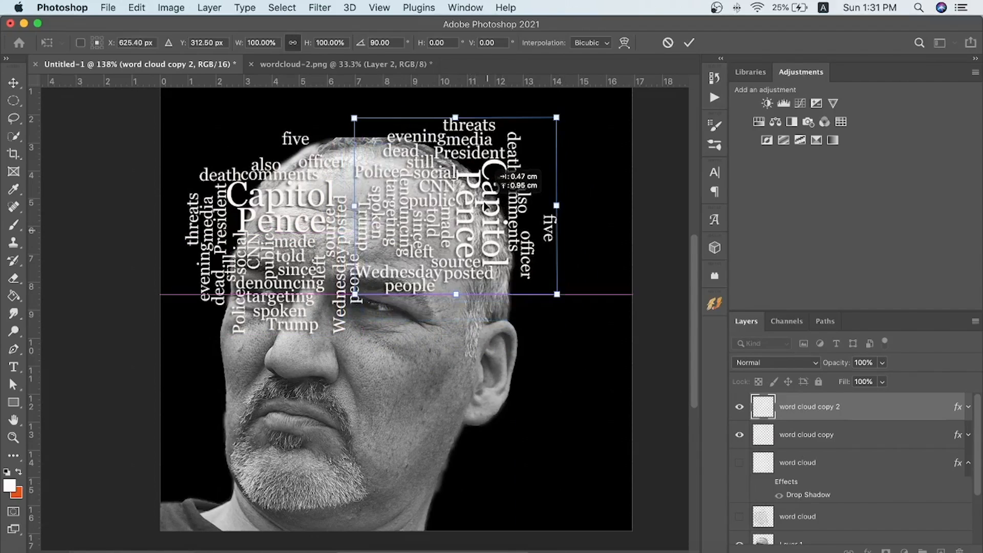
{"action": "left_click_drag", "start_coordinate": [491, 169], "coordinate": [491, 169]}
{"action": "key", "text": "Return"}
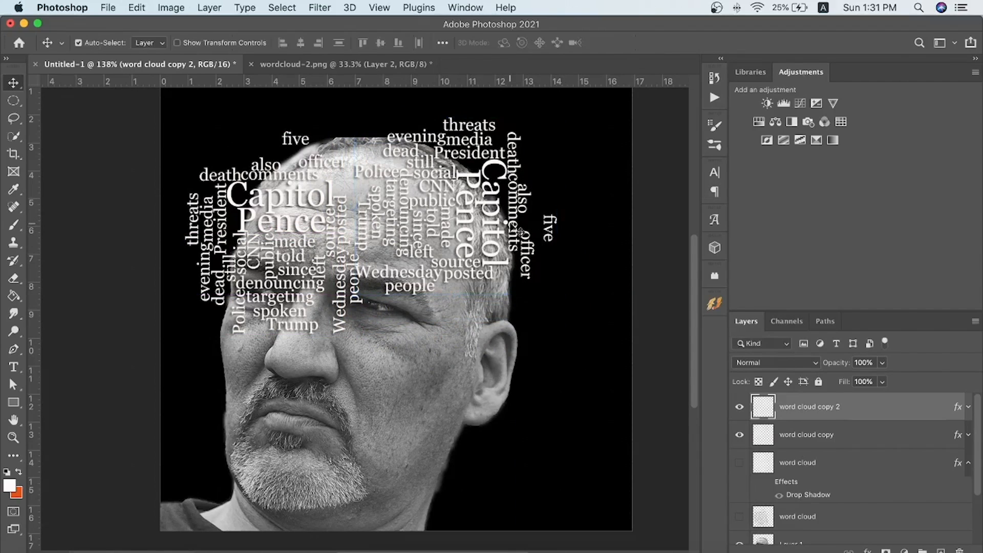
Duplicate the rotated word cloud onto the lower-left face, rotate the duplicate -90°, and shift it down over the mouth and chin.
{"action": "left_click_drag", "start_coordinate": [474, 254], "coordinate": [288, 423]}
{"action": "key", "text": "super+t"}
{"action": "left_click_drag", "start_coordinate": [391, 328], "coordinate": [128, 263]}
{"action": "left_click_drag", "start_coordinate": [306, 389], "coordinate": [298, 376]}
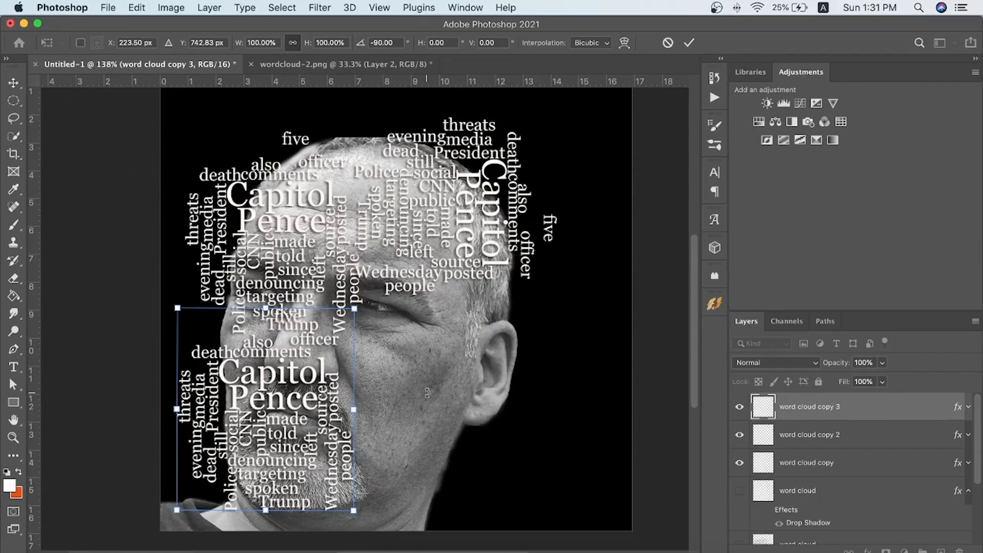
{"action": "key", "text": "Return"}
{"action": "key", "text": "shift+Down"}
{"action": "key", "text": "shift+Down"}
{"action": "key", "text": "shift+Down"}
{"action": "key", "text": "shift+Down"}
{"action": "key", "text": "shift+Down"}
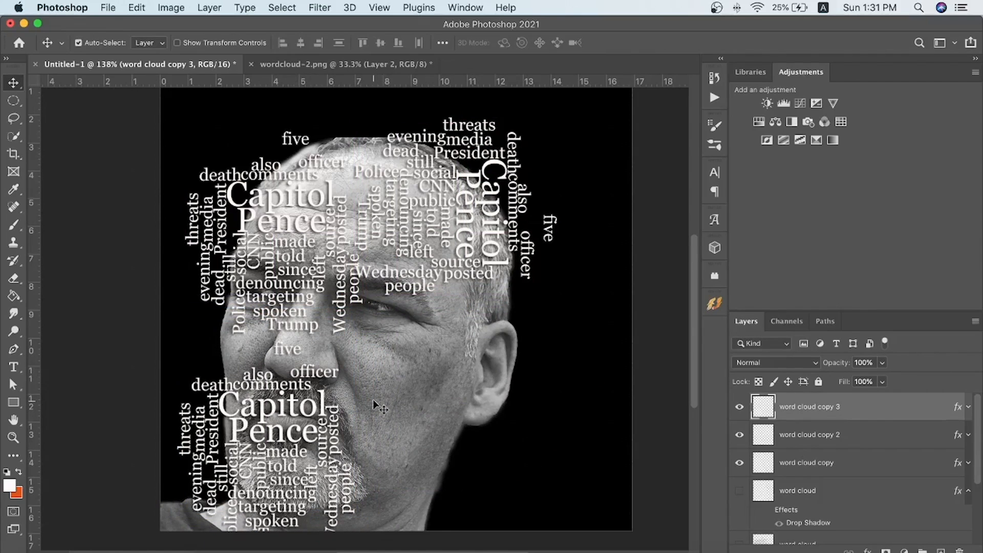
Rotate the lower word cloud 90° clockwise and place it over the lower-left side of the face.
{"action": "left_click_drag", "start_coordinate": [325, 397], "coordinate": [398, 394]}
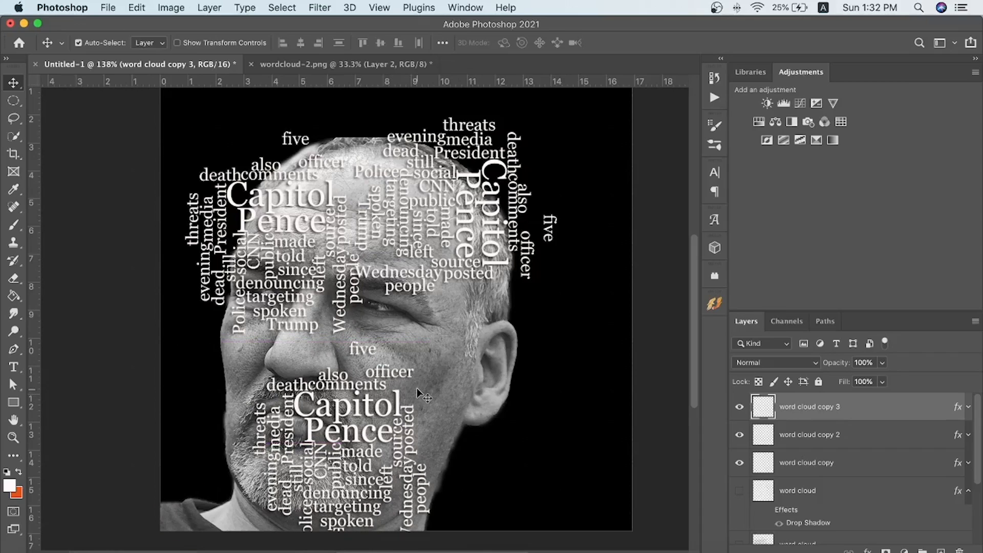
{"action": "key", "text": "ctrl+t"}
{"action": "left_click_drag", "start_coordinate": [440, 333], "coordinate": [450, 542]}
{"action": "key", "text": "Return"}
{"action": "left_click_drag", "start_coordinate": [374, 402], "coordinate": [296, 383]}
Duplicate the upper-left word cloud and place the duplicate over the man's right-hand cheek and ear.
{"action": "left_click", "coordinate": [313, 203]}
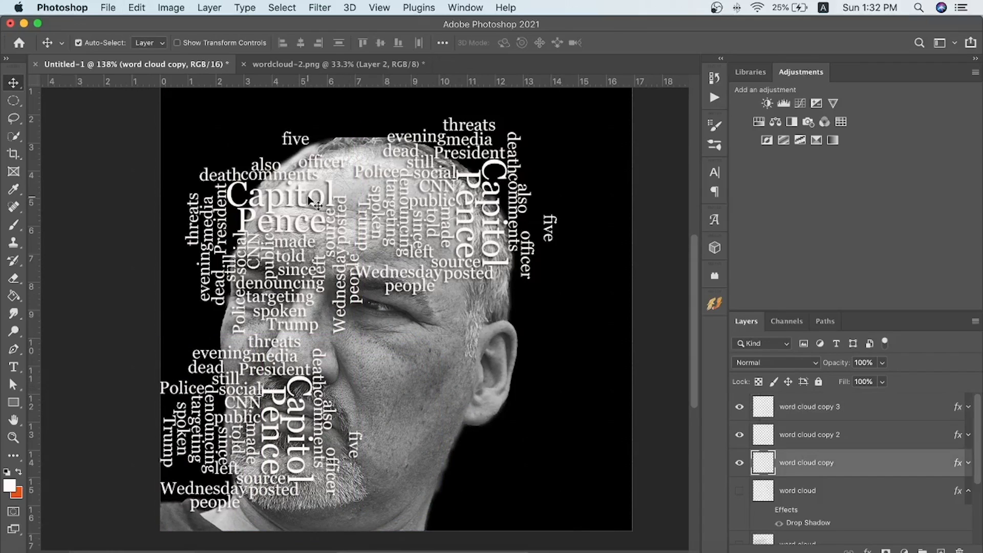
{"action": "left_click_drag", "start_coordinate": [310, 202], "coordinate": [462, 331]}
{"action": "key", "text": "super+z"}
{"action": "left_click", "coordinate": [458, 340]}
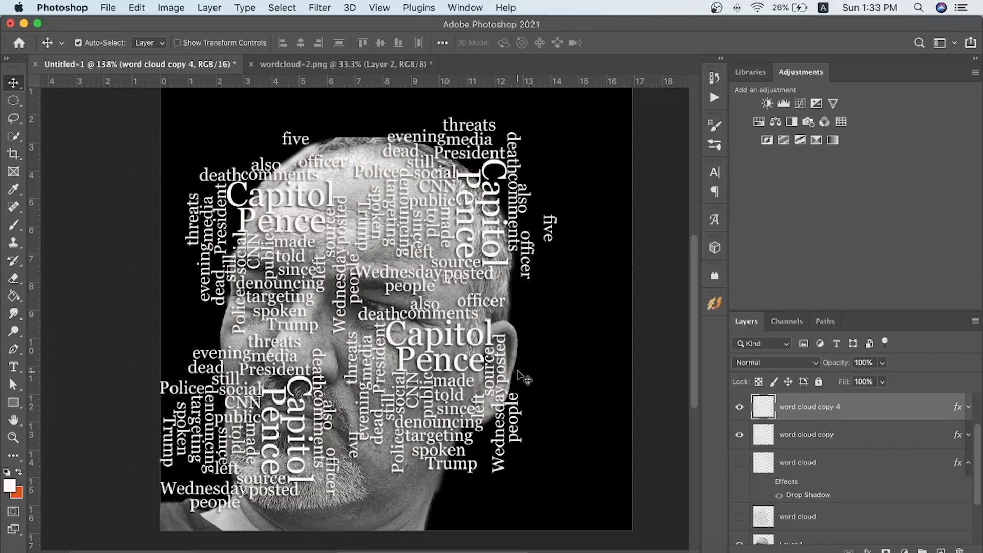
Try a smaller size for the word cloud on the right-hand cheek and shift it up and left.
{"action": "key", "text": "super+t"}
{"action": "left_click_drag", "start_coordinate": [434, 270], "coordinate": [434, 306]}
{"action": "key", "text": "Return"}
{"action": "left_click_drag", "start_coordinate": [471, 364], "coordinate": [446, 339]}
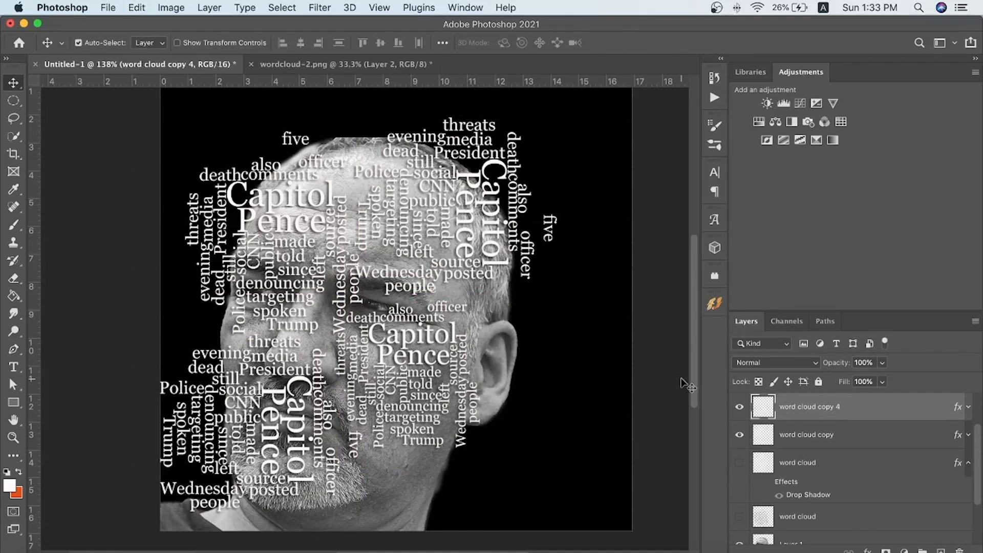
{"action": "key", "text": "super+z"}
{"action": "key", "text": "super+z"}
Select the four visible word cloud copy layers and scale them down slightly together with Free Transform.
{"action": "scroll", "coordinate": [870, 434], "scroll_direction": "down", "scroll_amount": 2}
{"action": "scroll", "coordinate": [867, 437], "scroll_direction": "up", "scroll_amount": 4}
{"action": "left_click", "coordinate": [853, 491], "text": "shift"}
{"action": "left_click", "coordinate": [862, 408], "text": "shift"}
{"action": "key", "text": "super+t"}
{"action": "left_click_drag", "start_coordinate": [358, 113], "coordinate": [357, 176]}
{"action": "key", "text": "Return"}
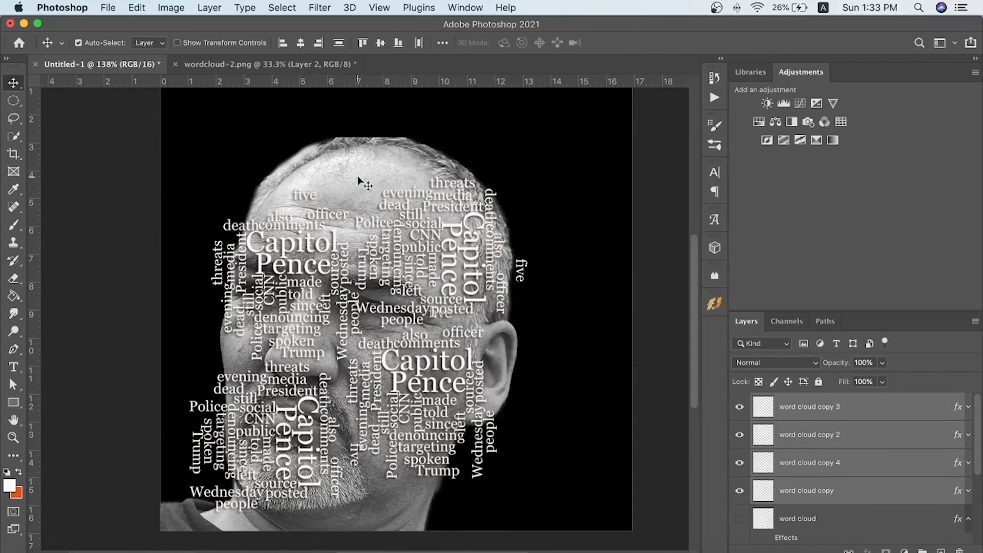
Move the four word clouds up one by one so they cover the forehead, nose and cheeks.
{"action": "left_click", "coordinate": [314, 243]}
{"action": "left_click_drag", "start_coordinate": [334, 246], "coordinate": [335, 184]}
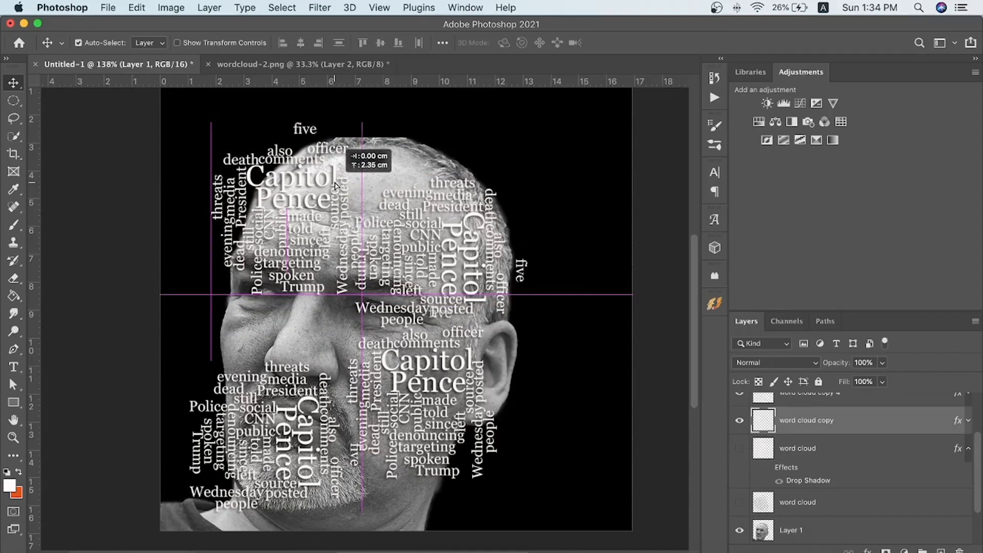
{"action": "left_click_drag", "start_coordinate": [464, 228], "coordinate": [470, 184]}
{"action": "left_click_drag", "start_coordinate": [311, 400], "coordinate": [312, 334]}
{"action": "left_click_drag", "start_coordinate": [430, 371], "coordinate": [425, 338]}
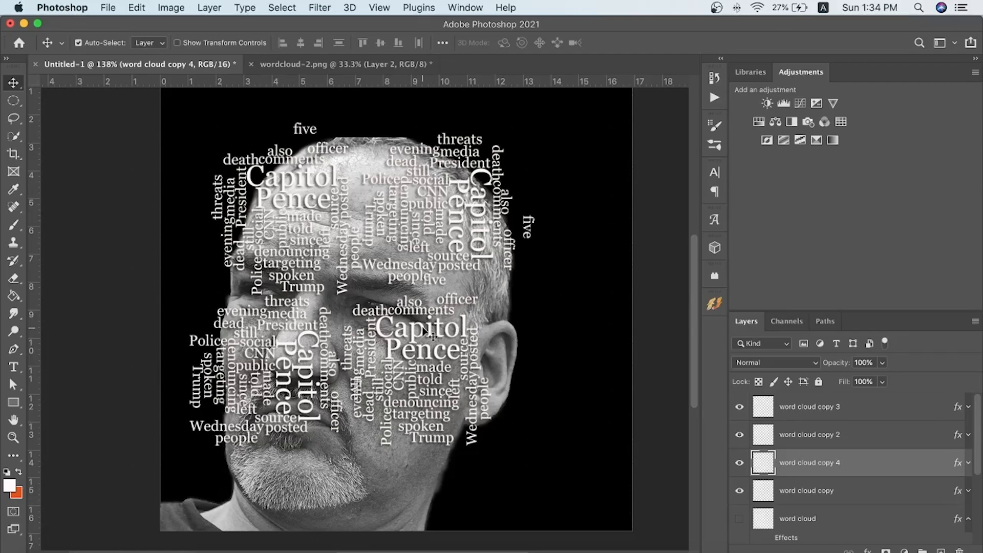
Duplicate the cheek word cloud onto the chin and the rotated left-face cloud onto the lower-right jaw, adjusting the clouds' positions to close gaps.
{"action": "left_click_drag", "start_coordinate": [423, 334], "coordinate": [291, 475]}
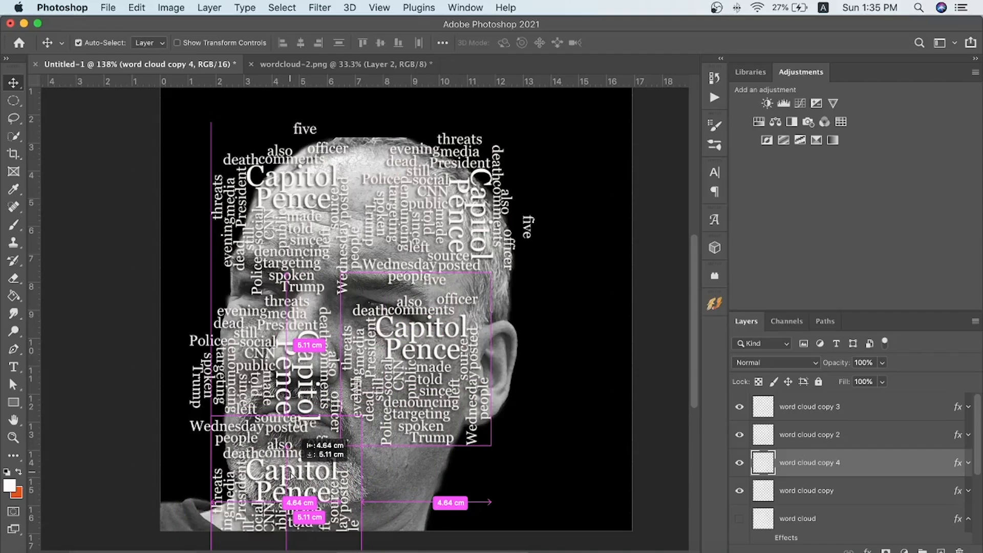
{"action": "left_click", "coordinate": [305, 369]}
{"action": "left_click_drag", "start_coordinate": [305, 369], "coordinate": [464, 496]}
{"action": "left_click", "coordinate": [418, 326]}
{"action": "left_click_drag", "start_coordinate": [419, 326], "coordinate": [410, 309]}
{"action": "left_click_drag", "start_coordinate": [475, 490], "coordinate": [464, 446]}
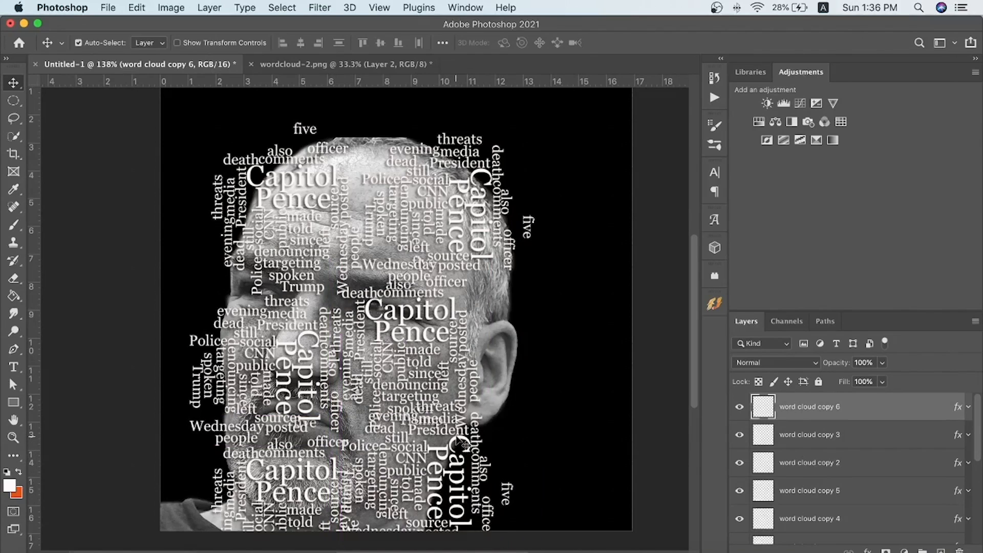
Duplicate the rotated left-face word cloud beside the ear, rotate the duplicate upright, and place it over the ear.
{"action": "left_click", "coordinate": [315, 339]}
{"action": "scroll", "coordinate": [314, 338], "scroll_direction": "down", "scroll_amount": 4}
{"action": "scroll", "coordinate": [315, 339], "scroll_direction": "up", "scroll_amount": 10}
{"action": "scroll", "coordinate": [316, 341], "scroll_direction": "down", "scroll_amount": 4}
{"action": "scroll", "coordinate": [315, 357], "scroll_direction": "down", "scroll_amount": 3}
{"action": "left_click_drag", "start_coordinate": [311, 297], "coordinate": [663, 233], "text": "alt"}
{"action": "key", "text": "super+t"}
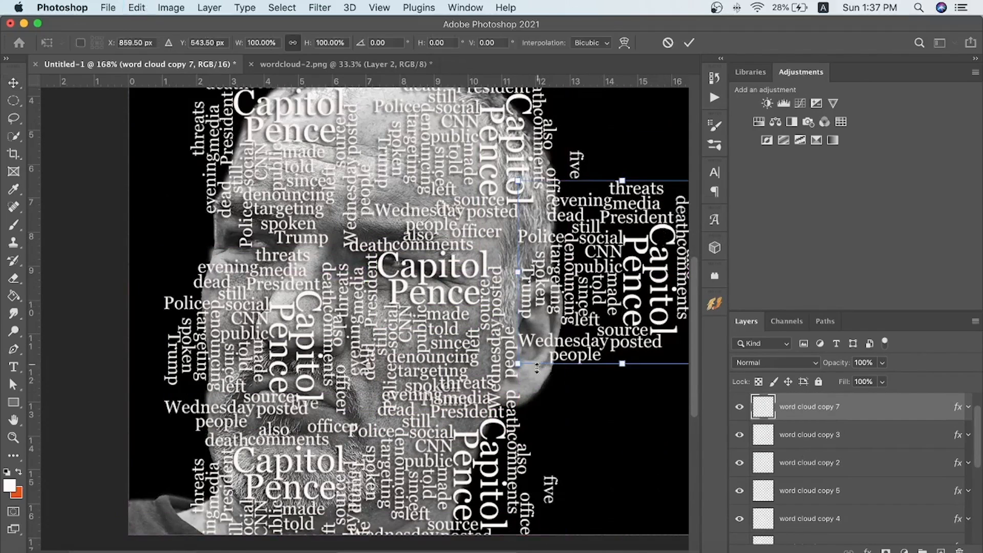
{"action": "left_click_drag", "start_coordinate": [512, 368], "coordinate": [216, 435]}
{"action": "scroll", "coordinate": [216, 435], "scroll_direction": "left", "scroll_amount": 10}
{"action": "left_click_drag", "start_coordinate": [470, 237], "coordinate": [426, 248]}
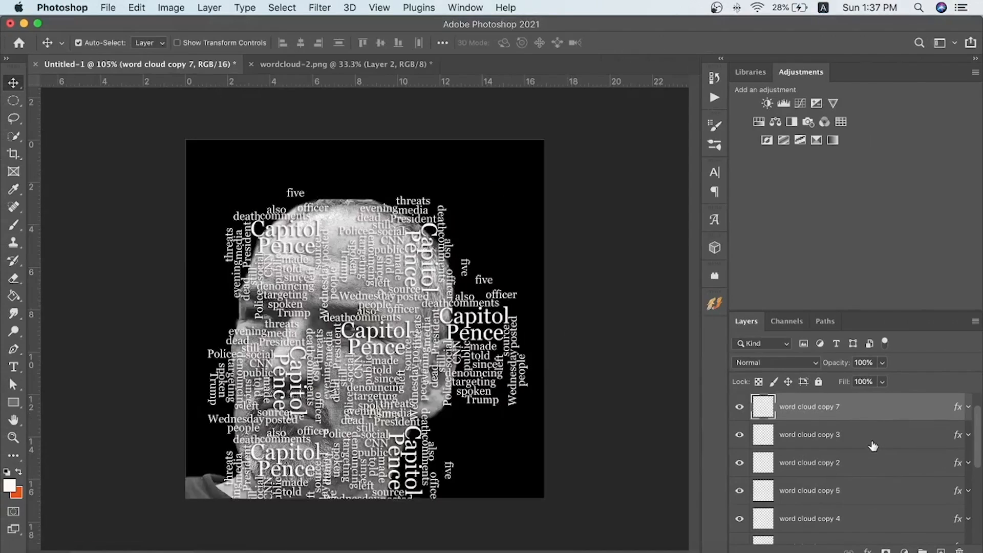
Group all the visible word cloud copy layers and duplicate the group.
{"action": "scroll", "coordinate": [873, 445], "scroll_direction": "down", "scroll_amount": 3}
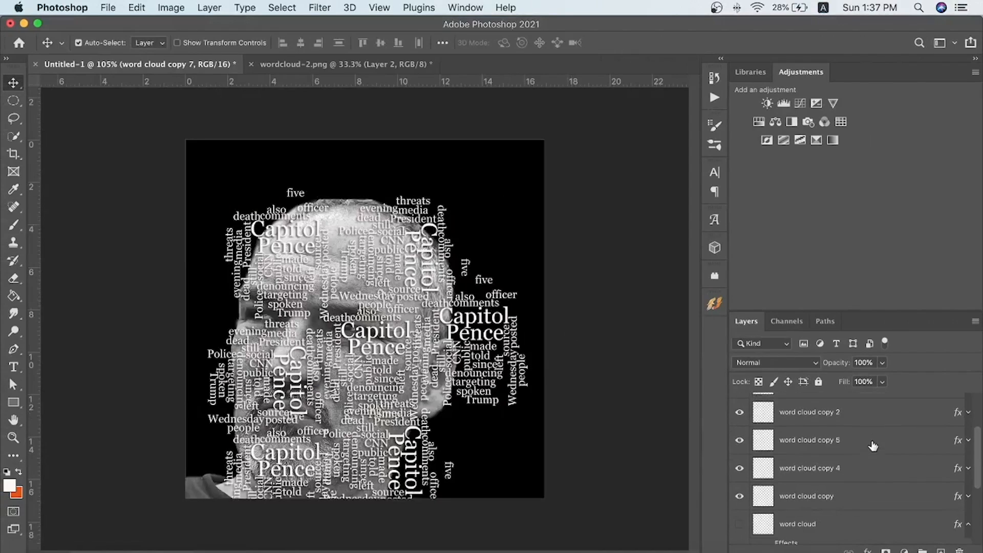
{"action": "left_click", "coordinate": [856, 496], "text": "shift"}
{"action": "key", "text": "super+g"}
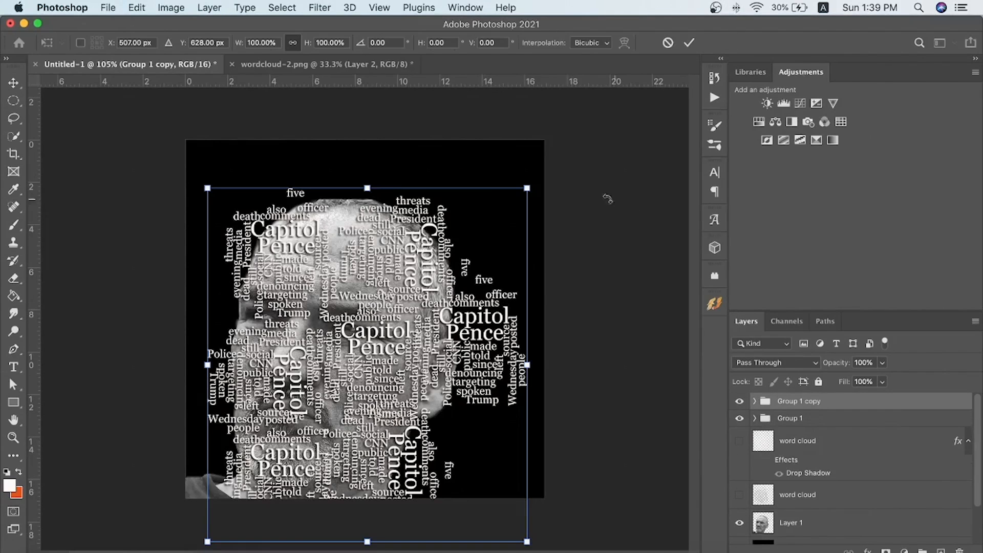
Rotate the duplicated group -90° and move it up and left so its words fill the gaps over the face.
{"action": "left_click_drag", "start_coordinate": [544, 182], "coordinate": [182, 184]}
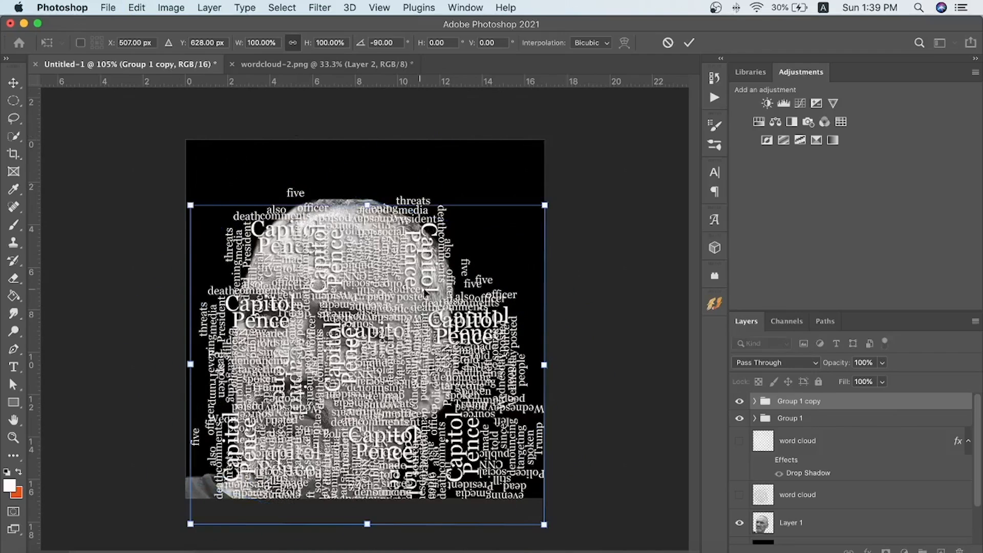
{"action": "left_click_drag", "start_coordinate": [353, 371], "coordinate": [323, 353]}
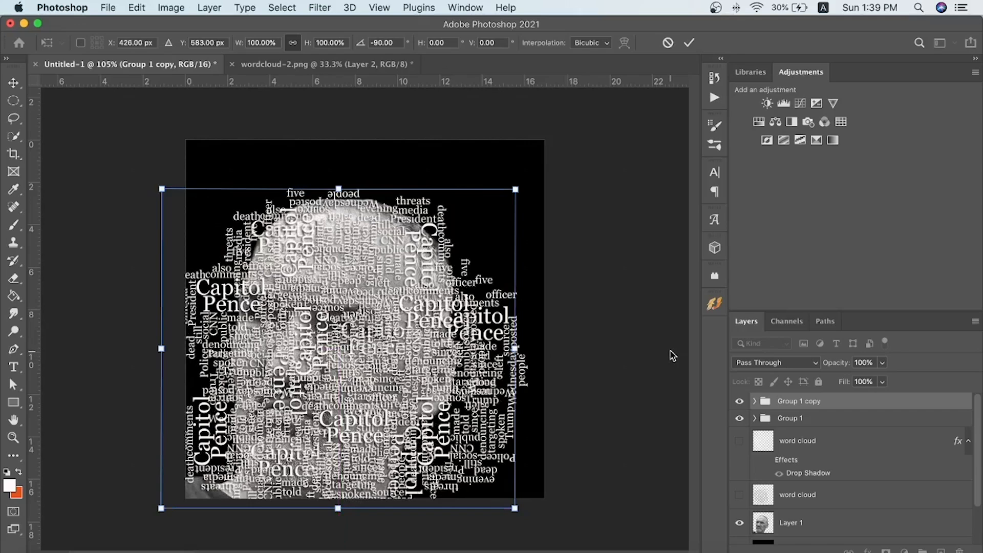
{"action": "key", "text": "Return"}
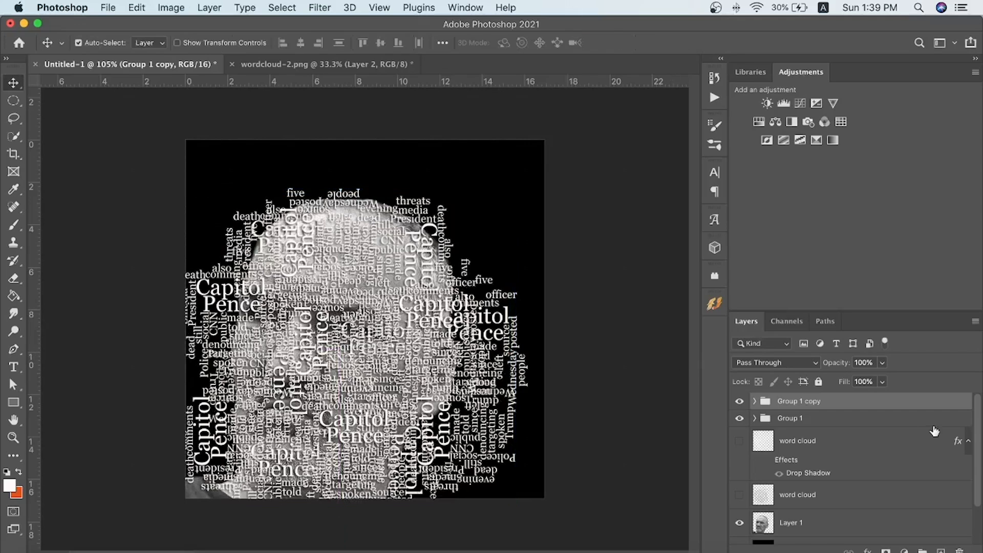
Select both word cloud groups, Group 1 and Group 1 copy, and convert them into a single smart object.
{"action": "left_click", "coordinate": [893, 418], "text": "shift"}
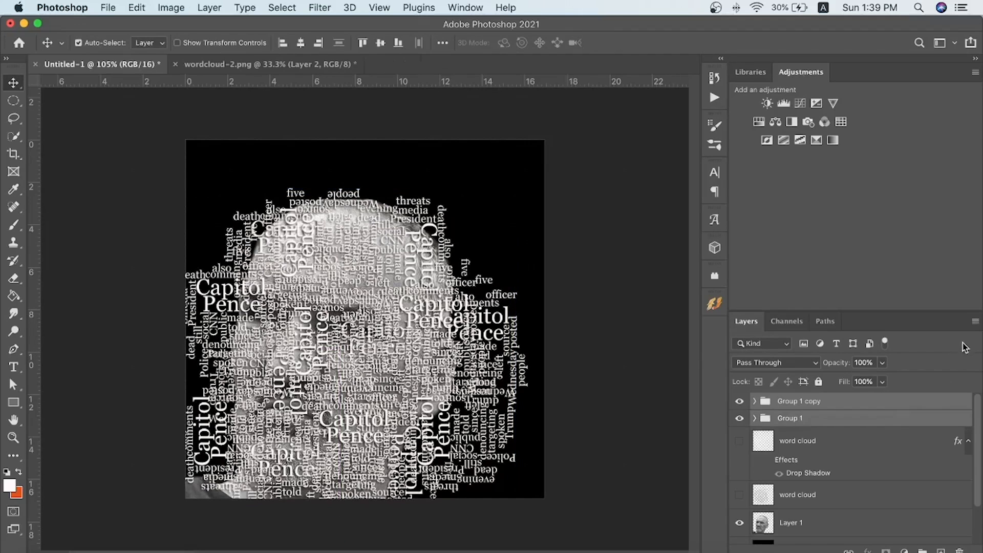
{"action": "right_click", "coordinate": [868, 400]}
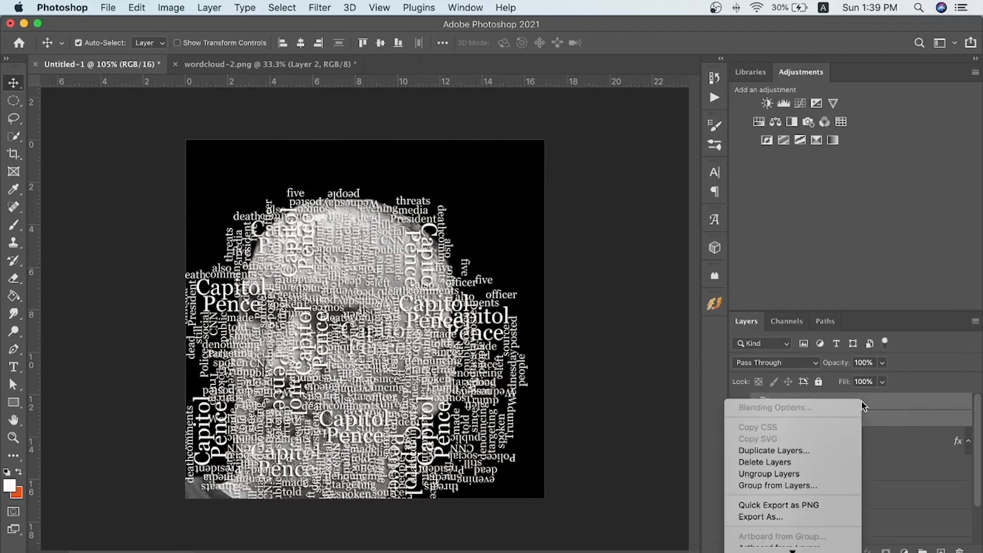
{"action": "scroll", "coordinate": [844, 445], "scroll_direction": "down", "scroll_amount": 10}
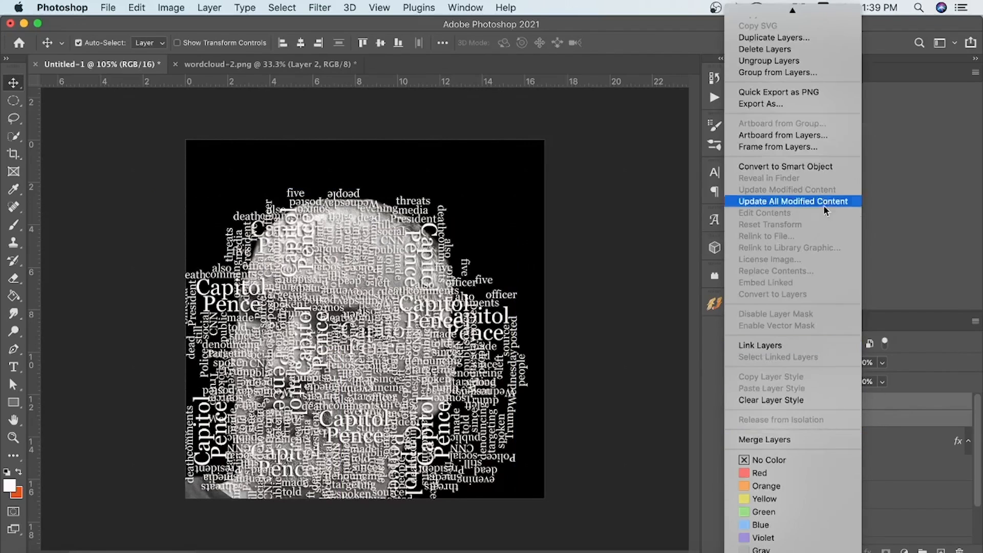
{"action": "left_click", "coordinate": [817, 173]}
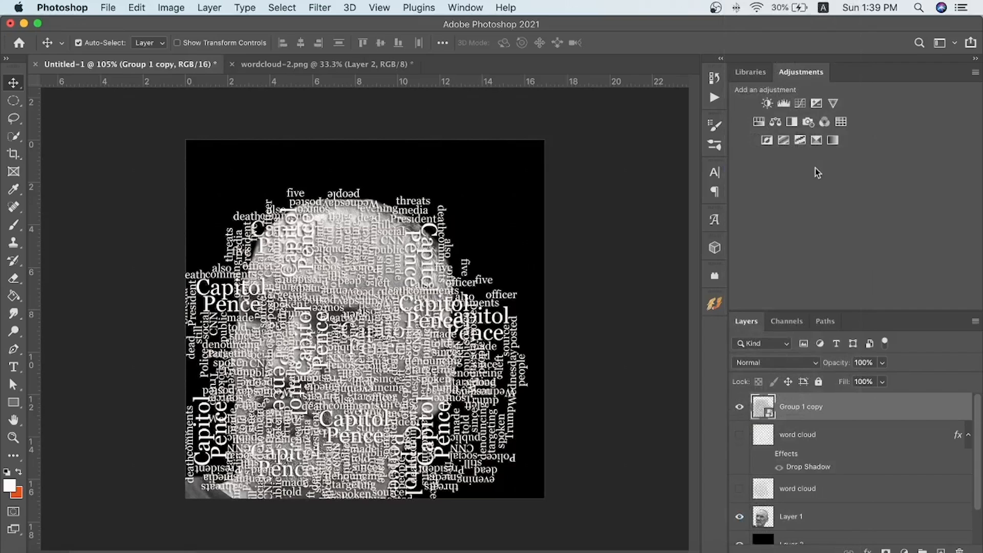
Duplicate the word cloud smart object, hide the original, and rename the duplicate Displacement.
{"action": "key", "text": "super+j"}
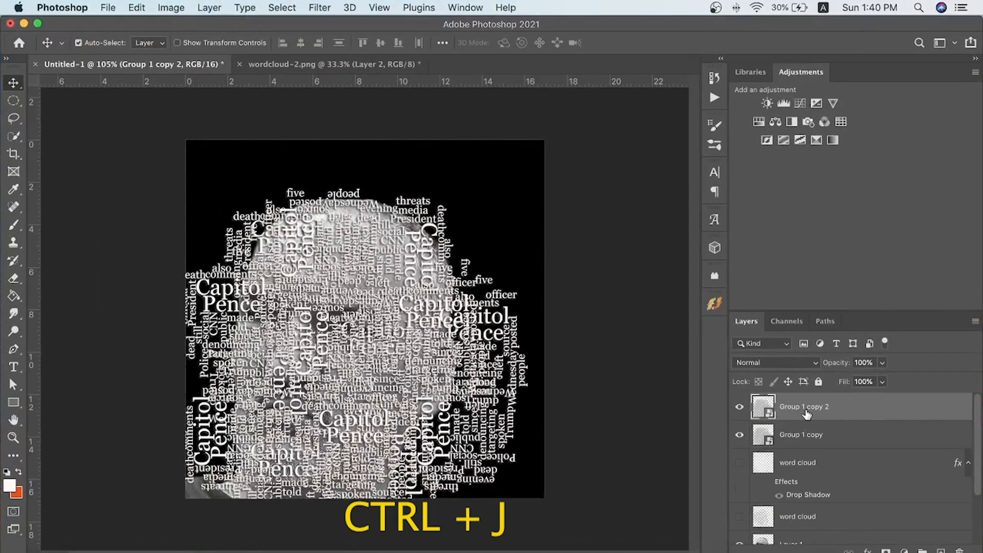
{"action": "left_click", "coordinate": [739, 435]}
{"action": "double_click", "coordinate": [823, 409]}
{"action": "type", "text": "Displacement"}
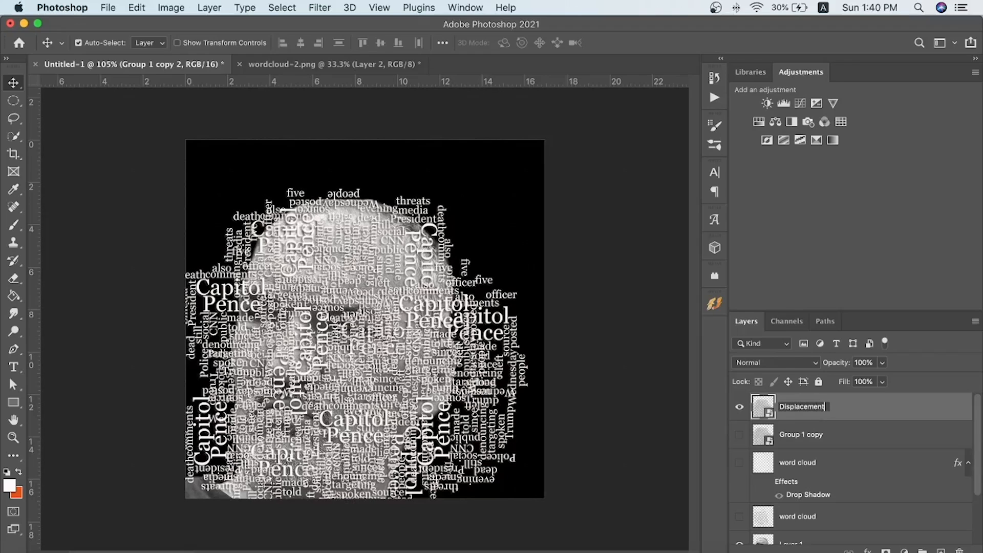
{"action": "key", "text": "Return"}
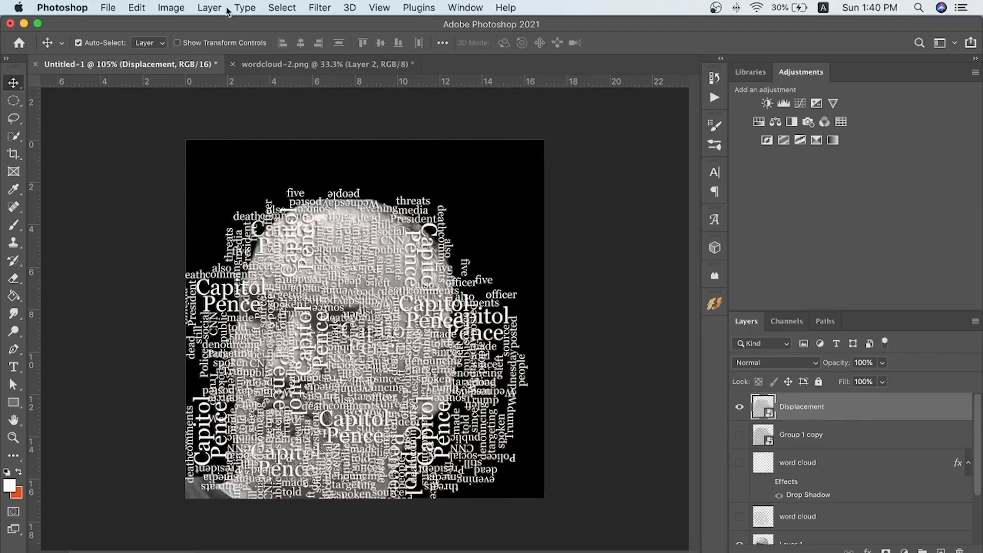
Apply the Displace filter to the Displacement layer using Displacement.psd as the map, and collapse its smart filter list.
{"action": "left_click", "coordinate": [319, 8]}
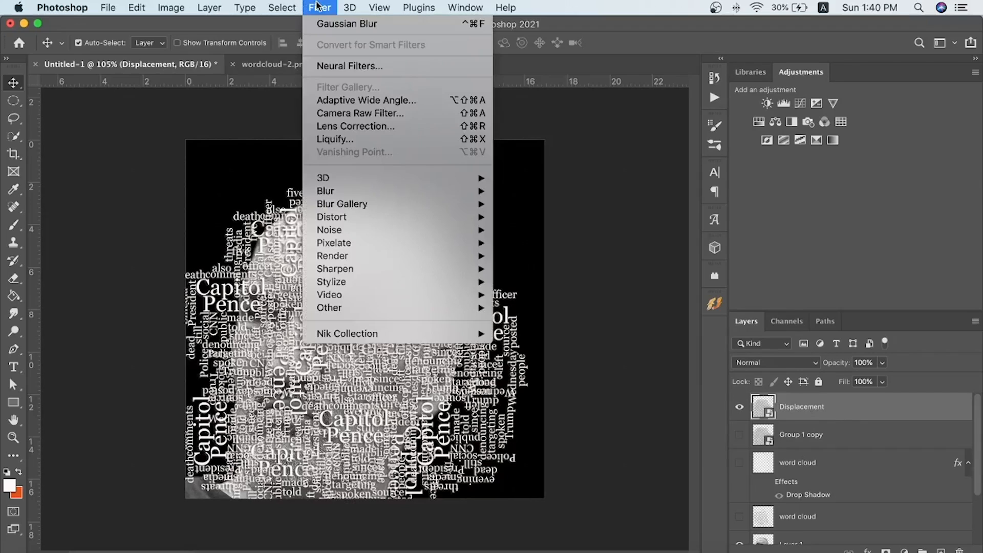
{"action": "mouse_move", "coordinate": [395, 215]}
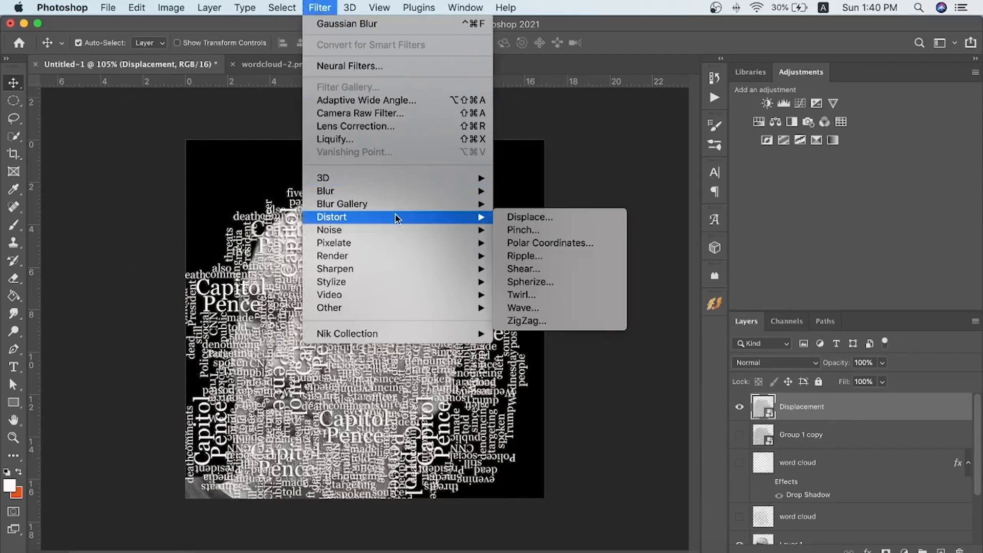
{"action": "left_click", "coordinate": [520, 219]}
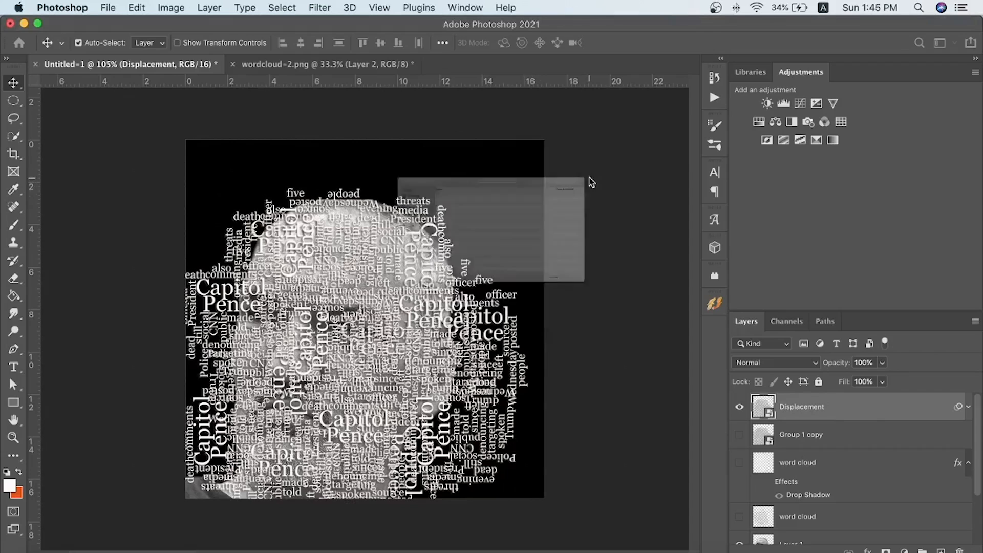
{"action": "left_click", "coordinate": [587, 182]}
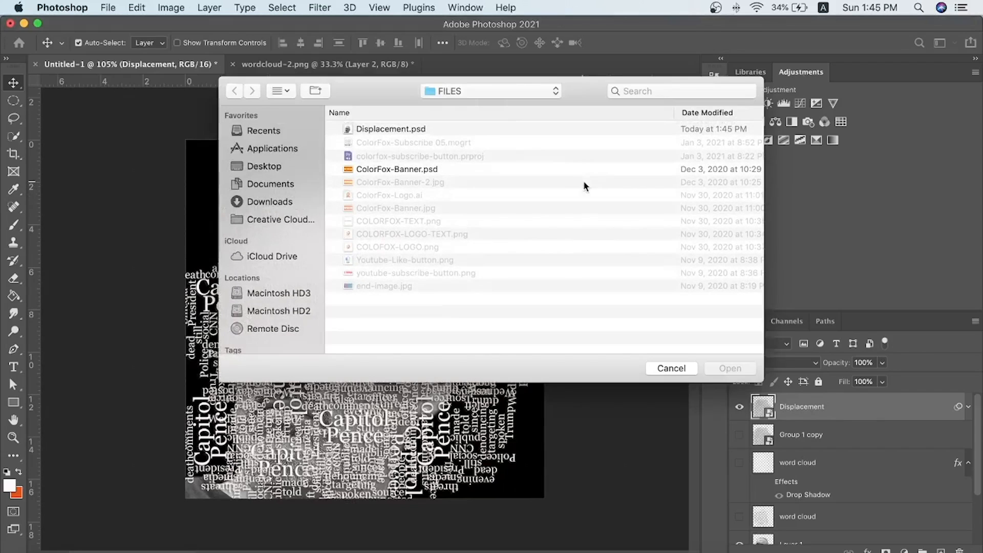
{"action": "left_click", "coordinate": [427, 128]}
{"action": "left_click", "coordinate": [725, 364]}
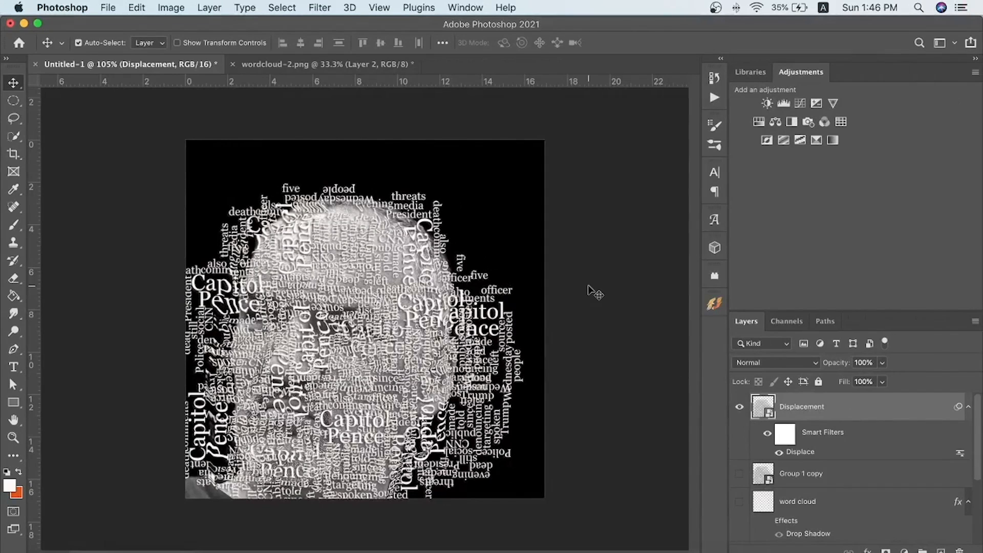
{"action": "left_click", "coordinate": [968, 408]}
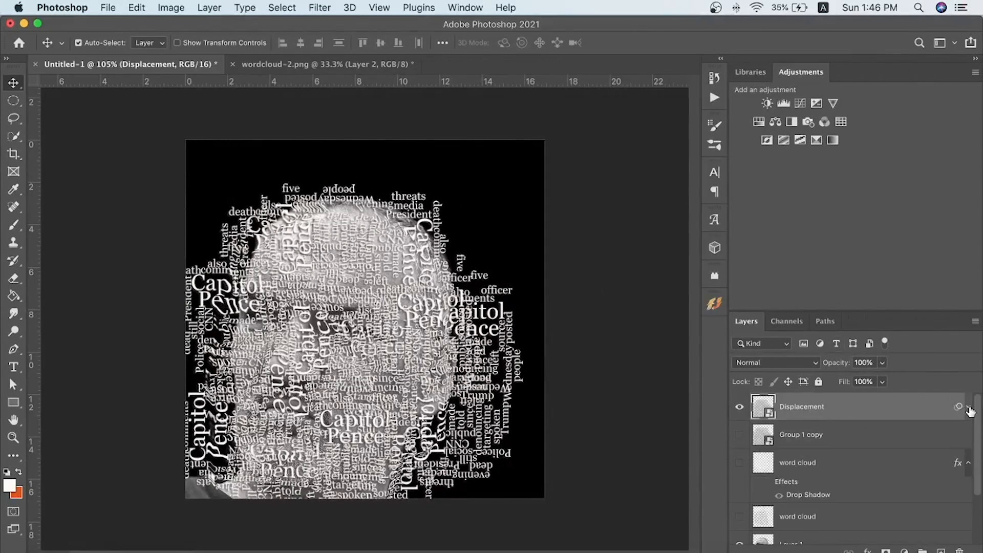
Load the Displacement layer's words as a selection and add it as a layer mask on the portrait, Layer 1.
{"action": "left_click", "coordinate": [761, 409], "text": "super"}
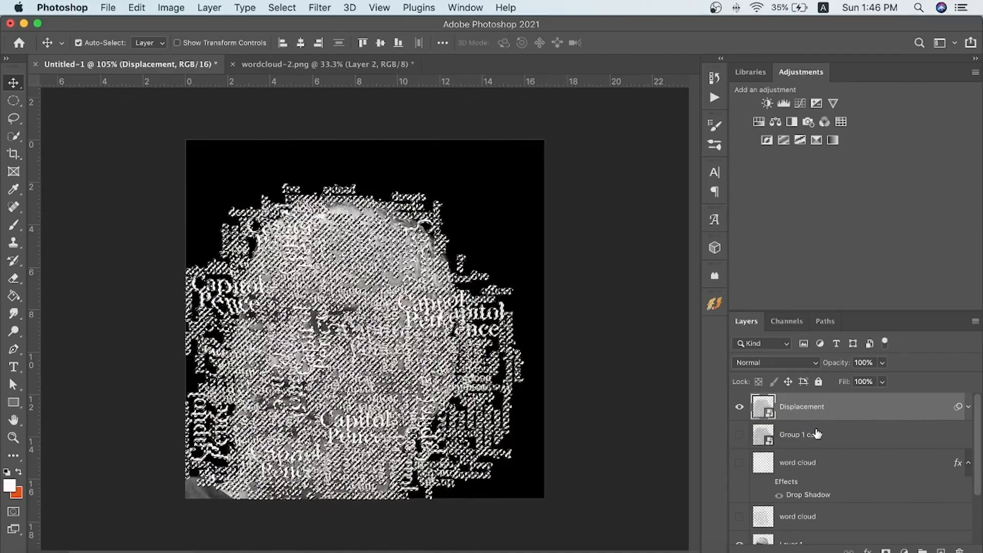
{"action": "scroll", "coordinate": [798, 432], "scroll_direction": "down", "scroll_amount": 3}
{"action": "scroll", "coordinate": [790, 432], "scroll_direction": "up", "scroll_amount": 3}
{"action": "left_click", "coordinate": [739, 410]}
{"action": "scroll", "coordinate": [813, 457], "scroll_direction": "down", "scroll_amount": 3}
{"action": "scroll", "coordinate": [814, 457], "scroll_direction": "up", "scroll_amount": 3}
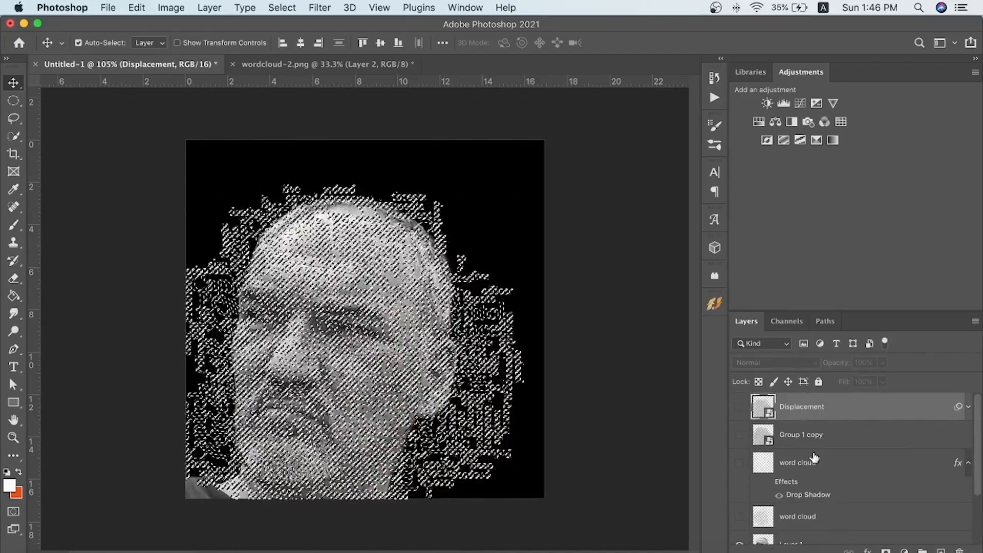
{"action": "left_click", "coordinate": [739, 407]}
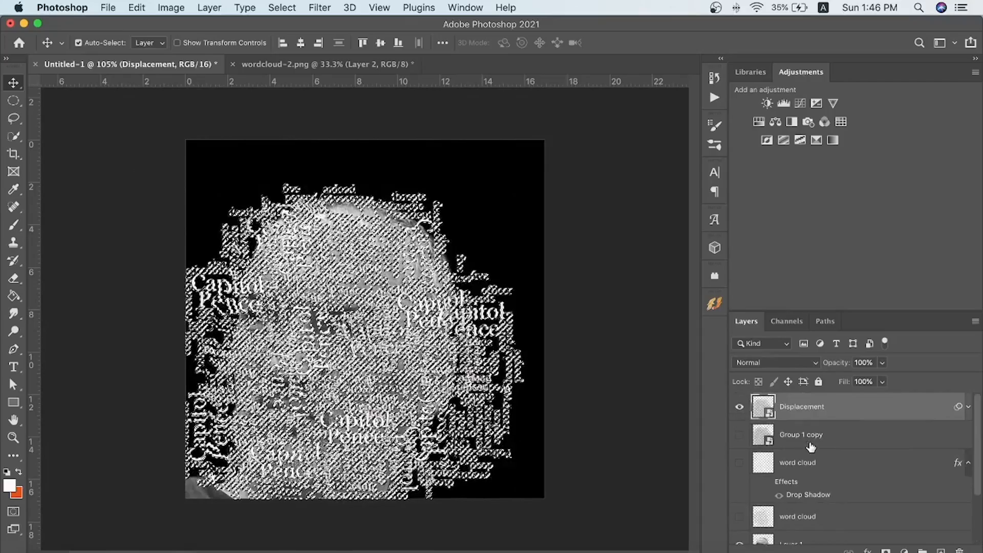
{"action": "scroll", "coordinate": [809, 446], "scroll_direction": "down", "scroll_amount": 3}
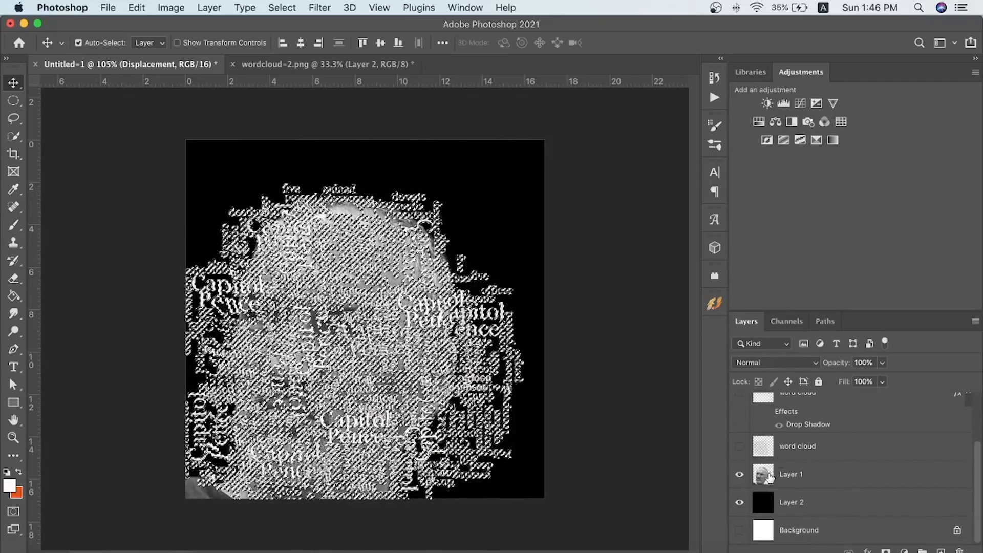
{"action": "left_click", "coordinate": [805, 476]}
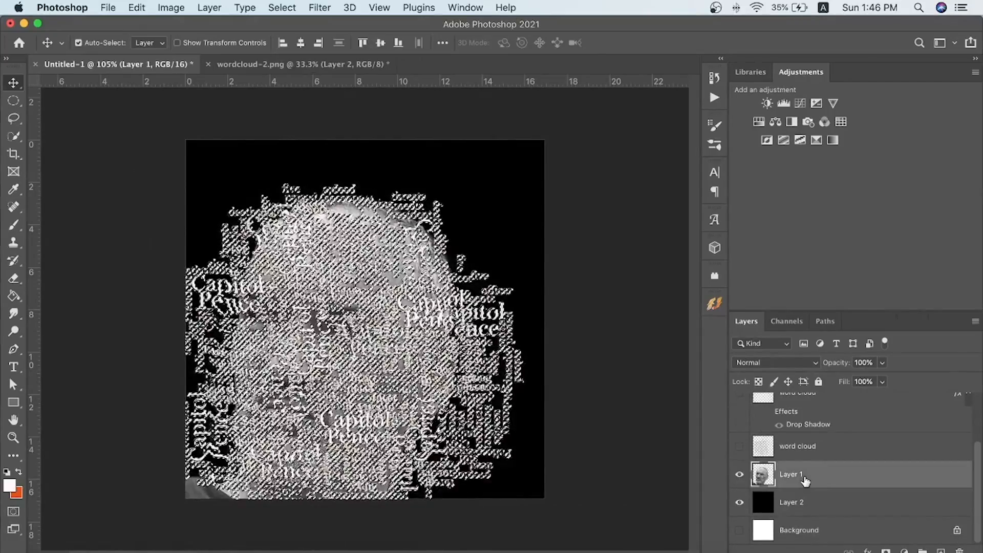
{"action": "scroll", "coordinate": [805, 481], "scroll_direction": "up", "scroll_amount": 3}
{"action": "scroll", "coordinate": [805, 481], "scroll_direction": "down", "scroll_amount": 3}
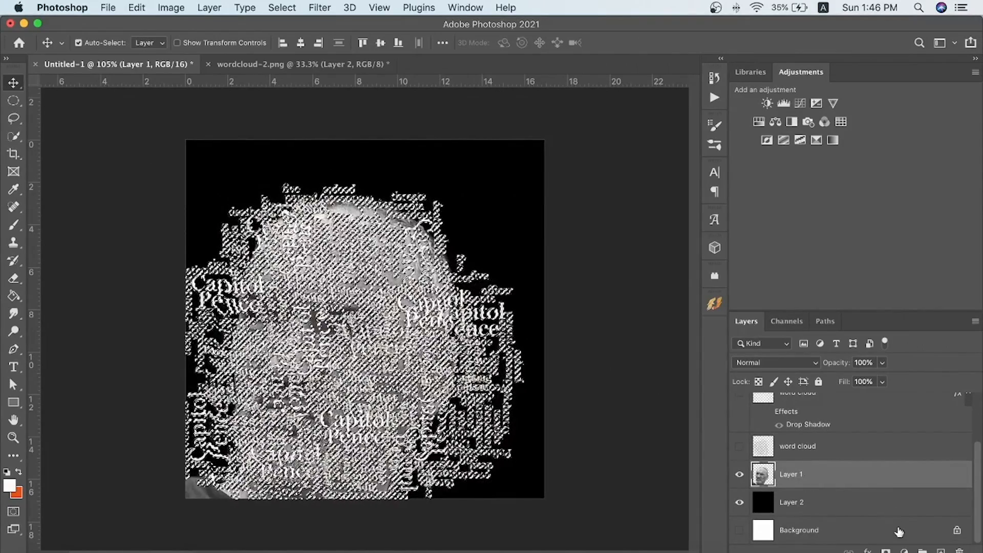
{"action": "left_click", "coordinate": [886, 549]}
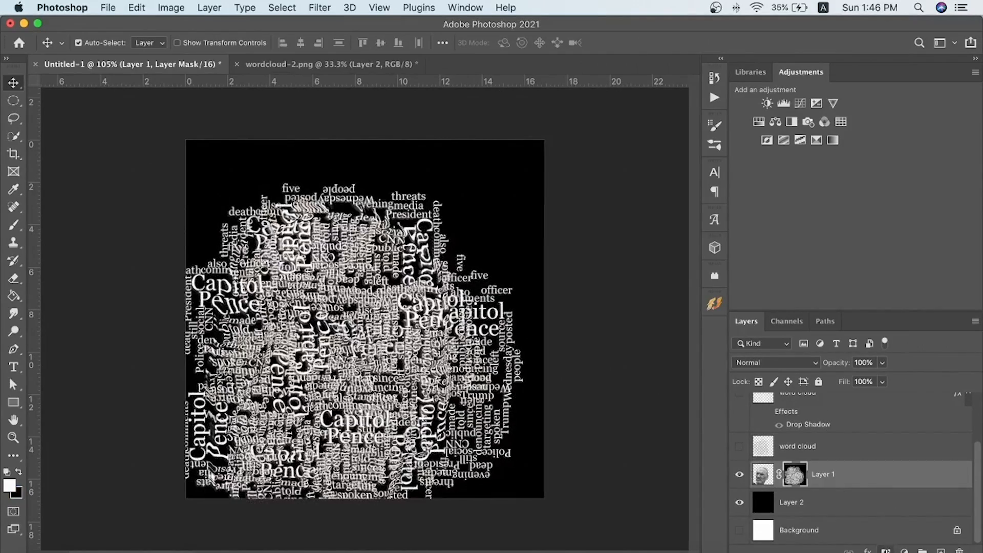
Compare the image with Layer 2 and Layer 1 briefly switched off, and hide the Displacement layer to reveal the masked portrait.
{"action": "left_click", "coordinate": [739, 502]}
{"action": "left_click", "coordinate": [740, 504]}
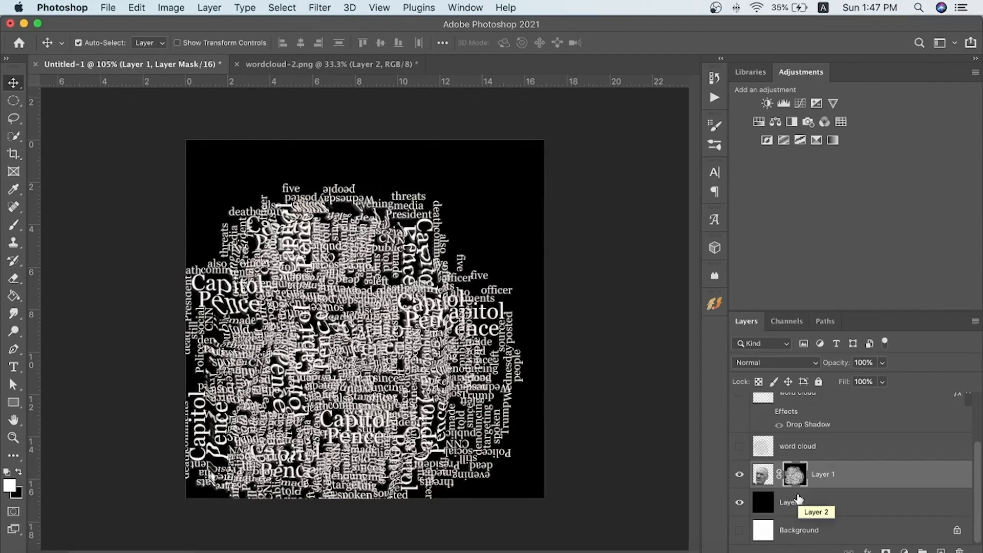
{"action": "left_click", "coordinate": [739, 502]}
{"action": "left_click", "coordinate": [739, 502]}
{"action": "left_click", "coordinate": [739, 474]}
{"action": "left_click", "coordinate": [739, 474]}
{"action": "scroll", "coordinate": [740, 465], "scroll_direction": "up", "scroll_amount": 3}
{"action": "left_click", "coordinate": [740, 407]}
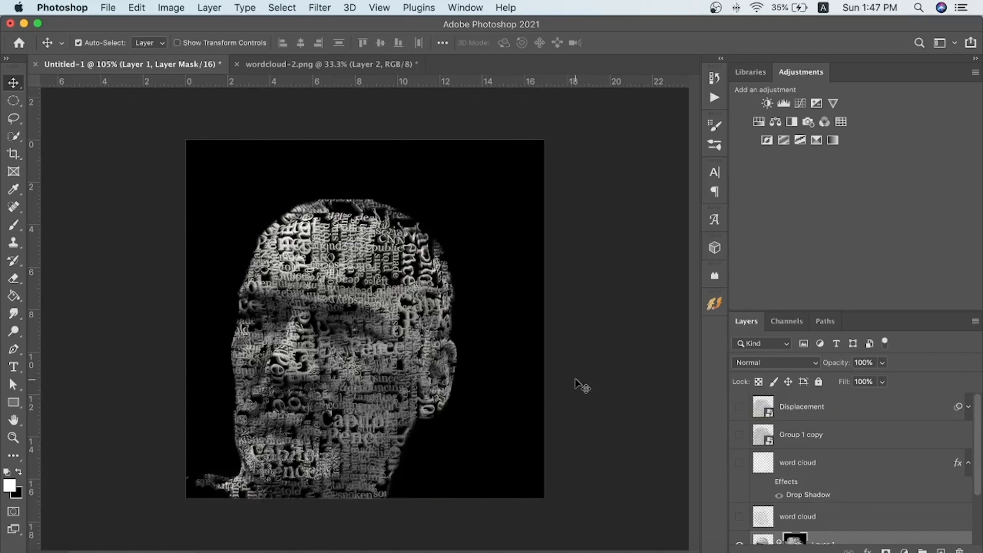
Stamp the visible layers into a new merged layer above Layer 1, and hide Layer 1 and Layer 2.
{"action": "scroll", "coordinate": [742, 409], "scroll_direction": "down", "scroll_amount": 3}
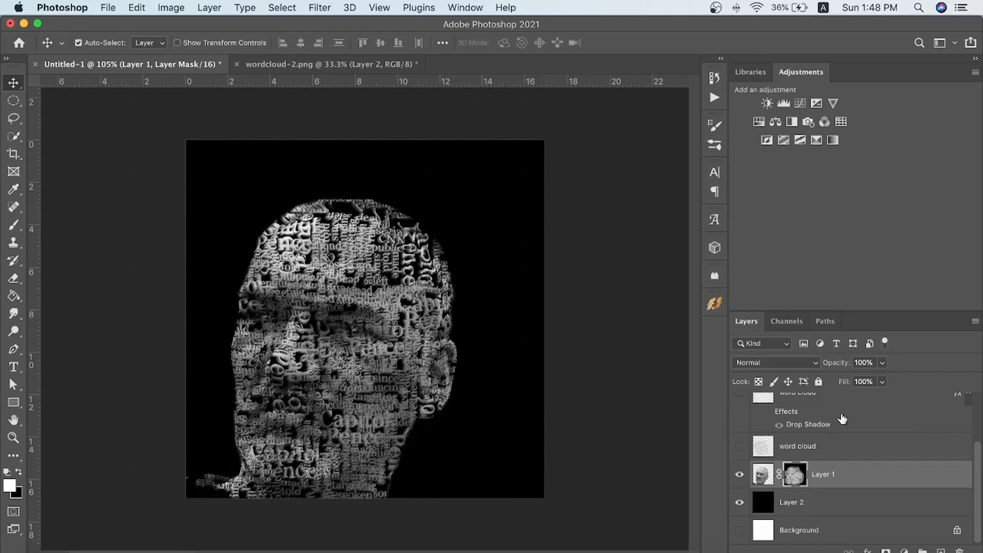
{"action": "key", "text": "ctrl+shift+alt+e"}
{"action": "left_click", "coordinate": [739, 503]}
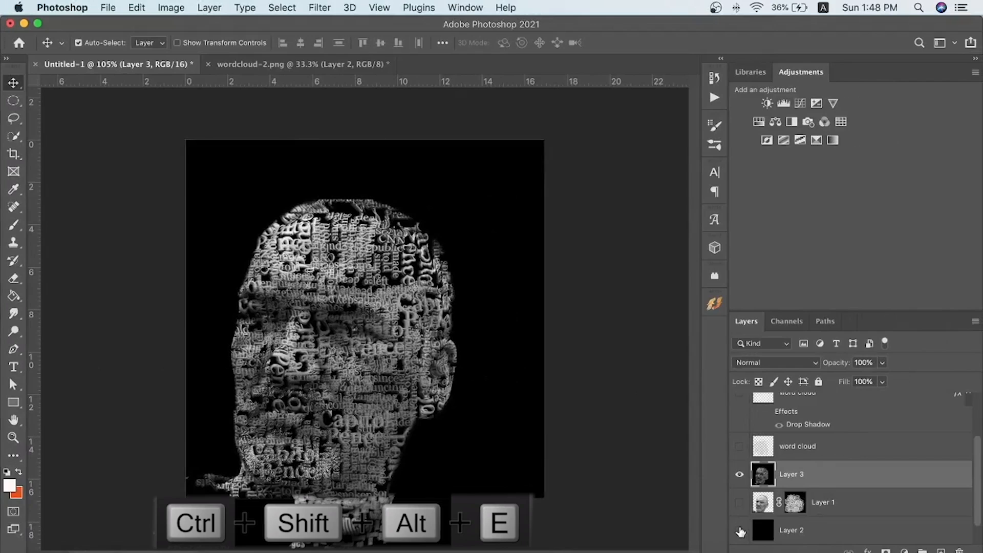
Move the merged Layer 3 to the top of the stack, show the Displacement layer beneath it, and set Layer 3's blend mode to Linear Burn.
{"action": "scroll", "coordinate": [875, 460], "scroll_direction": "up", "scroll_amount": 3}
{"action": "left_click_drag", "start_coordinate": [858, 533], "coordinate": [855, 399]}
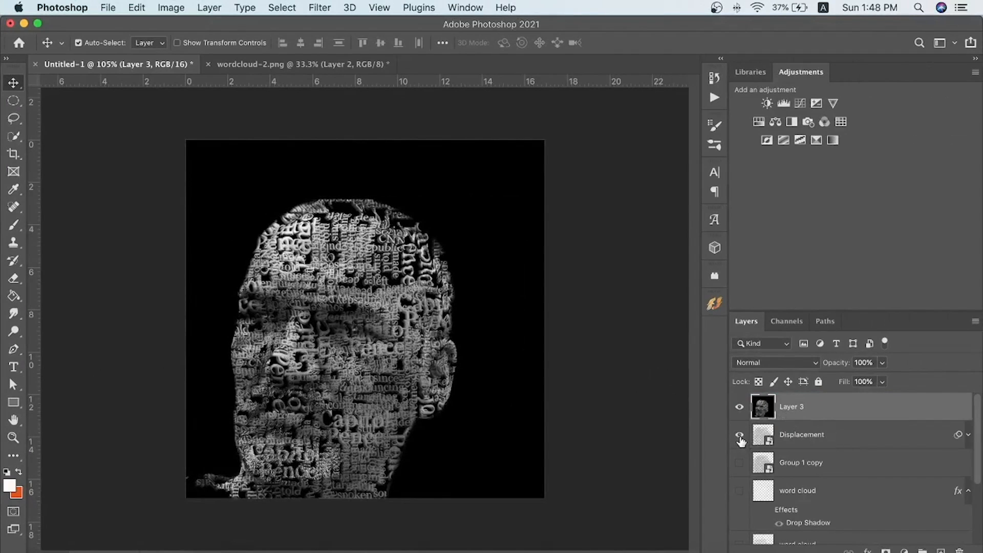
{"action": "left_click", "coordinate": [814, 363]}
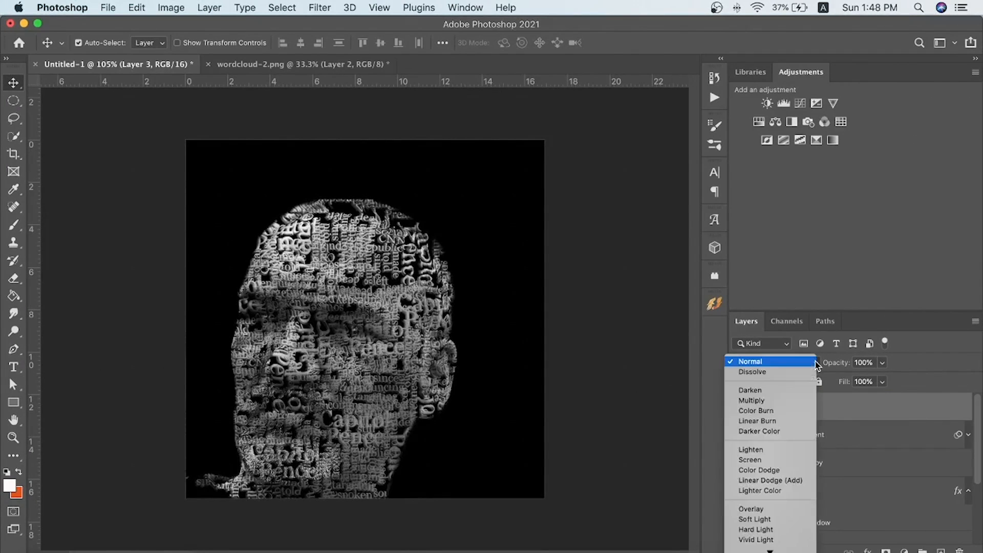
{"action": "left_click", "coordinate": [782, 423]}
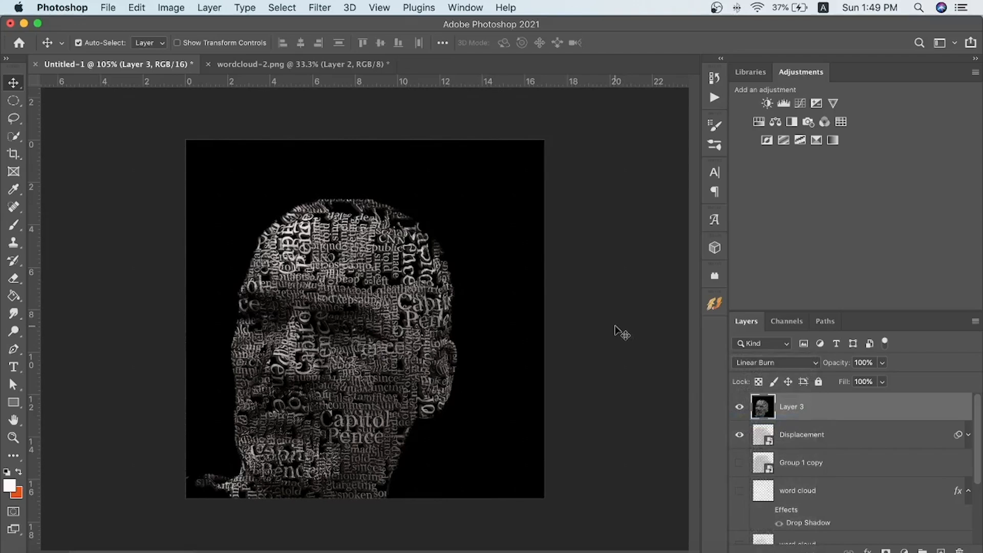
Show Group 1 copy, move it above Layer 3, and add an inverted mask from Layer 1's head silhouette so words remain only around the head.
{"action": "left_click", "coordinate": [739, 466]}
{"action": "left_click_drag", "start_coordinate": [825, 465], "coordinate": [842, 403]}
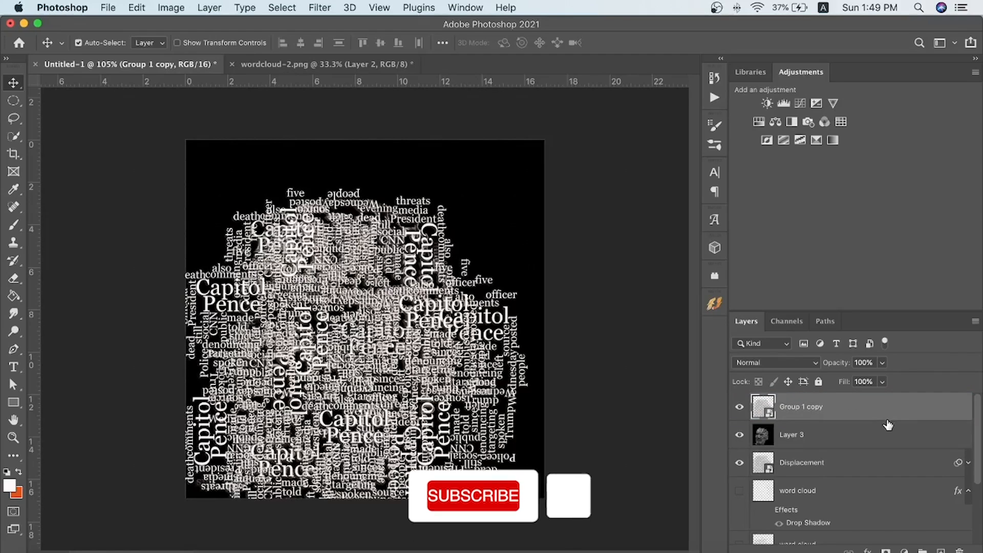
{"action": "scroll", "coordinate": [848, 452], "scroll_direction": "down", "scroll_amount": 4}
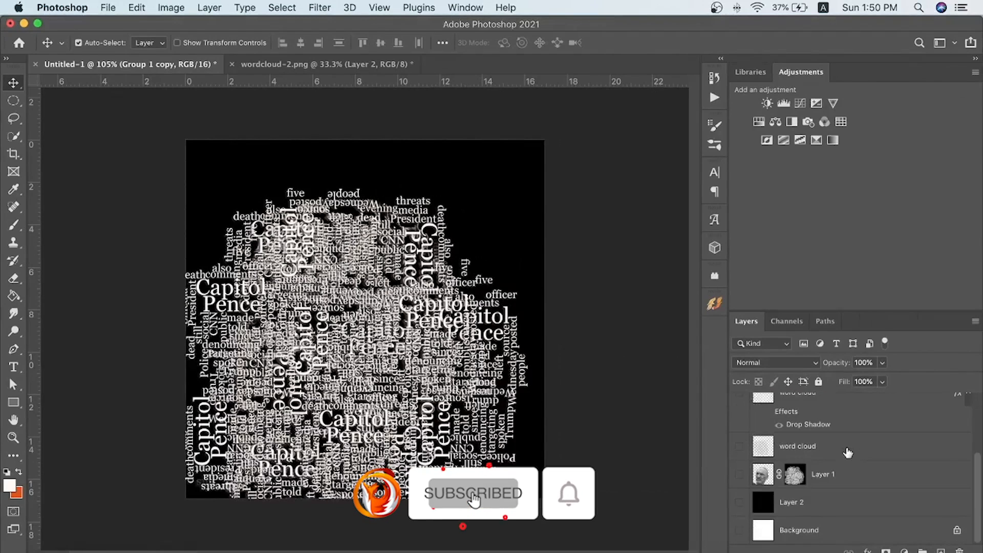
{"action": "left_click", "coordinate": [763, 479], "text": "super"}
{"action": "scroll", "coordinate": [763, 479], "scroll_direction": "up", "scroll_amount": 4}
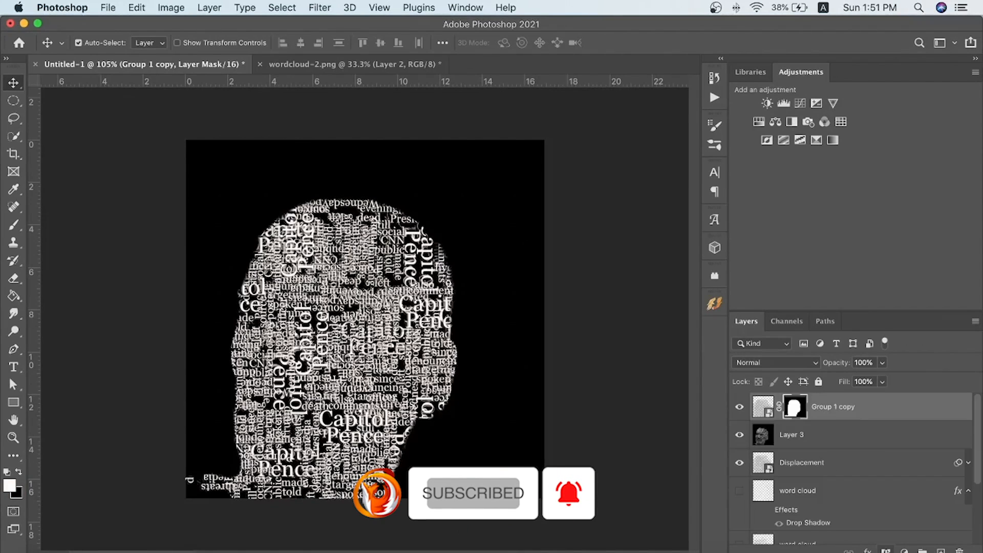
{"action": "left_click", "coordinate": [885, 551], "text": "alt"}
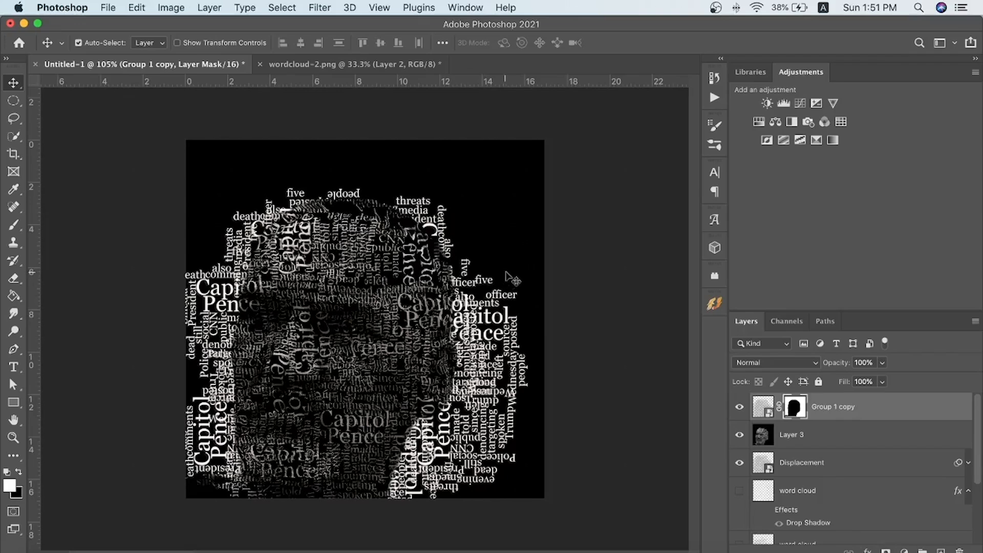
Lower the opacity of the masked Group 1 copy layer to 15%.
{"action": "left_click", "coordinate": [764, 407]}
{"action": "left_click", "coordinate": [881, 362]}
{"action": "left_click_drag", "start_coordinate": [885, 379], "coordinate": [831, 383]}
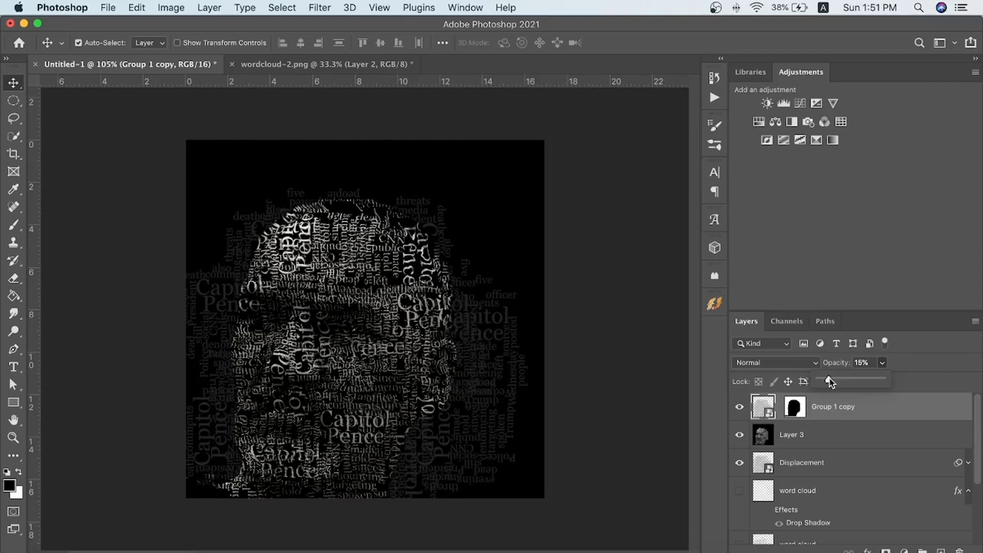
{"action": "left_click_drag", "start_coordinate": [831, 382], "coordinate": [830, 383]}
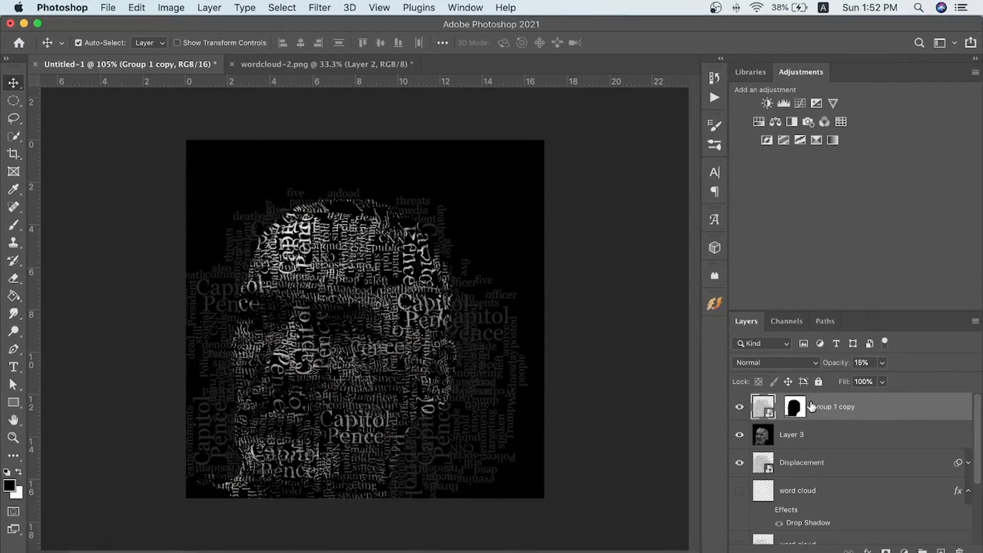
{"action": "left_click", "coordinate": [761, 408]}
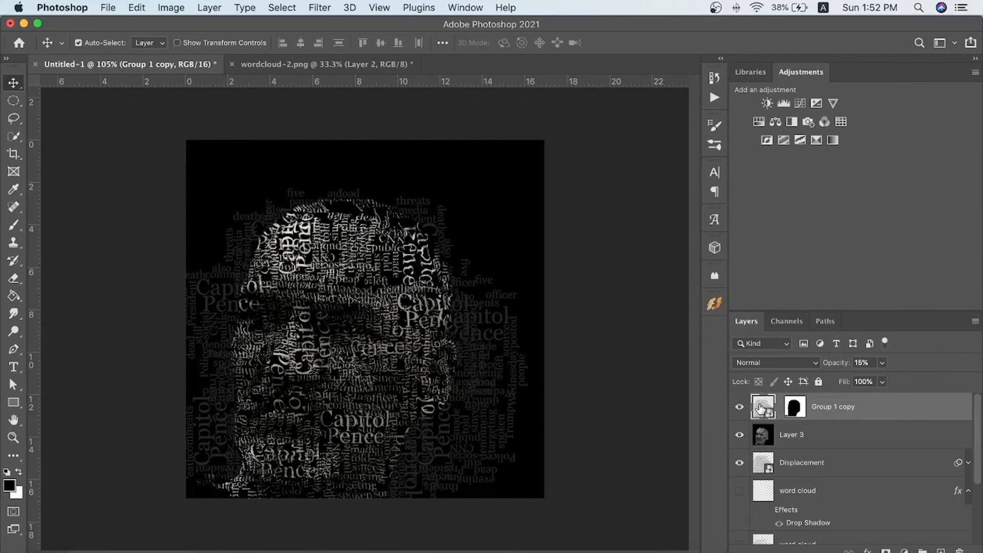